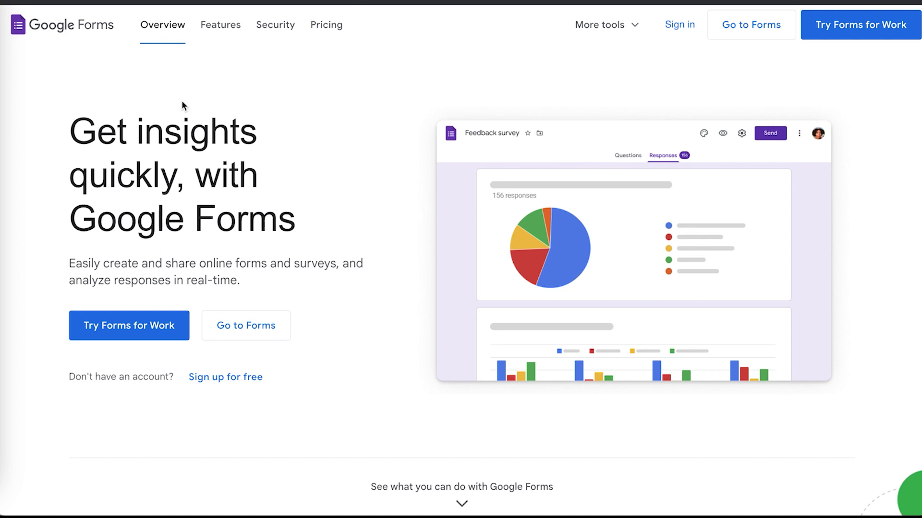
Scroll through the Google Forms Features and Pricing sections to compare the plans.
{"action": "scroll", "coordinate": [181, 100], "scroll_direction": "down", "scroll_amount": 10}
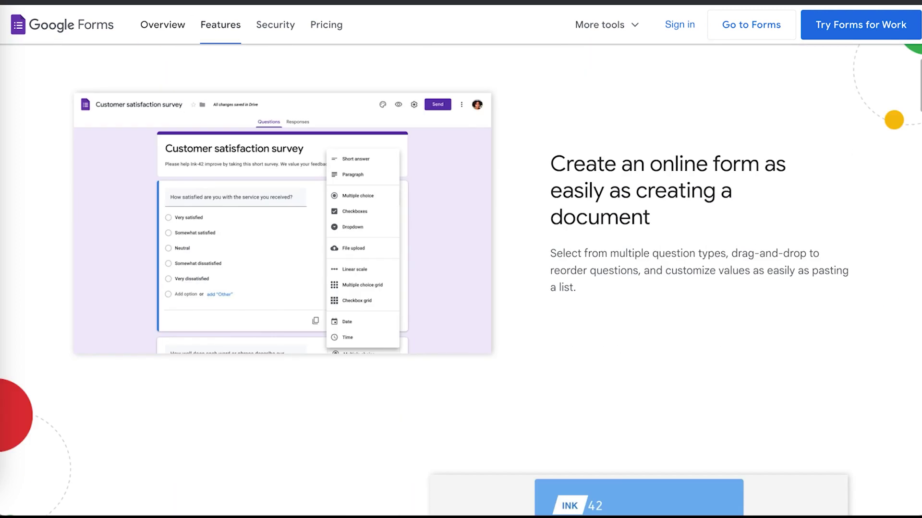
{"action": "scroll", "coordinate": [212, 198], "scroll_direction": "down", "scroll_amount": 15}
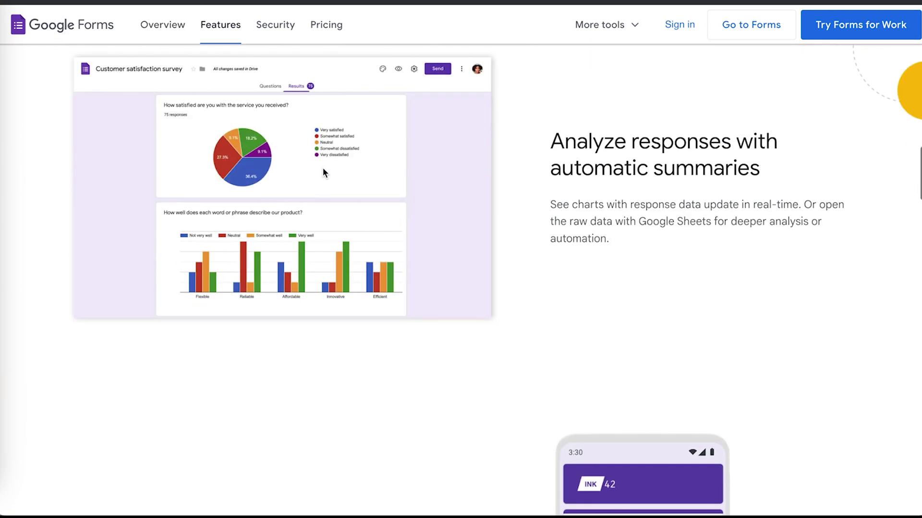
{"action": "scroll", "coordinate": [528, 212], "scroll_direction": "down", "scroll_amount": 7}
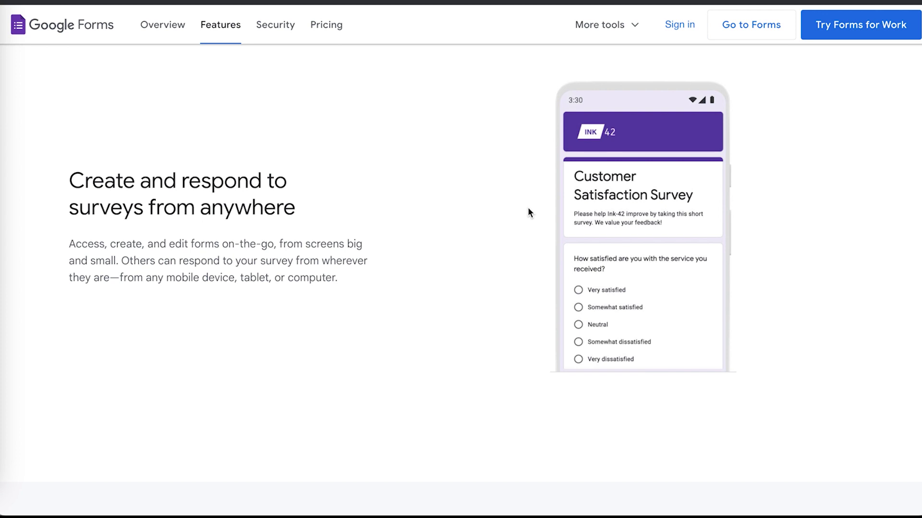
{"action": "scroll", "coordinate": [528, 212], "scroll_direction": "down", "scroll_amount": 20}
{"action": "scroll", "coordinate": [528, 212], "scroll_direction": "up", "scroll_amount": 20}
{"action": "scroll", "coordinate": [528, 212], "scroll_direction": "down", "scroll_amount": 1}
{"action": "scroll", "coordinate": [528, 212], "scroll_direction": "down", "scroll_amount": 10}
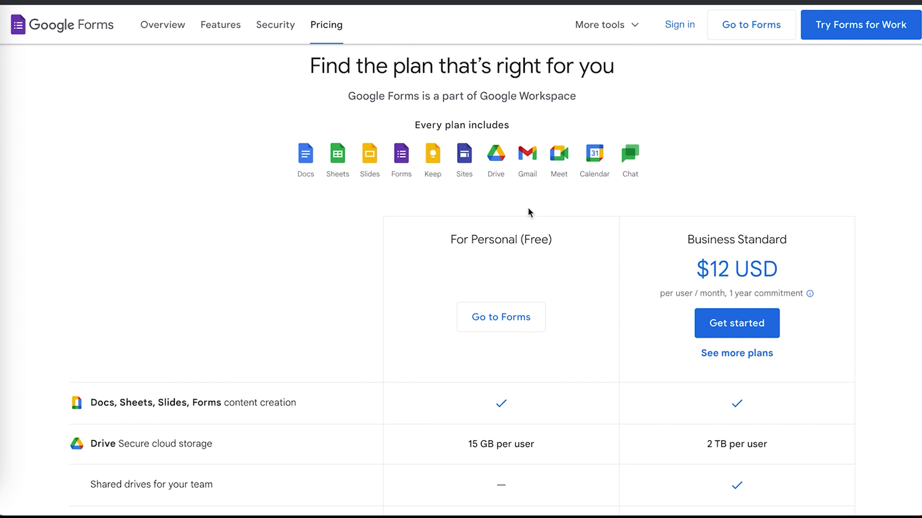
{"action": "scroll", "coordinate": [528, 212], "scroll_direction": "down", "scroll_amount": 3}
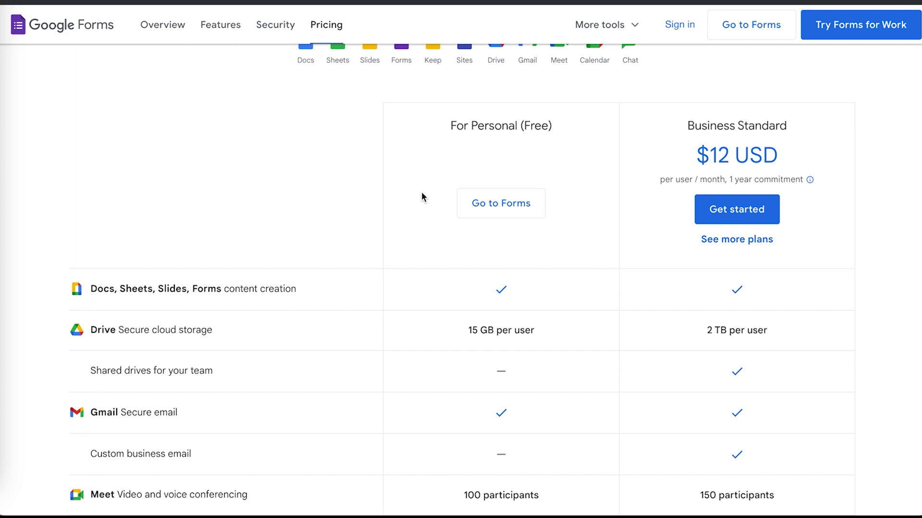
{"action": "scroll", "coordinate": [421, 197], "scroll_direction": "down", "scroll_amount": 4}
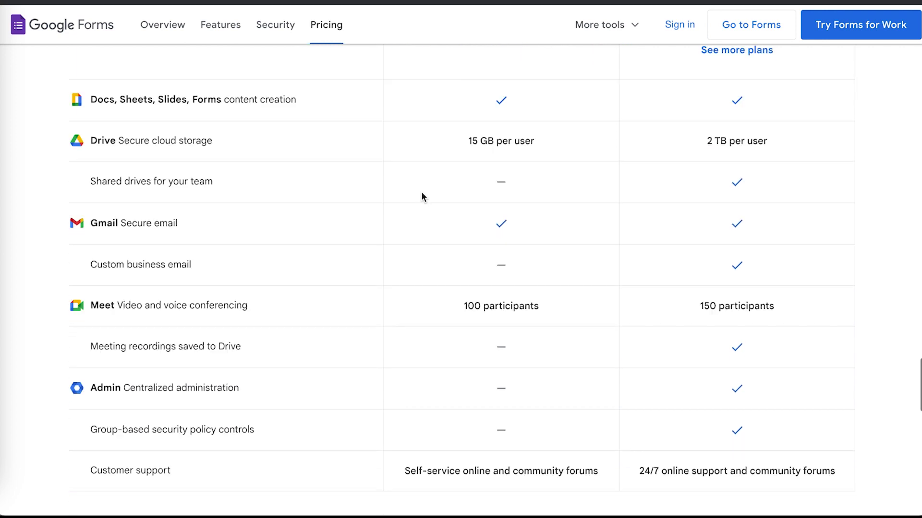
{"action": "scroll", "coordinate": [421, 197], "scroll_direction": "up", "scroll_amount": 4}
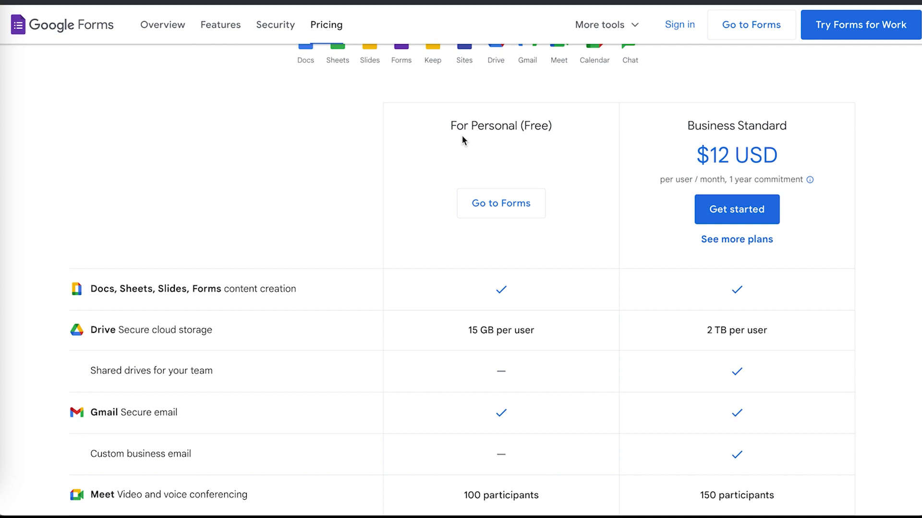
{"action": "scroll", "coordinate": [456, 139], "scroll_direction": "up", "scroll_amount": 15}
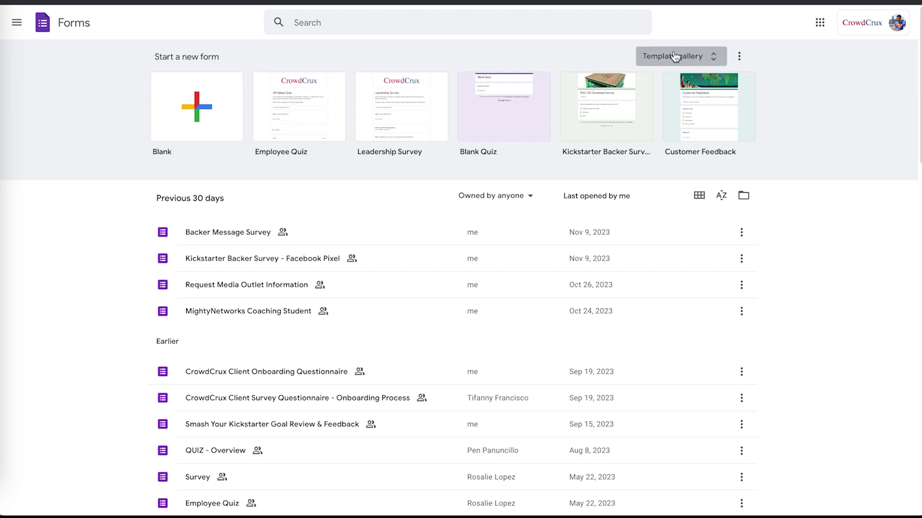
Show the Template gallery's General collection and scroll down to the Education templates.
{"action": "left_click", "coordinate": [701, 54]}
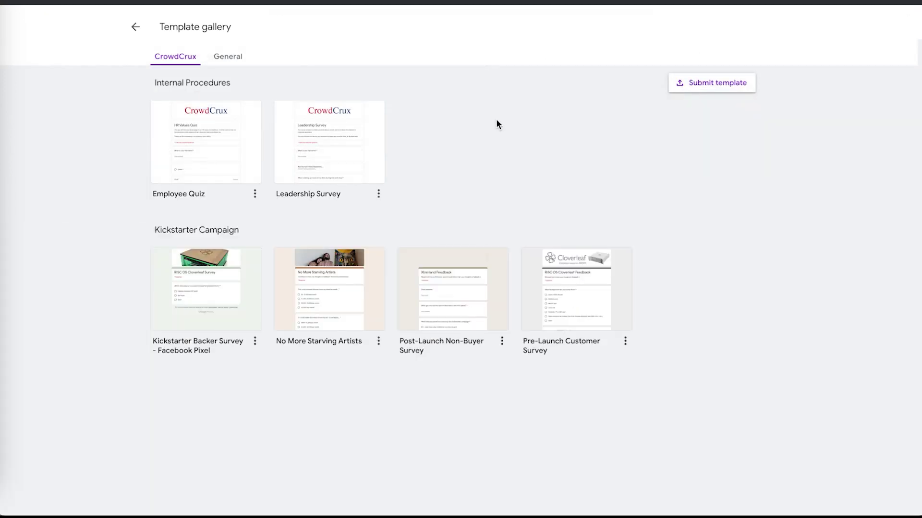
{"action": "left_click", "coordinate": [229, 59]}
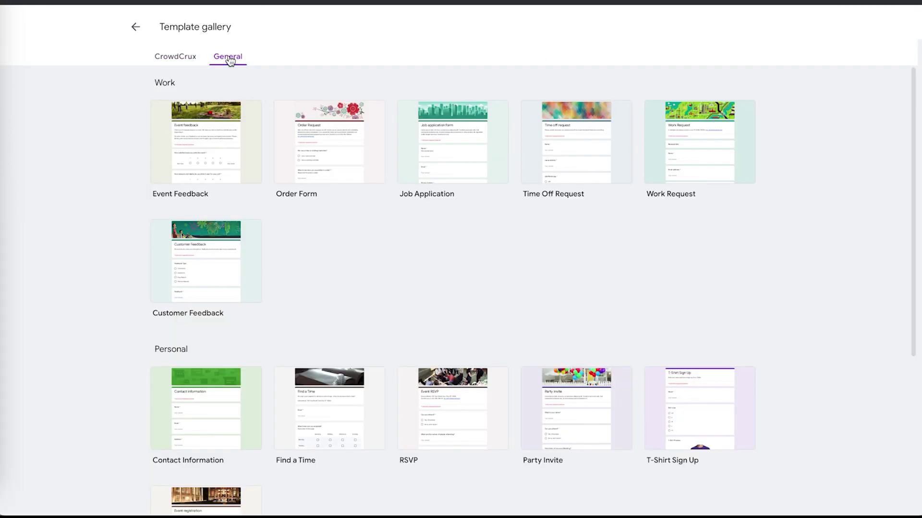
{"action": "scroll", "coordinate": [119, 124], "scroll_direction": "down", "scroll_amount": 1}
{"action": "scroll", "coordinate": [120, 129], "scroll_direction": "down", "scroll_amount": 5}
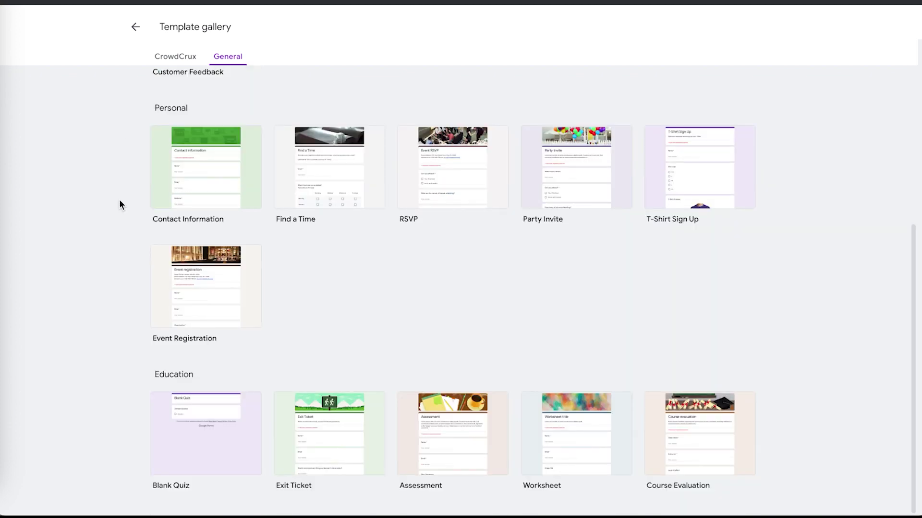
{"action": "scroll", "coordinate": [119, 201], "scroll_direction": "up", "scroll_amount": 5}
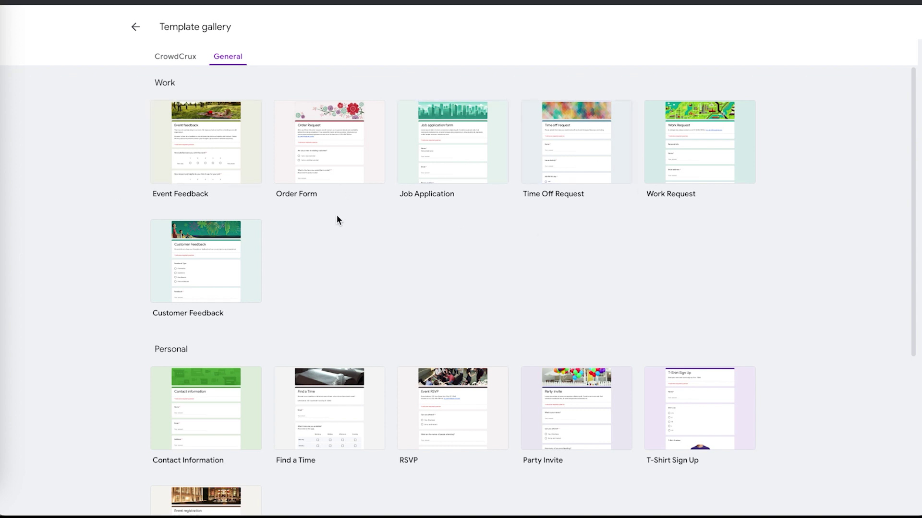
{"action": "scroll", "coordinate": [92, 301], "scroll_direction": "down", "scroll_amount": 4}
{"action": "scroll", "coordinate": [93, 302], "scroll_direction": "up", "scroll_amount": 1}
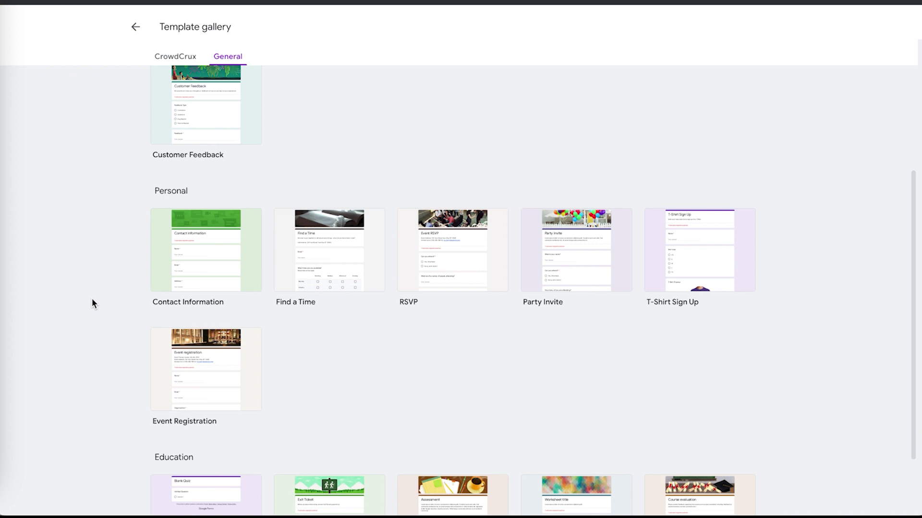
{"action": "scroll", "coordinate": [96, 288], "scroll_direction": "down", "scroll_amount": 2}
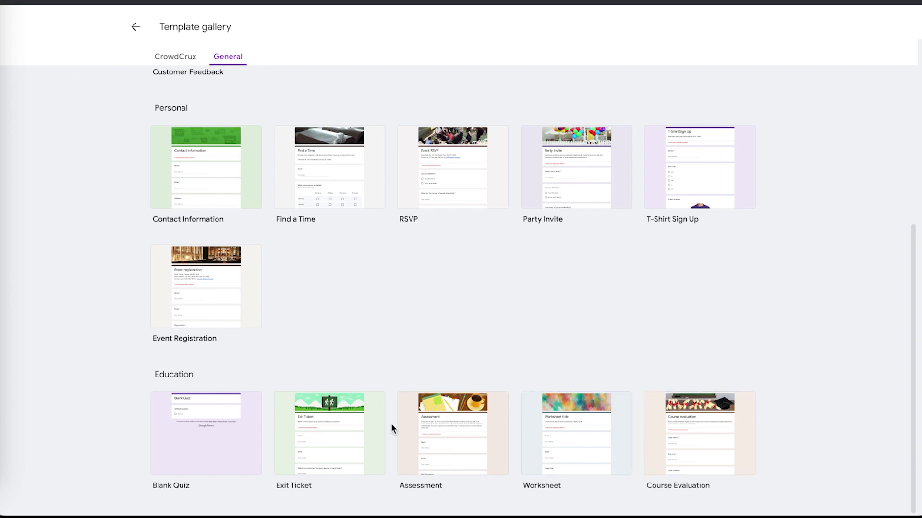
Start new forms from the Worksheet and Job Application templates.
{"action": "right_click", "coordinate": [566, 424]}
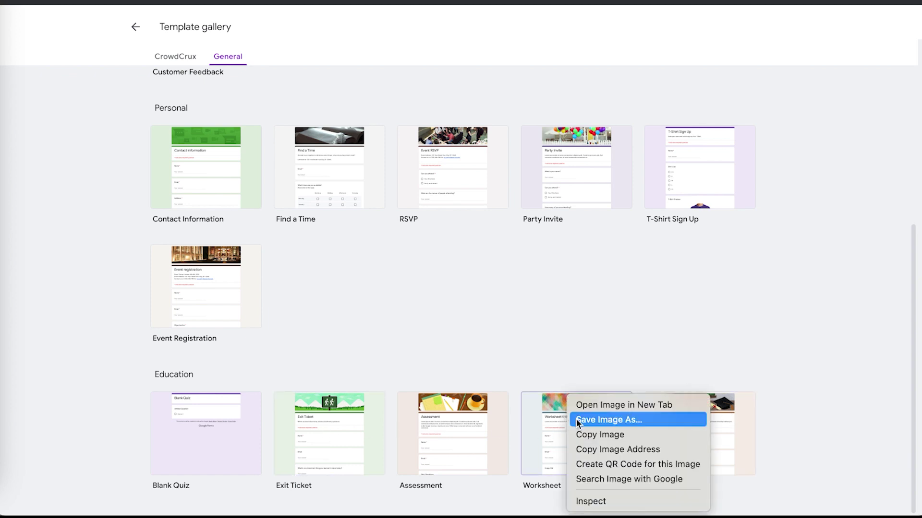
{"action": "left_click", "coordinate": [552, 354]}
{"action": "left_click", "coordinate": [569, 433]}
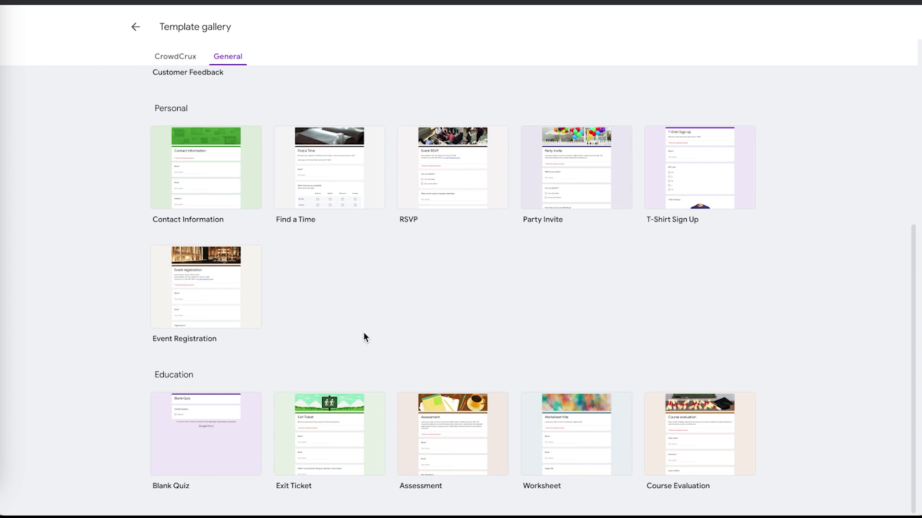
{"action": "scroll", "coordinate": [363, 336], "scroll_direction": "up", "scroll_amount": 2}
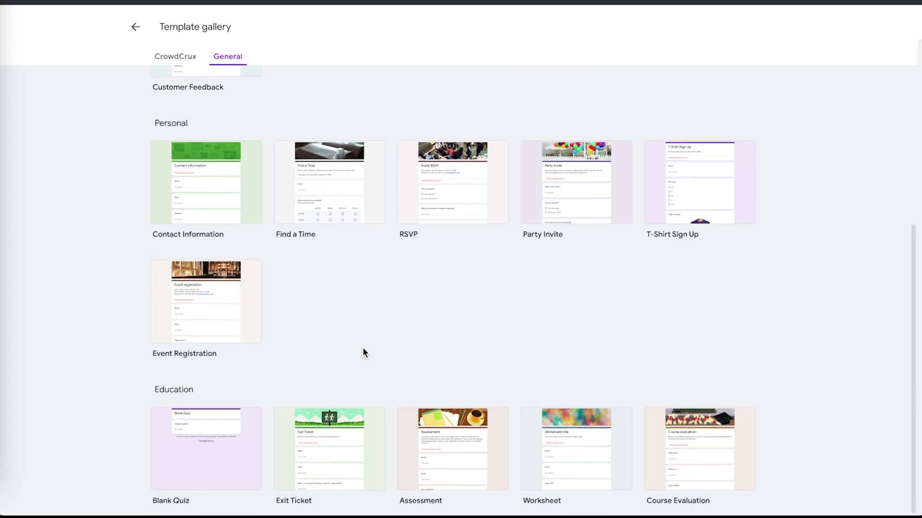
{"action": "scroll", "coordinate": [489, 371], "scroll_direction": "up", "scroll_amount": 3}
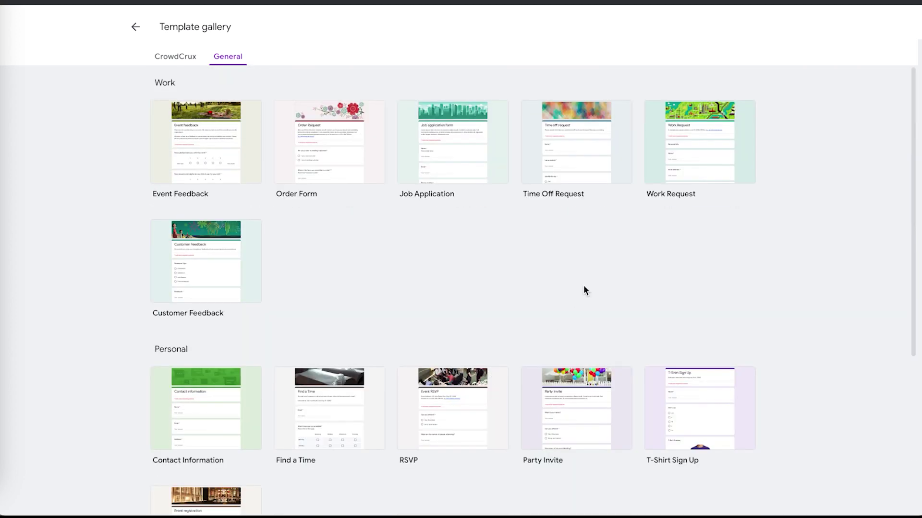
{"action": "left_click", "coordinate": [467, 143]}
Start a Blank Quiz and switch the gallery to the CrowdCrux organisation templates.
{"action": "scroll", "coordinate": [493, 288], "scroll_direction": "down", "scroll_amount": 5}
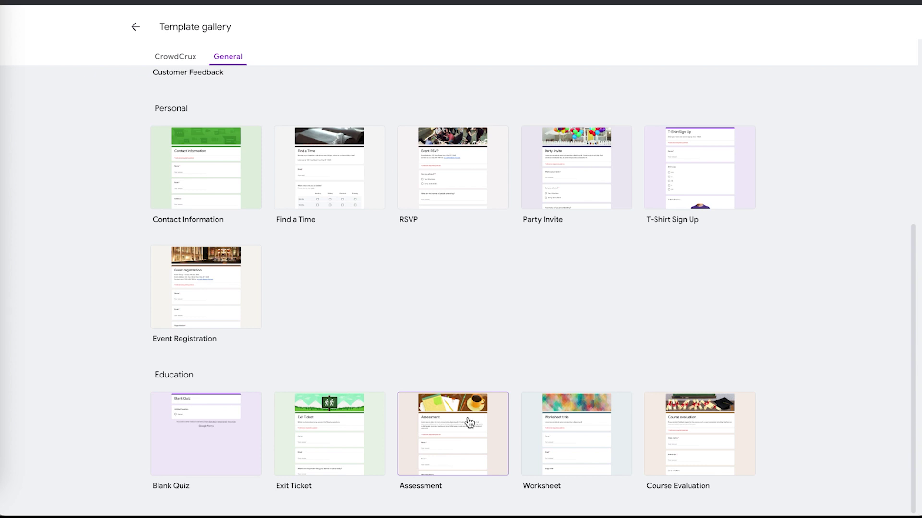
{"action": "left_click", "coordinate": [212, 435]}
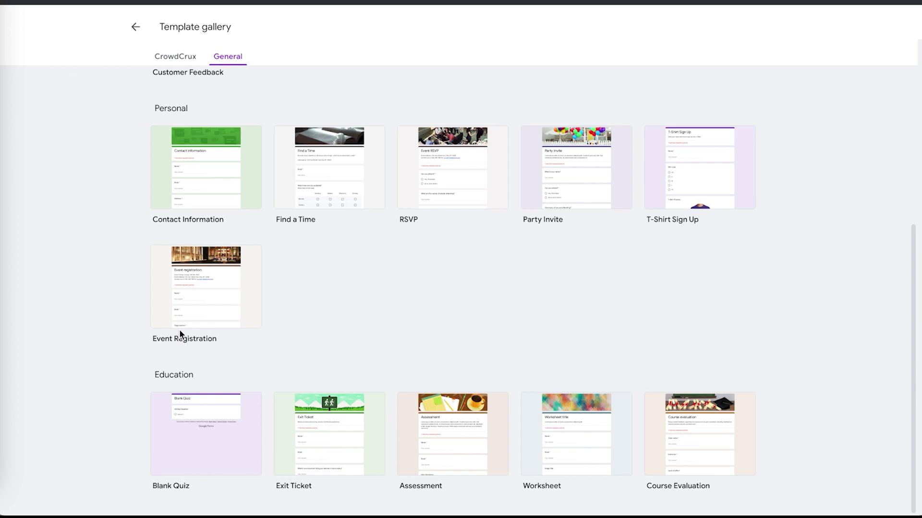
{"action": "scroll", "coordinate": [180, 329], "scroll_direction": "up", "scroll_amount": 5}
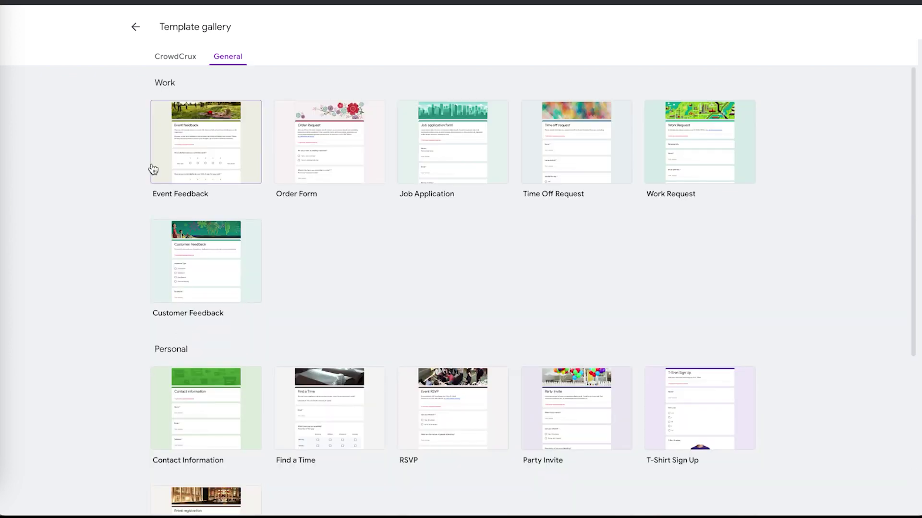
{"action": "left_click", "coordinate": [184, 61]}
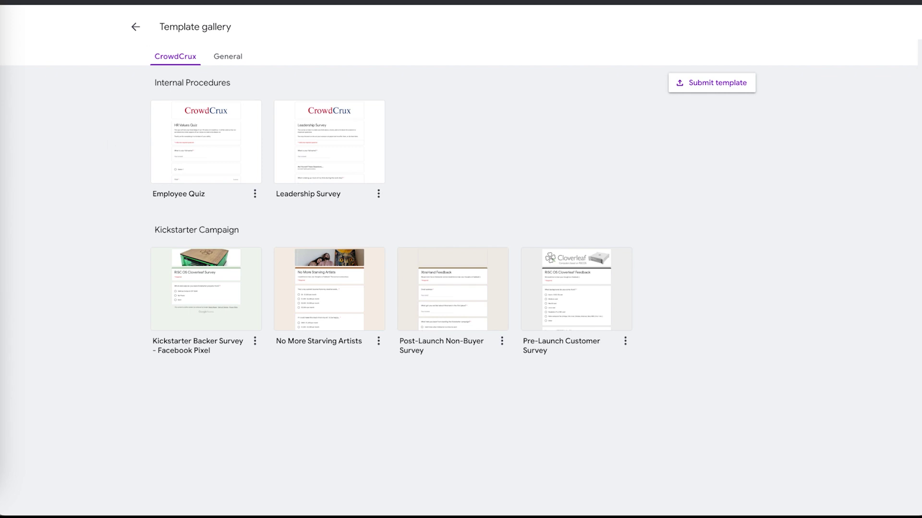
Return to the Forms home page and open the Worksheet form for editing.
{"action": "left_click", "coordinate": [137, 30]}
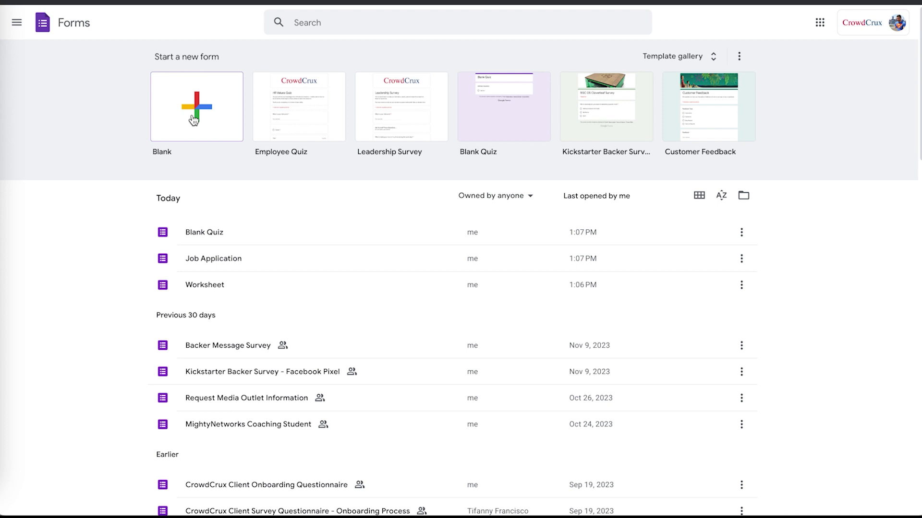
{"action": "left_click", "coordinate": [192, 114]}
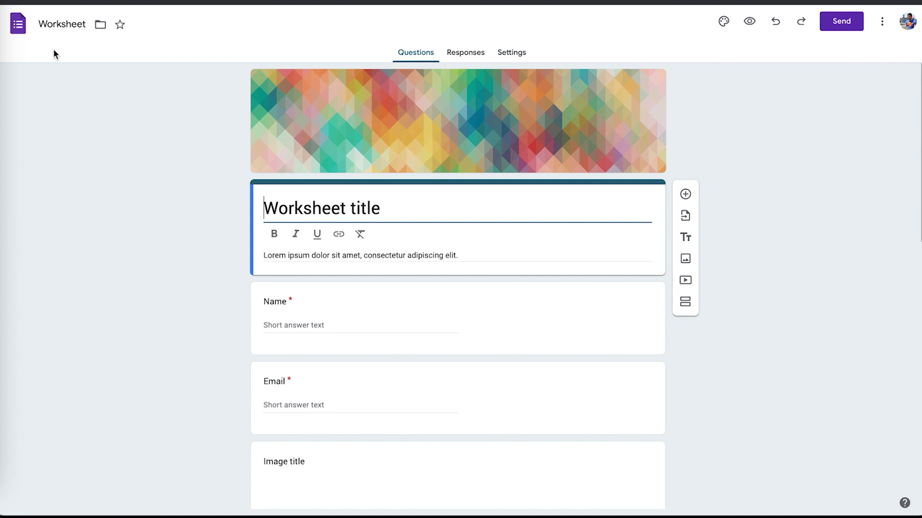
{"action": "left_click", "coordinate": [213, 253]}
{"action": "scroll", "coordinate": [213, 253], "scroll_direction": "down", "scroll_amount": 4}
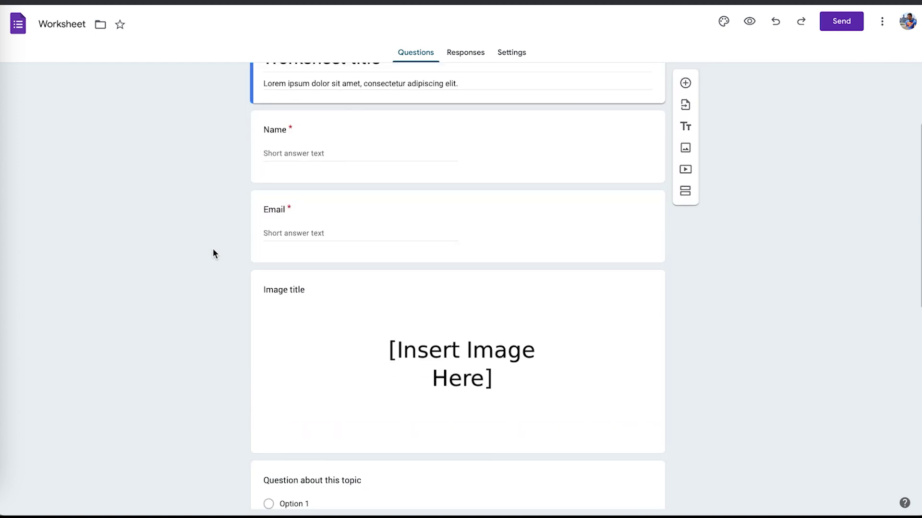
{"action": "scroll", "coordinate": [213, 250], "scroll_direction": "down", "scroll_amount": 2}
{"action": "scroll", "coordinate": [213, 250], "scroll_direction": "down", "scroll_amount": 5}
{"action": "scroll", "coordinate": [214, 253], "scroll_direction": "down", "scroll_amount": 1}
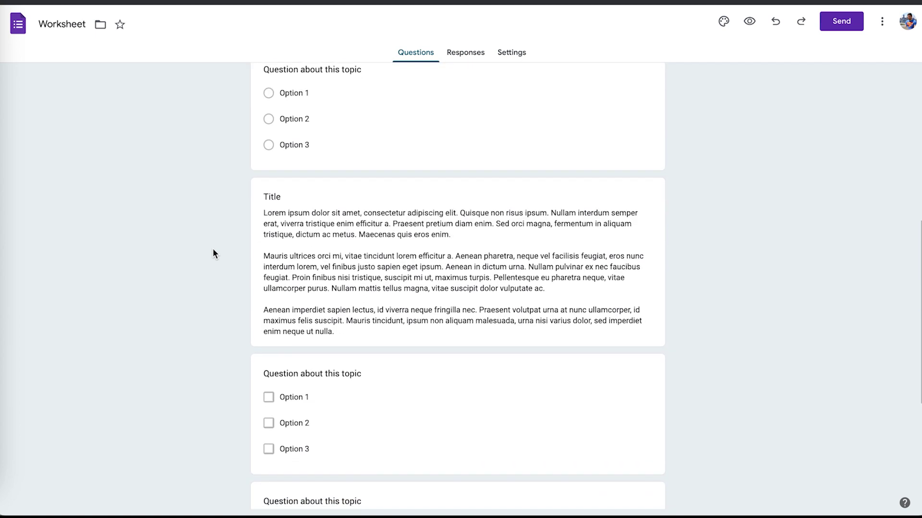
{"action": "scroll", "coordinate": [213, 249], "scroll_direction": "down", "scroll_amount": 2}
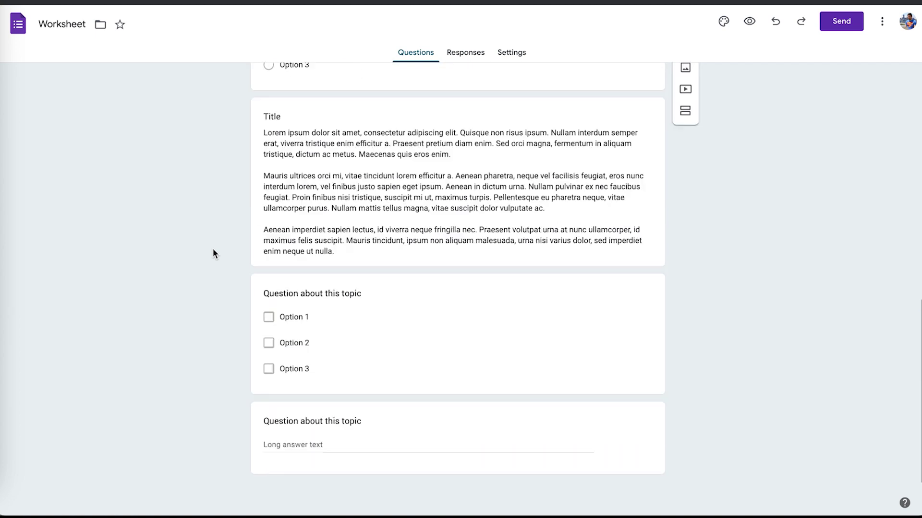
{"action": "scroll", "coordinate": [213, 249], "scroll_direction": "up", "scroll_amount": 12}
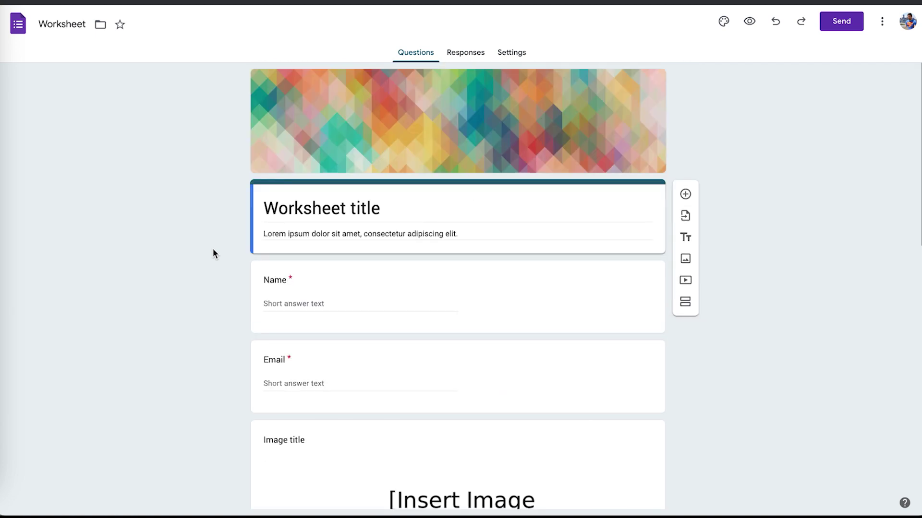
{"action": "scroll", "coordinate": [212, 253], "scroll_direction": "down", "scroll_amount": 1}
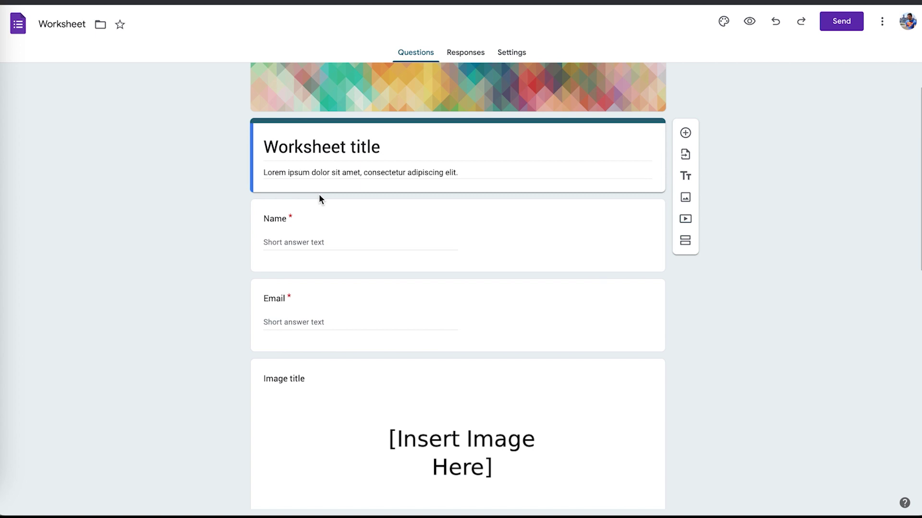
{"action": "scroll", "coordinate": [302, 230], "scroll_direction": "down", "scroll_amount": 4}
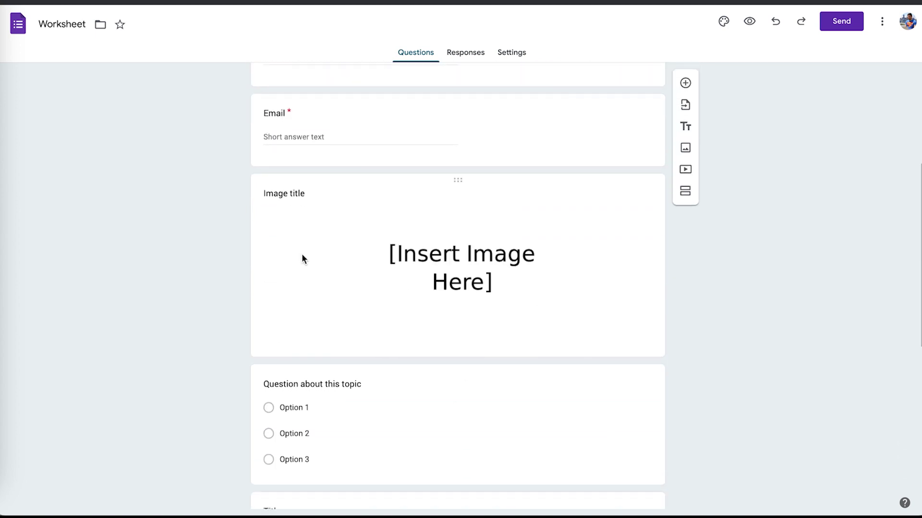
{"action": "left_click", "coordinate": [443, 261]}
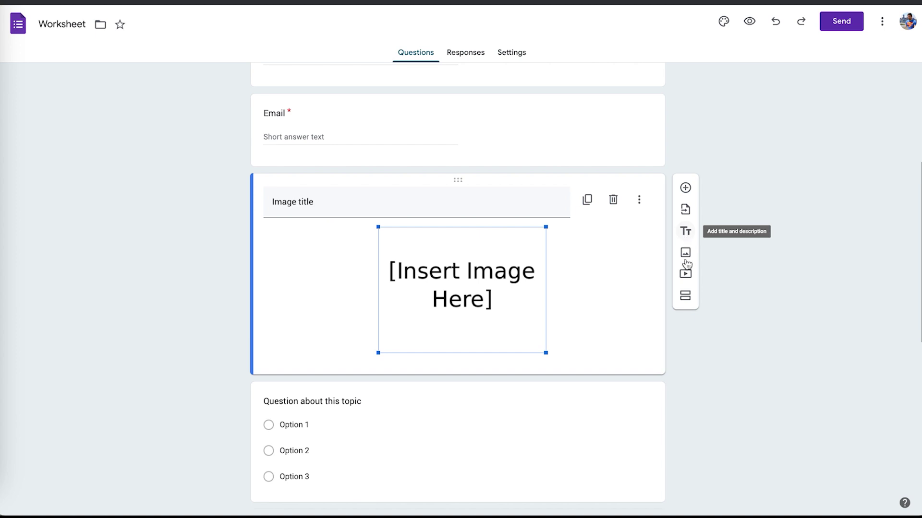
Insert a section break after the image block, then review the form down to the long-answer question.
{"action": "left_click", "coordinate": [687, 300]}
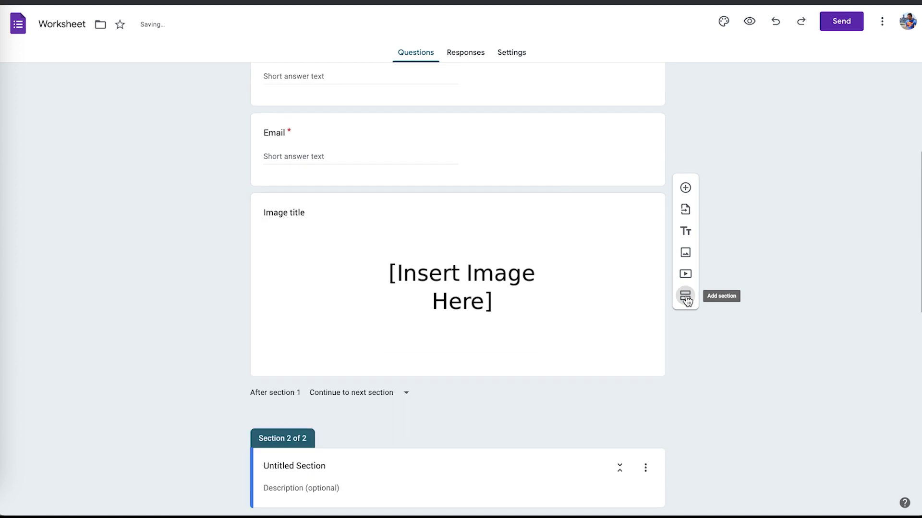
{"action": "scroll", "coordinate": [704, 281], "scroll_direction": "down", "scroll_amount": 10}
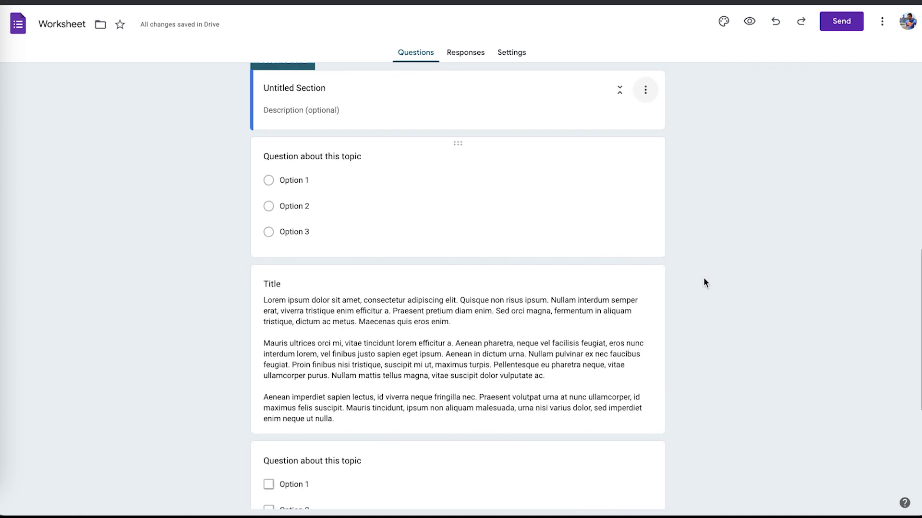
{"action": "scroll", "coordinate": [704, 277], "scroll_direction": "up", "scroll_amount": 17}
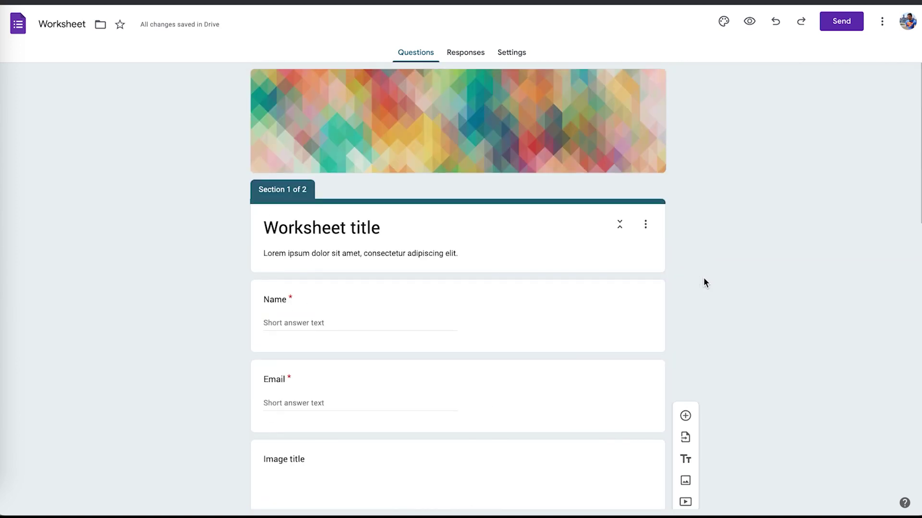
{"action": "scroll", "coordinate": [703, 278], "scroll_direction": "down", "scroll_amount": 17}
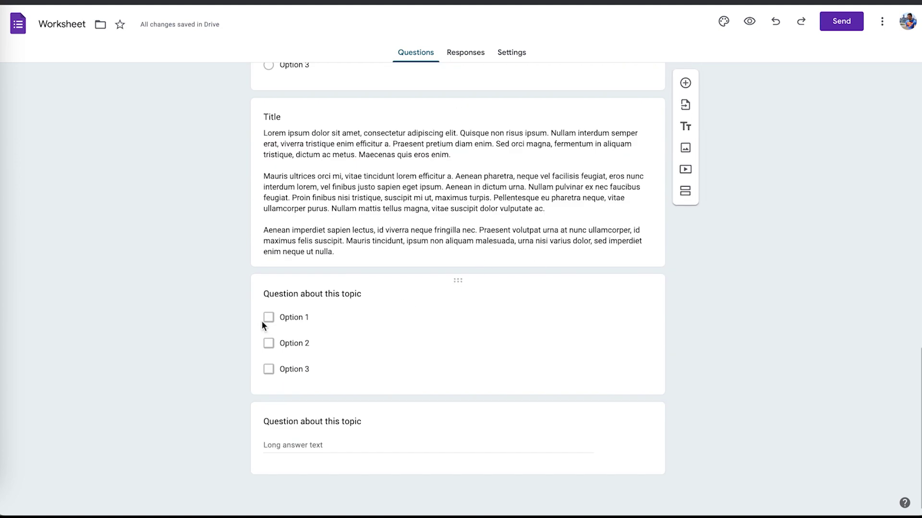
{"action": "scroll", "coordinate": [263, 326], "scroll_direction": "up", "scroll_amount": 4}
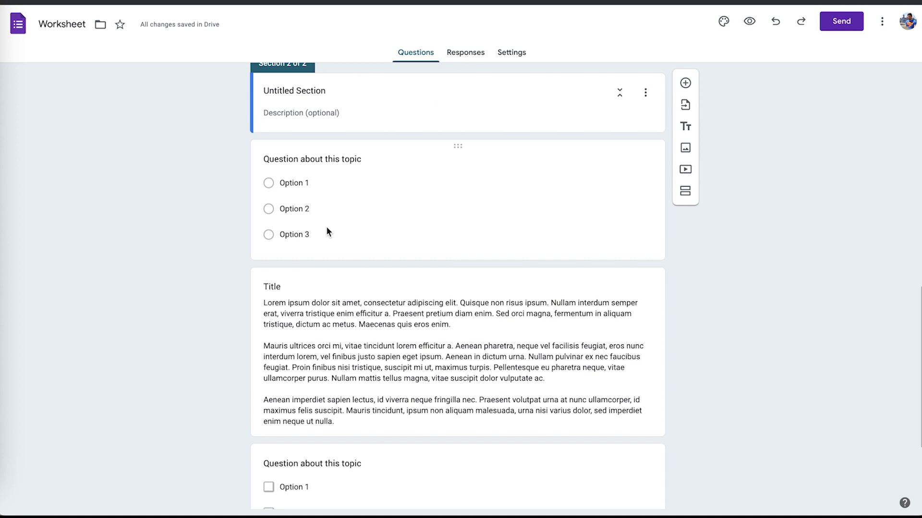
{"action": "scroll", "coordinate": [326, 227], "scroll_direction": "up", "scroll_amount": 13}
{"action": "scroll", "coordinate": [309, 268], "scroll_direction": "down", "scroll_amount": 16}
{"action": "scroll", "coordinate": [616, 324], "scroll_direction": "down", "scroll_amount": 2}
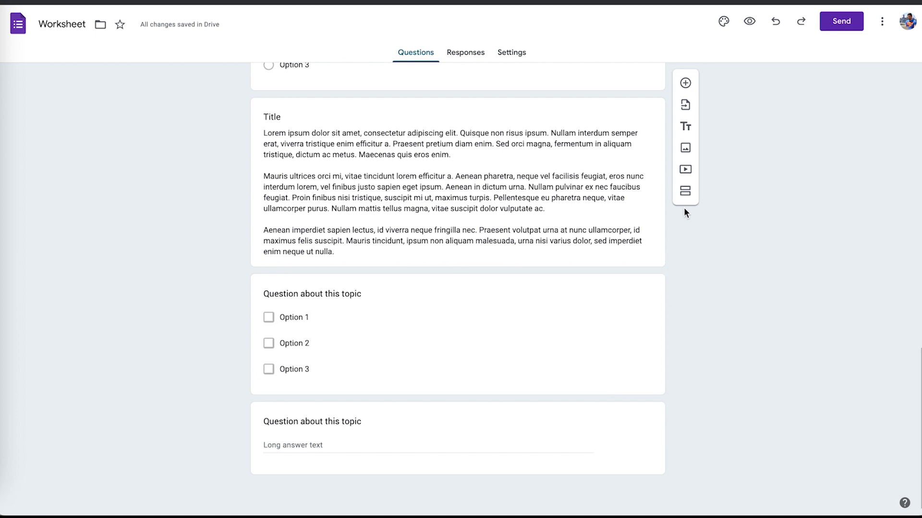
Add a question to Section 2, trying the Dropdown and File upload types.
{"action": "left_click", "coordinate": [692, 84]}
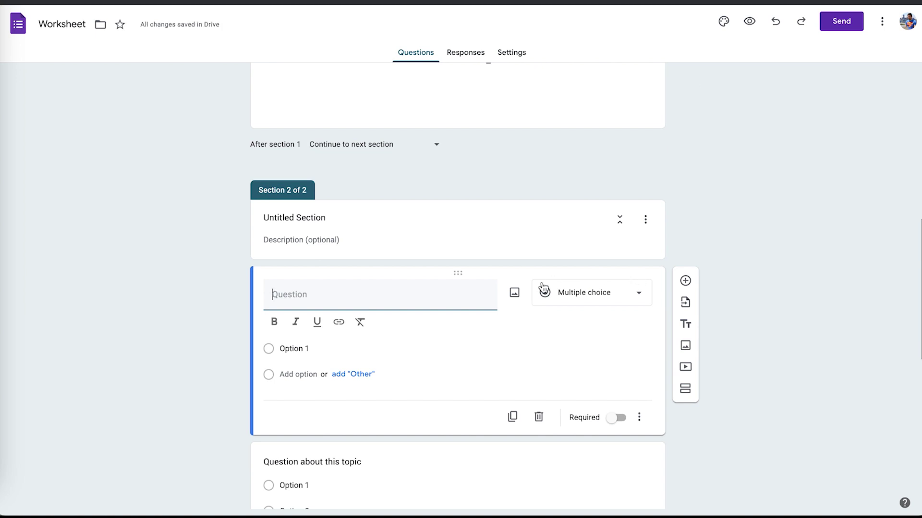
{"action": "left_click", "coordinate": [572, 294]}
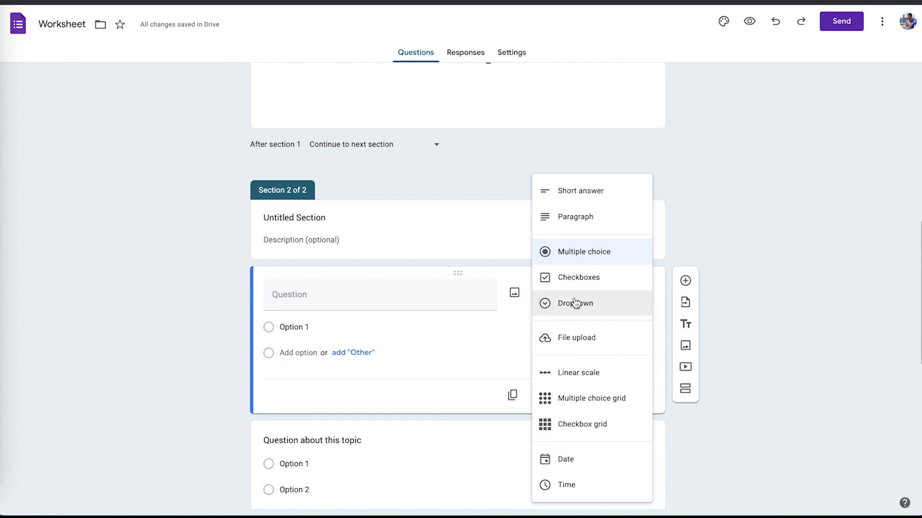
{"action": "left_click", "coordinate": [575, 303]}
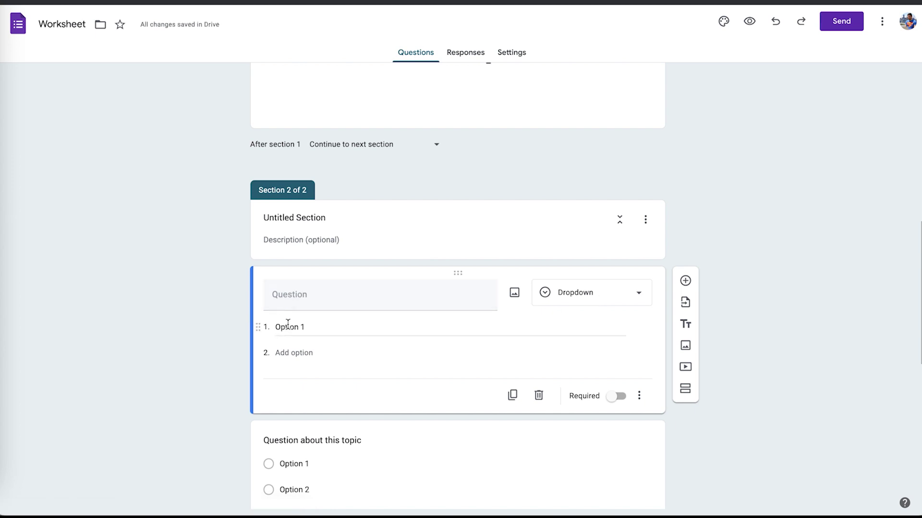
{"action": "left_click", "coordinate": [616, 303]}
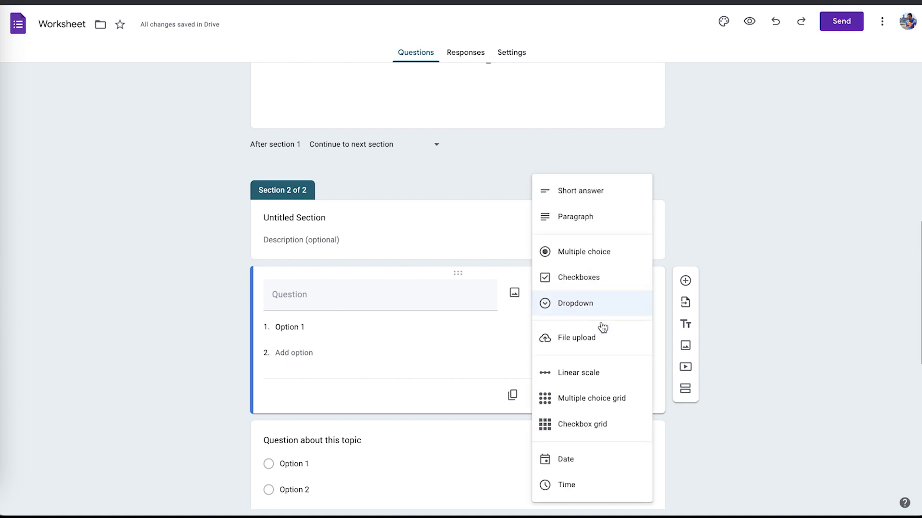
{"action": "left_click", "coordinate": [596, 342]}
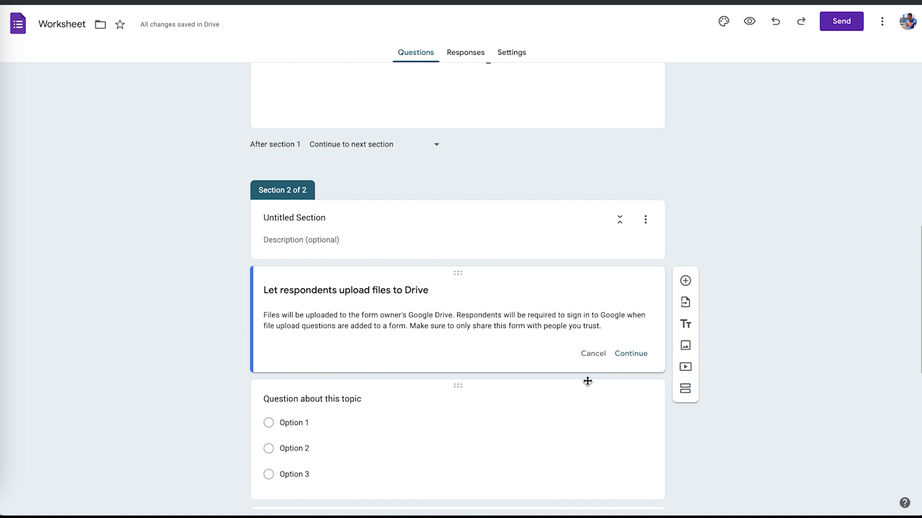
{"action": "left_click", "coordinate": [628, 355]}
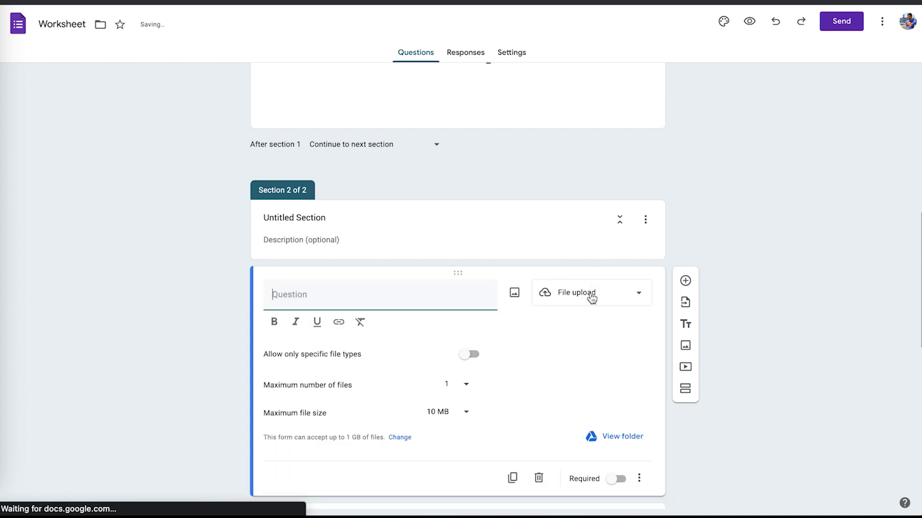
Cycle the question through Linear scale, both grids and Date, settling on Time.
{"action": "left_click", "coordinate": [591, 295]}
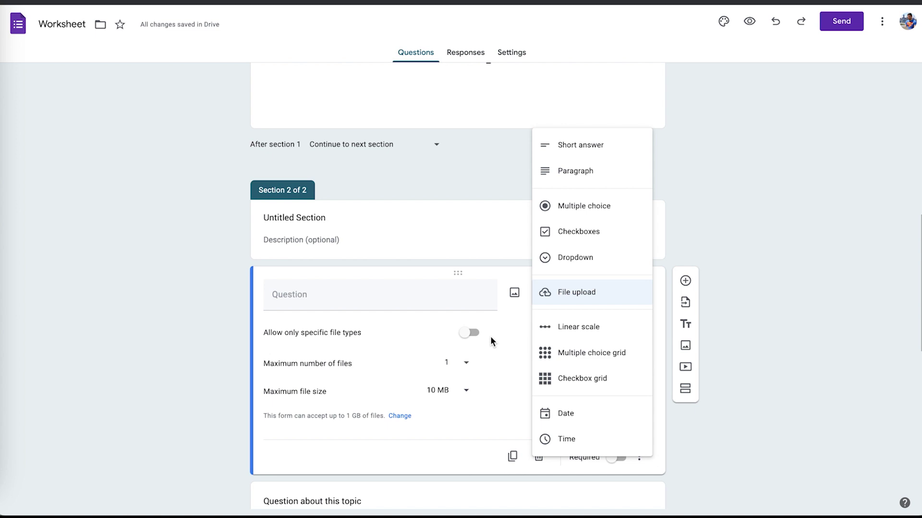
{"action": "left_click", "coordinate": [603, 327]}
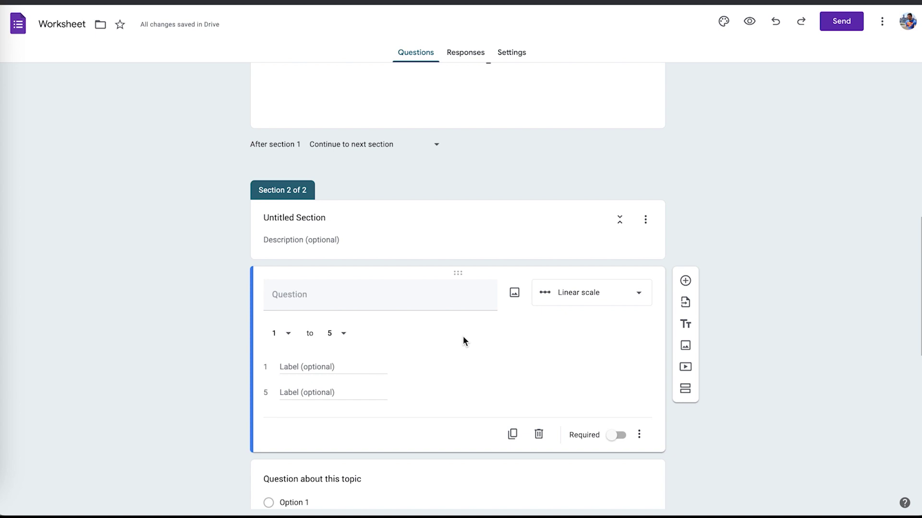
{"action": "left_click", "coordinate": [588, 291]}
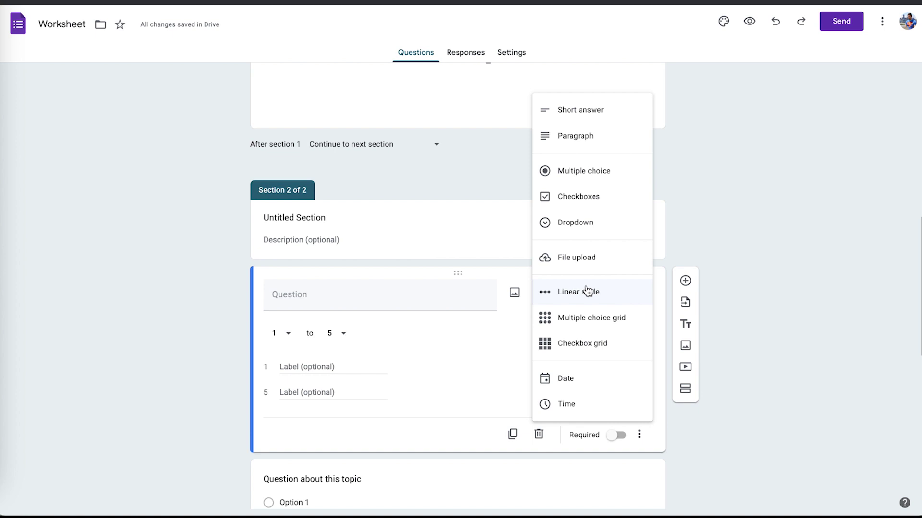
{"action": "left_click", "coordinate": [599, 323]}
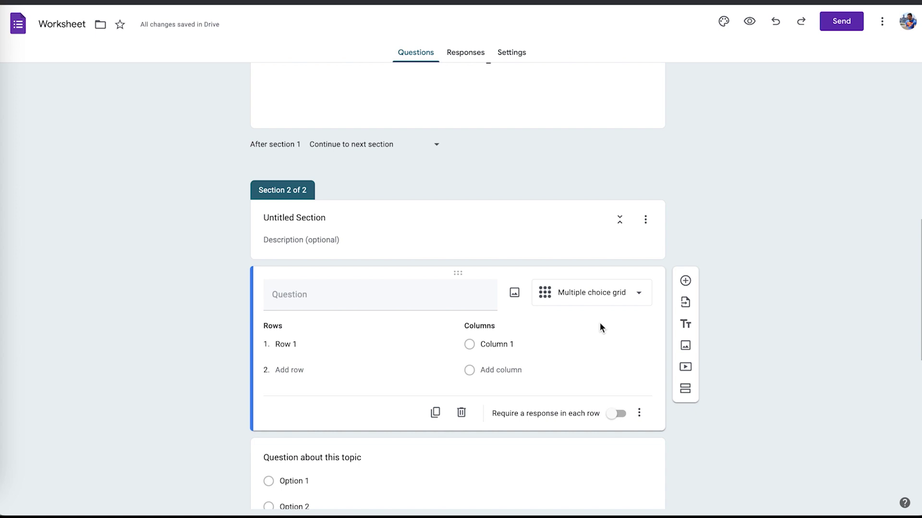
{"action": "left_click", "coordinate": [587, 296]}
{"action": "left_click", "coordinate": [587, 317]}
{"action": "left_click", "coordinate": [609, 293]}
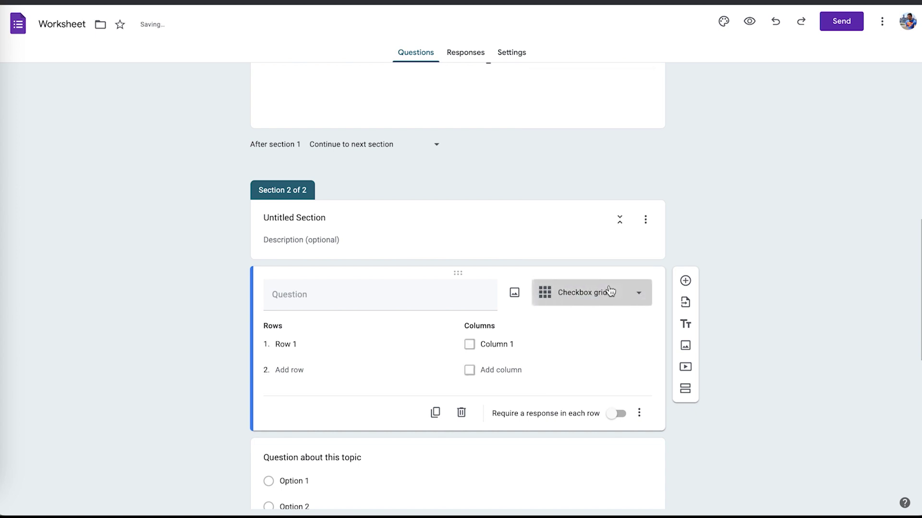
{"action": "left_click", "coordinate": [600, 330]}
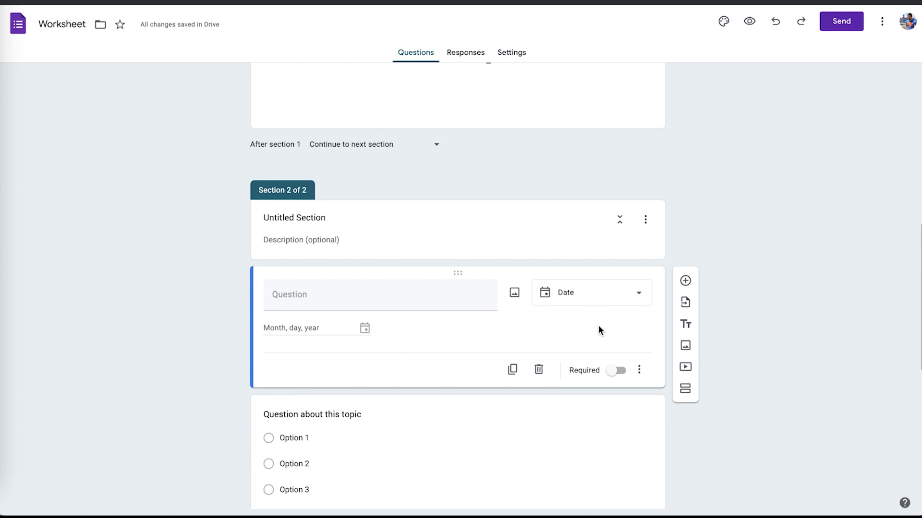
{"action": "left_click", "coordinate": [579, 297]}
{"action": "left_click", "coordinate": [580, 314]}
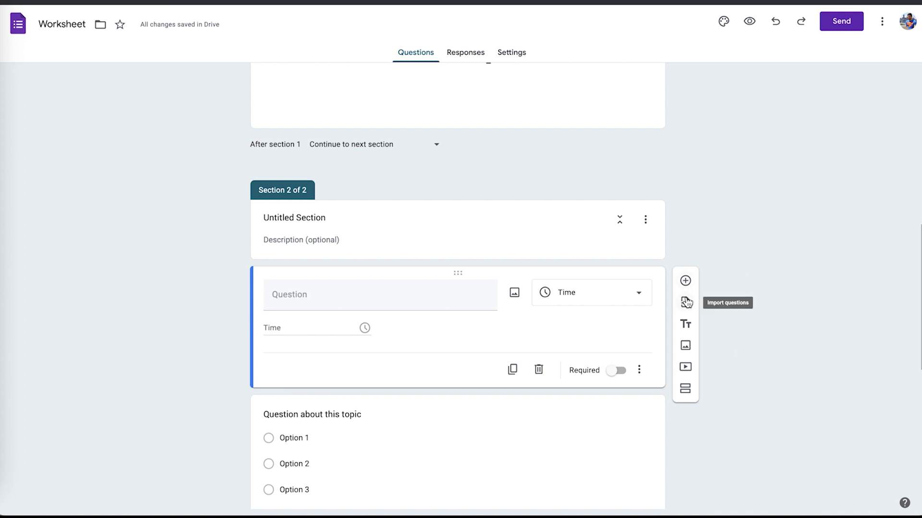
Add a title block headed 'Title 1' below the Time question.
{"action": "left_click", "coordinate": [686, 324]}
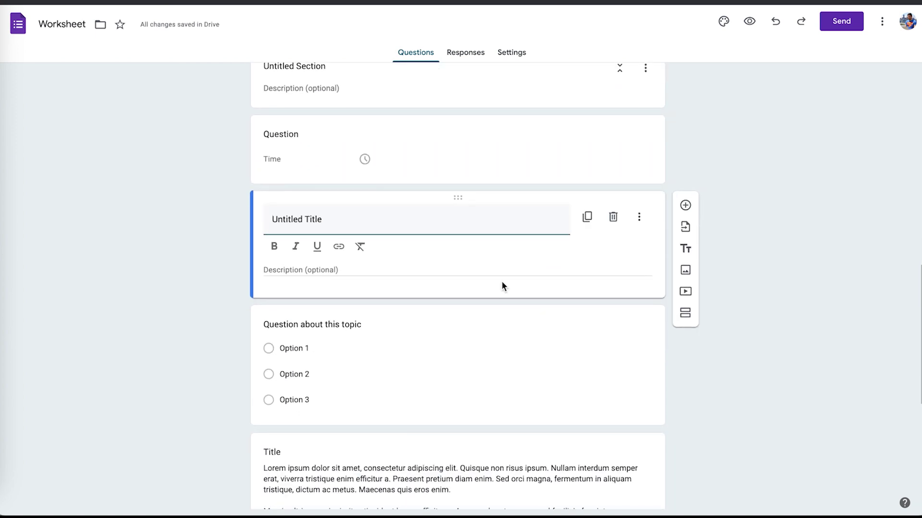
{"action": "type", "text": "Title 1"}
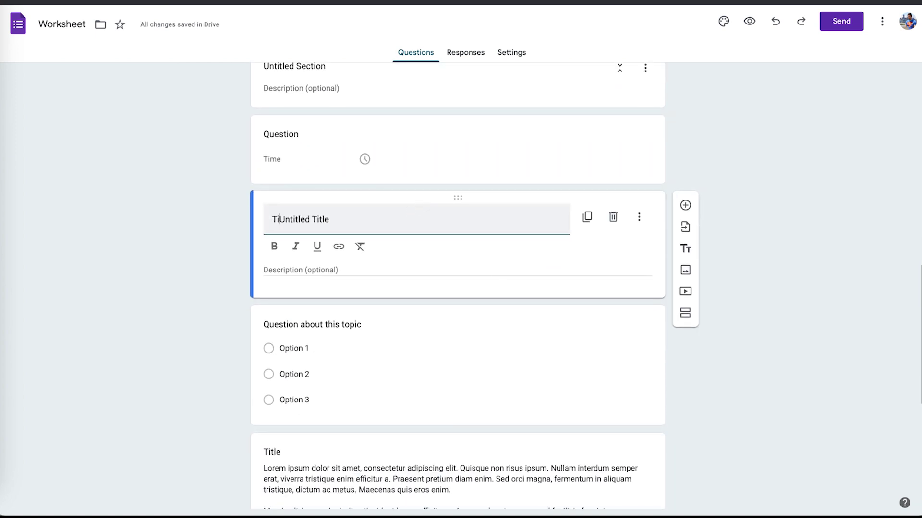
{"action": "left_click", "coordinate": [226, 246]}
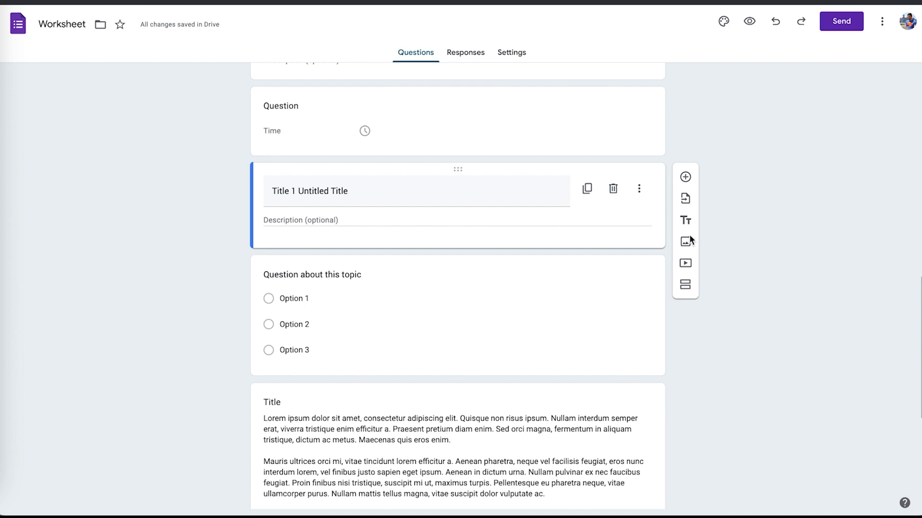
Add a second title block and type 'Descripition' in its description.
{"action": "left_click", "coordinate": [686, 220]}
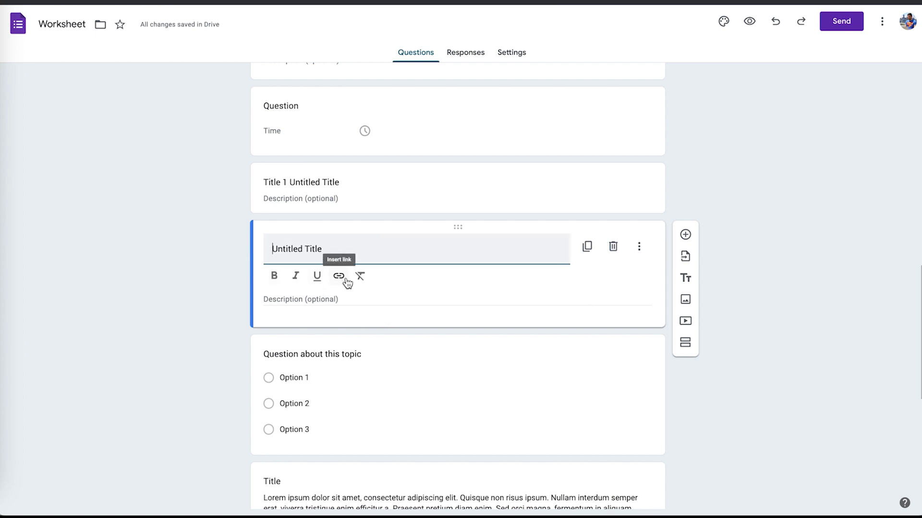
{"action": "left_click", "coordinate": [362, 297]}
{"action": "type", "text": "Descripition"}
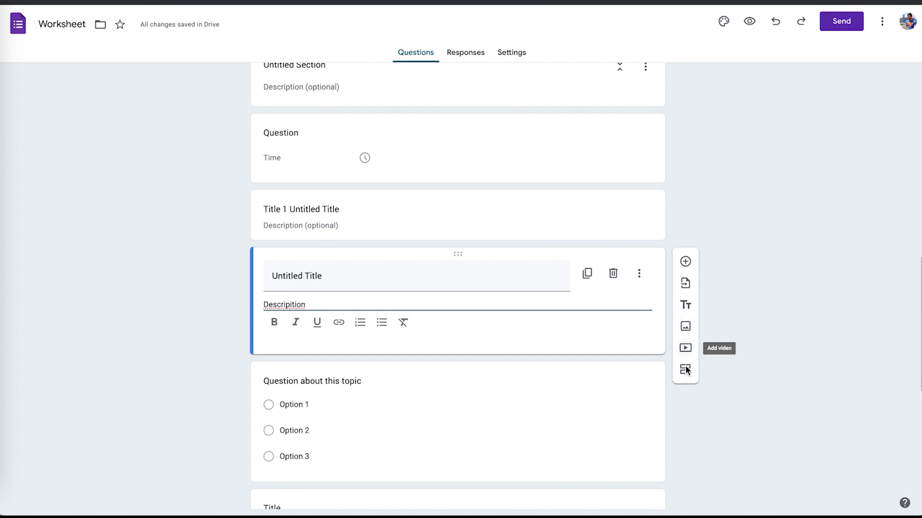
Append a blank multiple-choice question to Section 2, followed by a new Section 3.
{"action": "scroll", "coordinate": [724, 333], "scroll_direction": "up", "scroll_amount": 8}
{"action": "scroll", "coordinate": [724, 335], "scroll_direction": "up", "scroll_amount": 4}
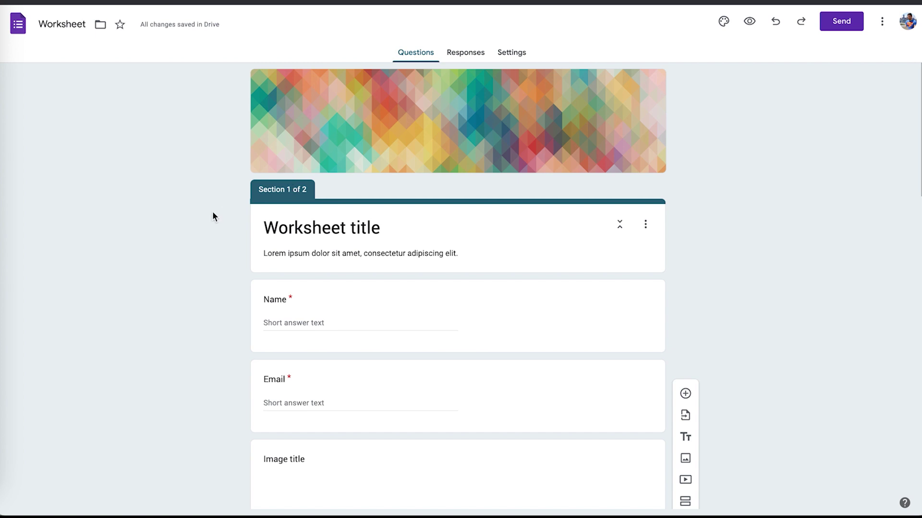
{"action": "scroll", "coordinate": [213, 211], "scroll_direction": "down", "scroll_amount": 1}
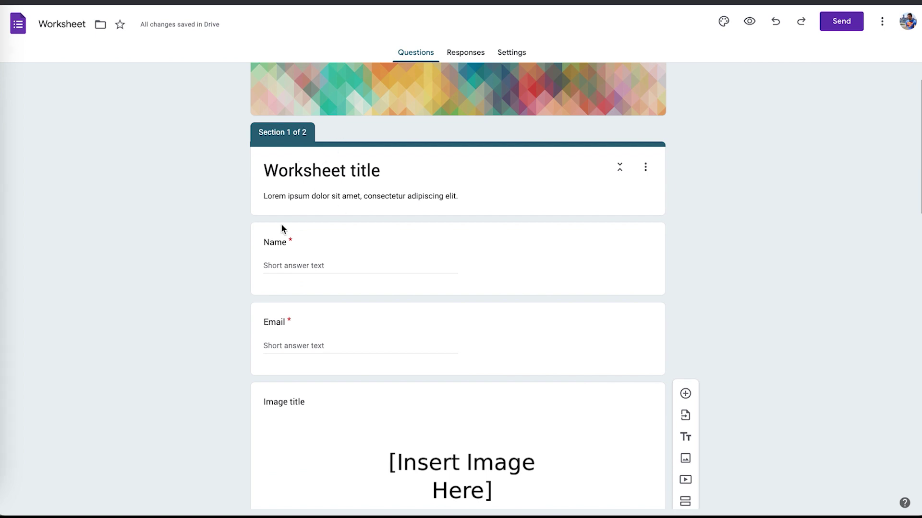
{"action": "scroll", "coordinate": [280, 224], "scroll_direction": "down", "scroll_amount": 9}
{"action": "scroll", "coordinate": [262, 255], "scroll_direction": "down", "scroll_amount": 5}
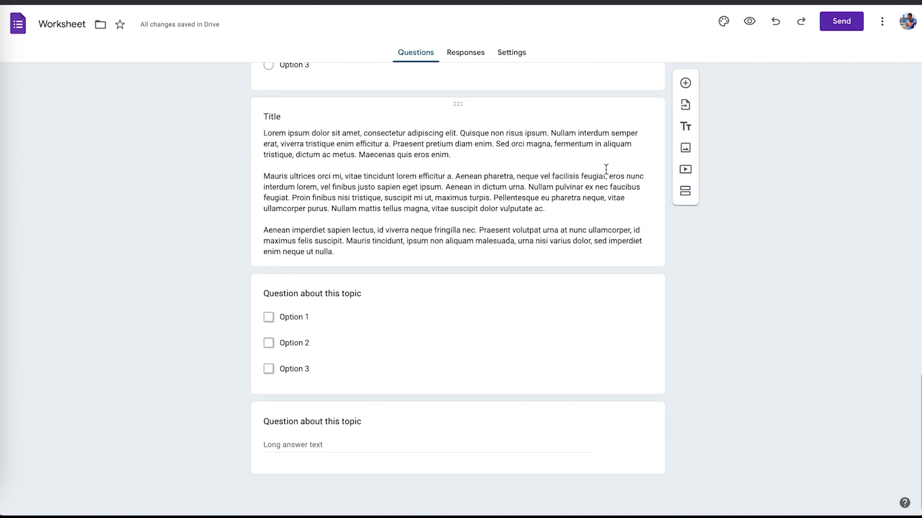
{"action": "left_click", "coordinate": [685, 84]}
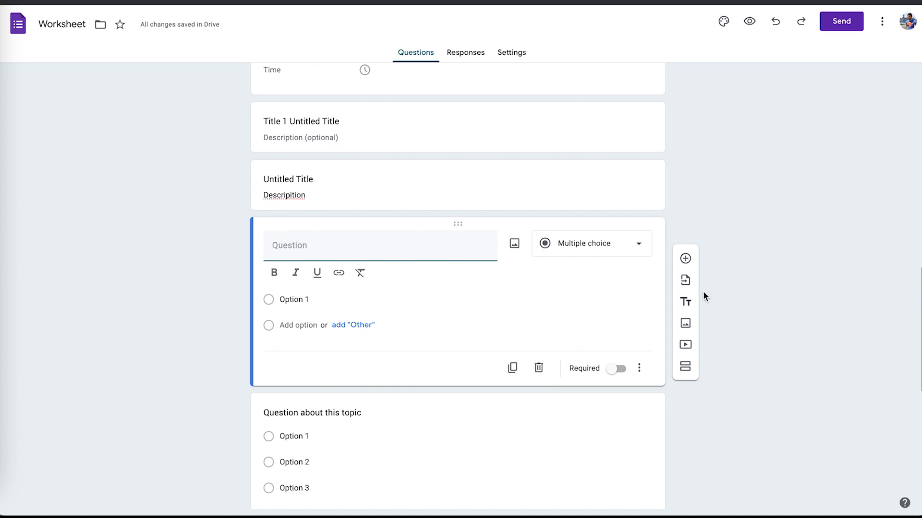
{"action": "left_click", "coordinate": [685, 369]}
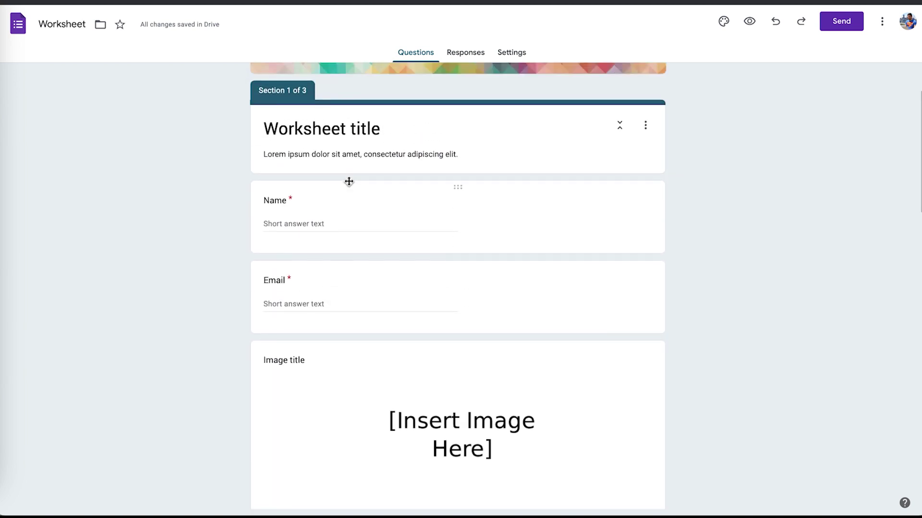
{"action": "scroll", "coordinate": [349, 182], "scroll_direction": "up", "scroll_amount": 2}
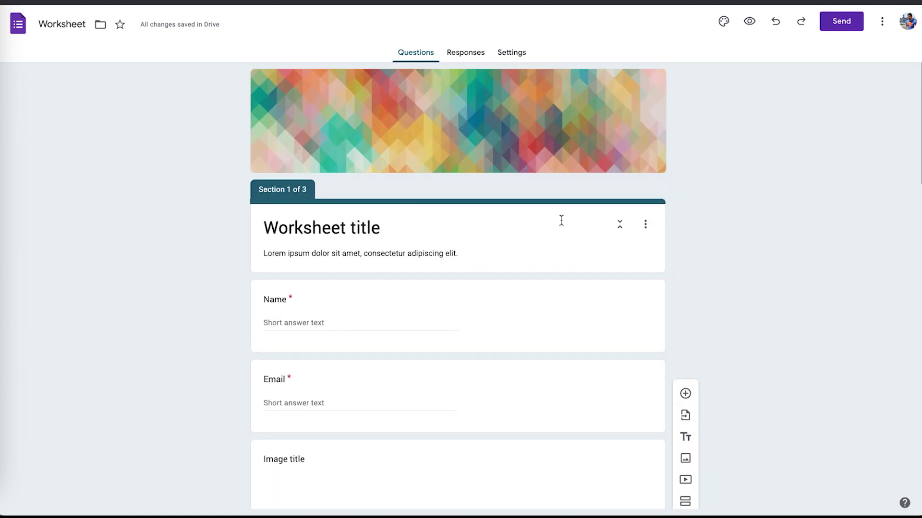
Reorder sections so the Worksheet title section moves below the Untitled Section, and save.
{"action": "left_click", "coordinate": [619, 224]}
{"action": "left_click", "coordinate": [619, 225]}
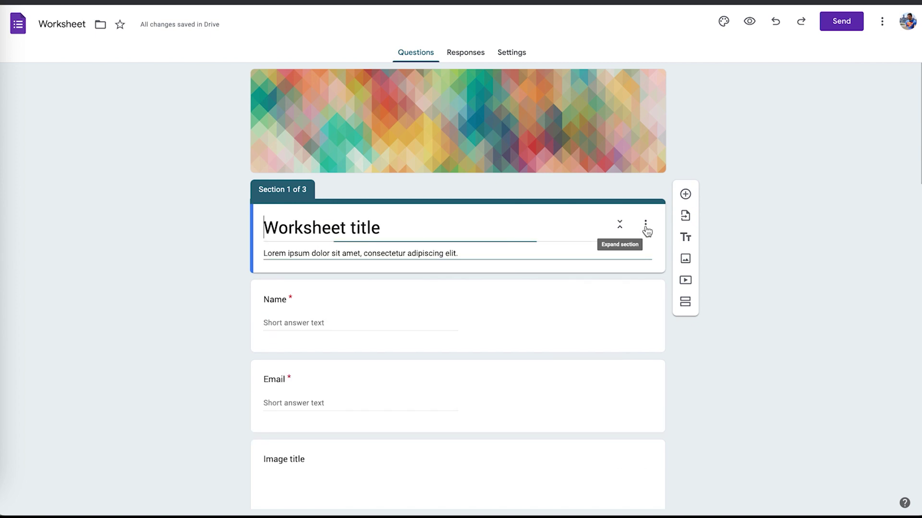
{"action": "left_click", "coordinate": [645, 224]}
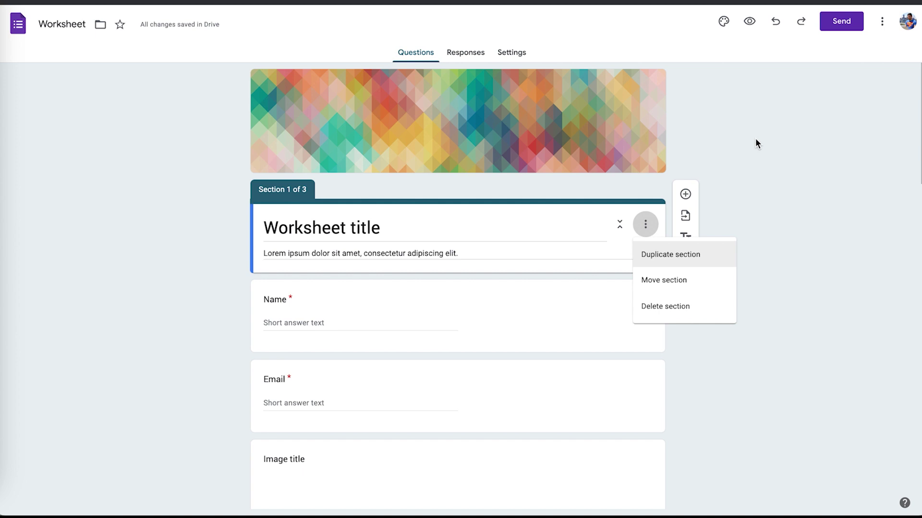
{"action": "left_click", "coordinate": [684, 282]}
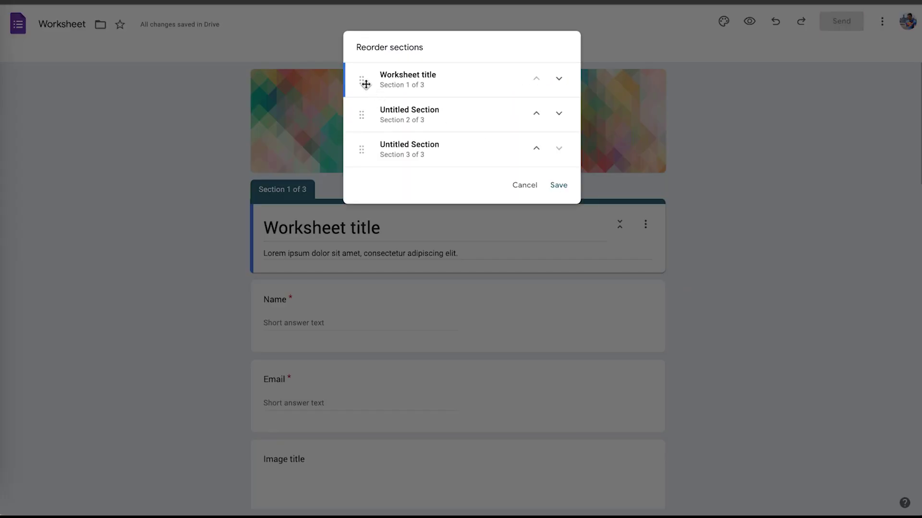
{"action": "left_click_drag", "start_coordinate": [361, 95], "coordinate": [364, 120]}
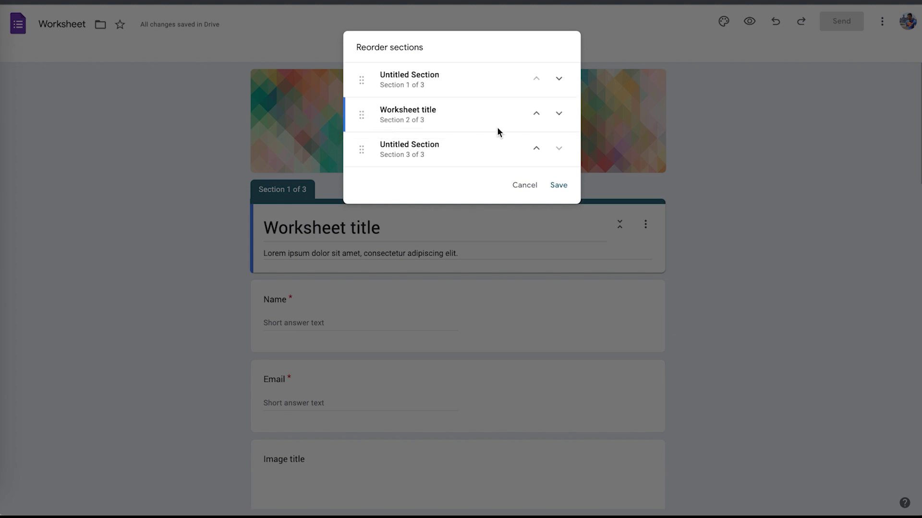
{"action": "left_click", "coordinate": [552, 187]}
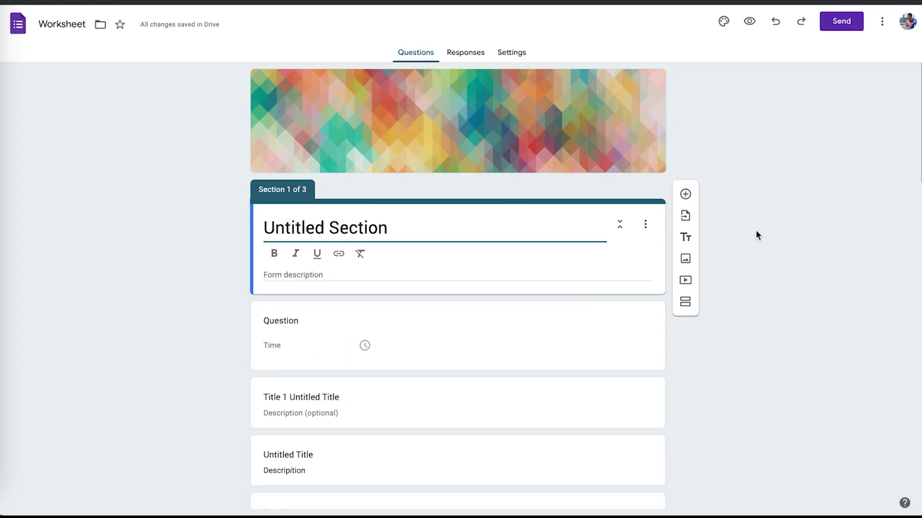
Review the reordered form, opening and closing the Untitled Section's options without changes.
{"action": "scroll", "coordinate": [756, 235], "scroll_direction": "down", "scroll_amount": 7}
{"action": "scroll", "coordinate": [757, 235], "scroll_direction": "down", "scroll_amount": 14}
{"action": "scroll", "coordinate": [757, 235], "scroll_direction": "up", "scroll_amount": 20}
{"action": "left_click", "coordinate": [645, 225]}
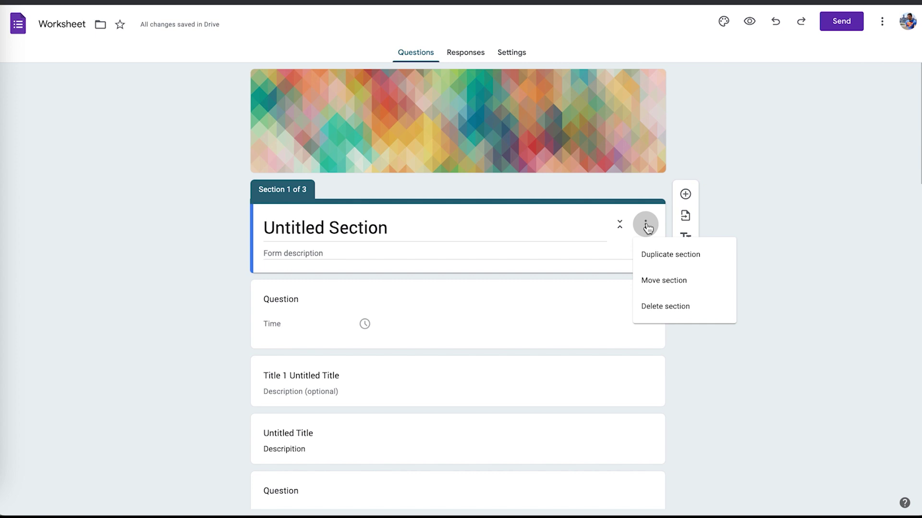
{"action": "left_click", "coordinate": [731, 164]}
{"action": "scroll", "coordinate": [731, 162], "scroll_direction": "down", "scroll_amount": 15}
{"action": "scroll", "coordinate": [732, 164], "scroll_direction": "up", "scroll_amount": 15}
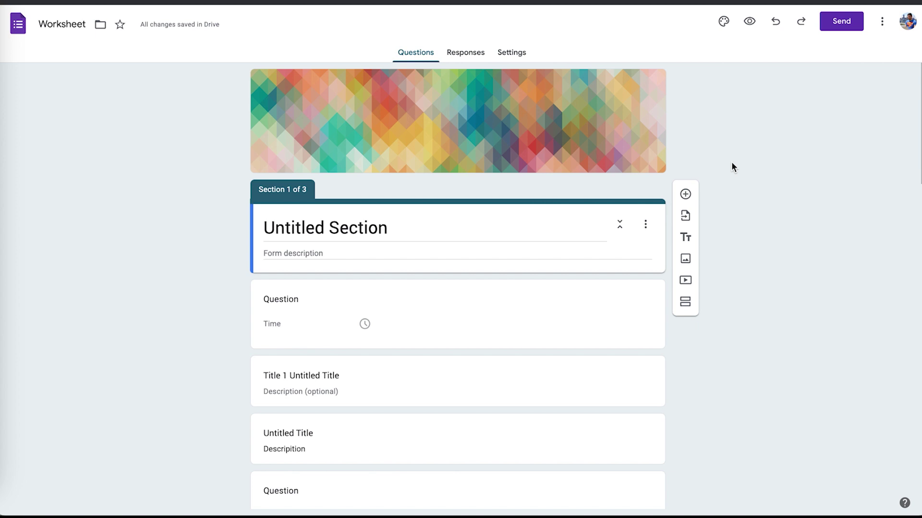
View the 0 responses and turn Accepting responses off and back on.
{"action": "left_click", "coordinate": [461, 52]}
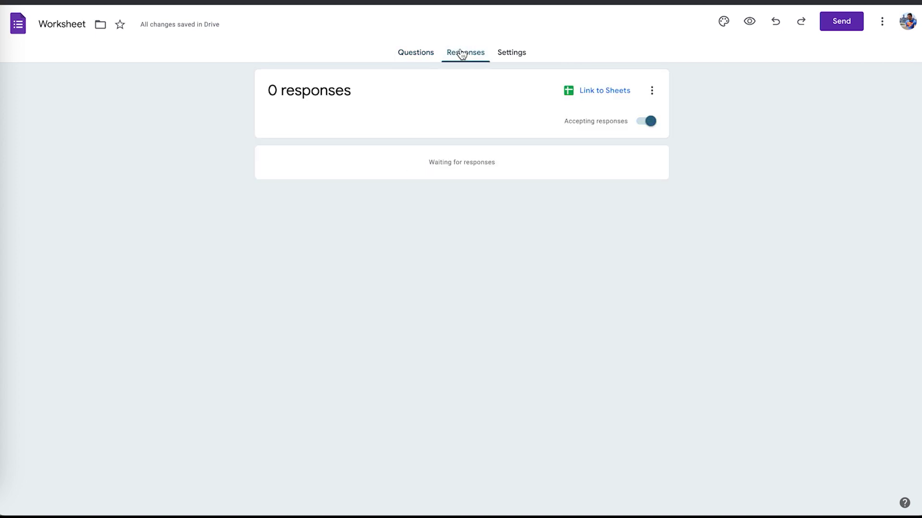
{"action": "left_click", "coordinate": [425, 51]}
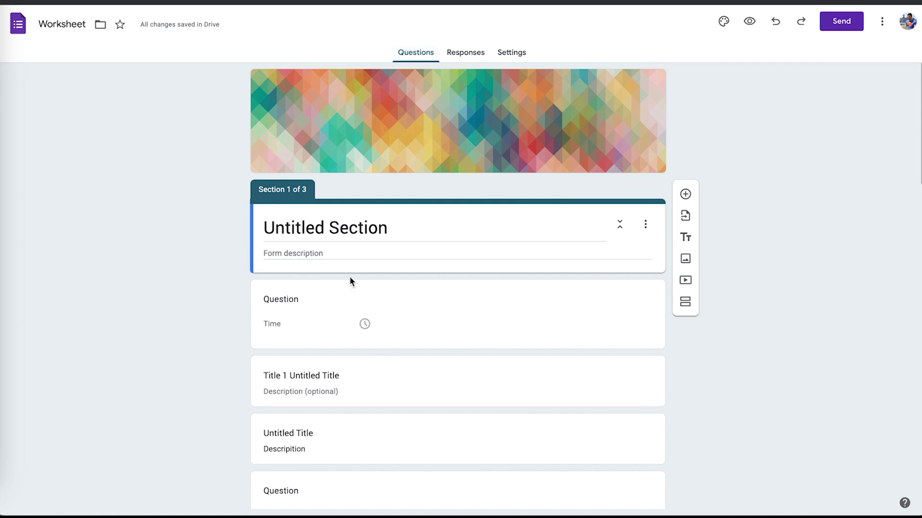
{"action": "left_click", "coordinate": [468, 51]}
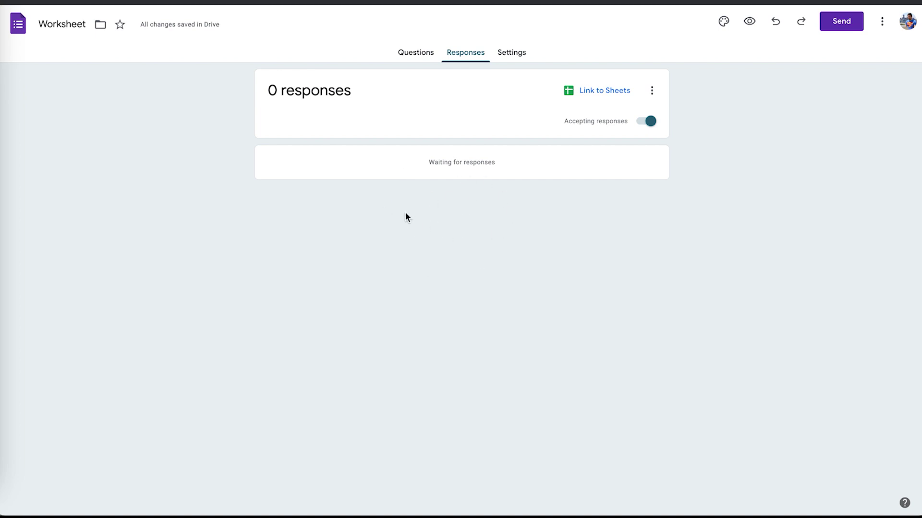
{"action": "left_click", "coordinate": [644, 125]}
{"action": "left_click", "coordinate": [643, 126]}
Link responses to a new Worksheet (Responses) spreadsheet, then bring up the form's Settings.
{"action": "left_click", "coordinate": [612, 93]}
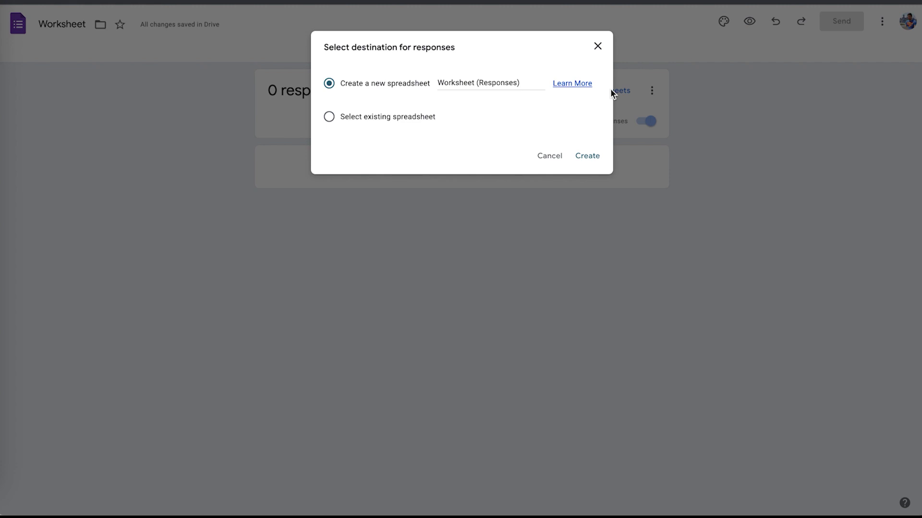
{"action": "left_click", "coordinate": [588, 156]}
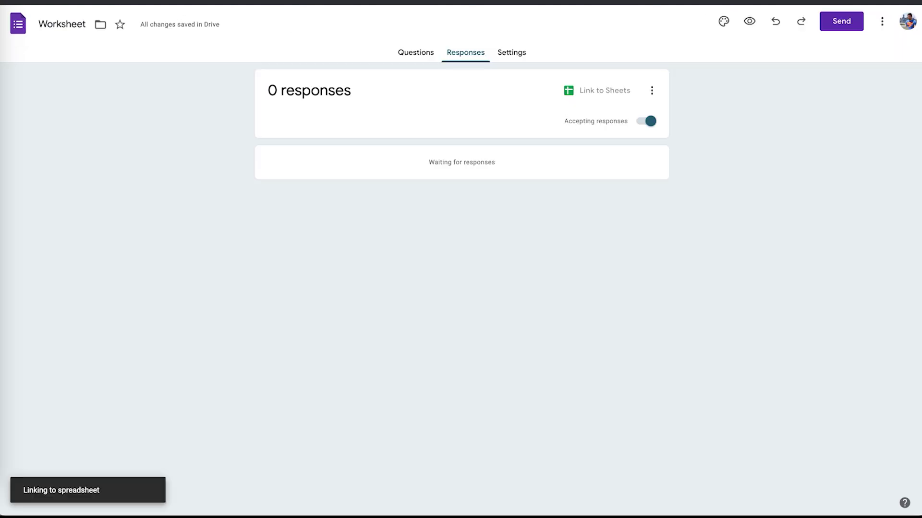
{"action": "left_click", "coordinate": [512, 59]}
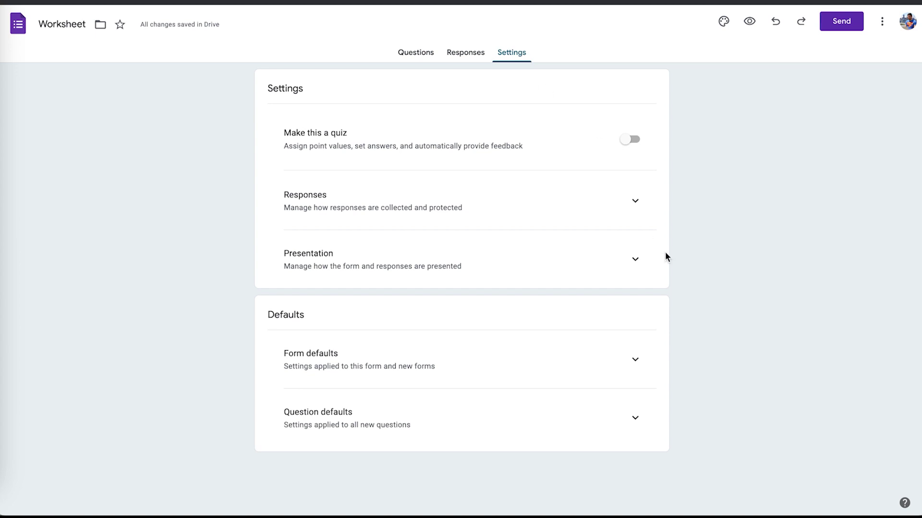
In Responses settings, try Verified email collection with copies Off, then revert to Do not collect.
{"action": "left_click", "coordinate": [632, 211]}
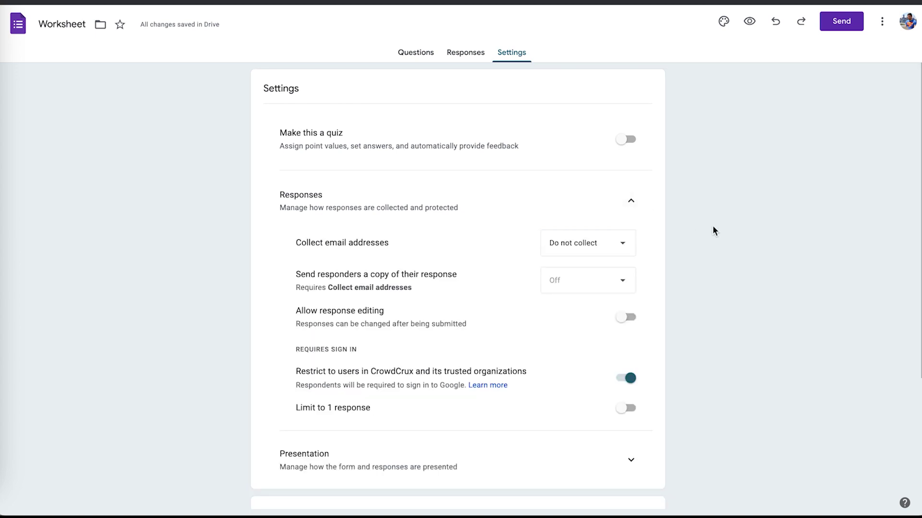
{"action": "scroll", "coordinate": [713, 228], "scroll_direction": "down", "scroll_amount": 1}
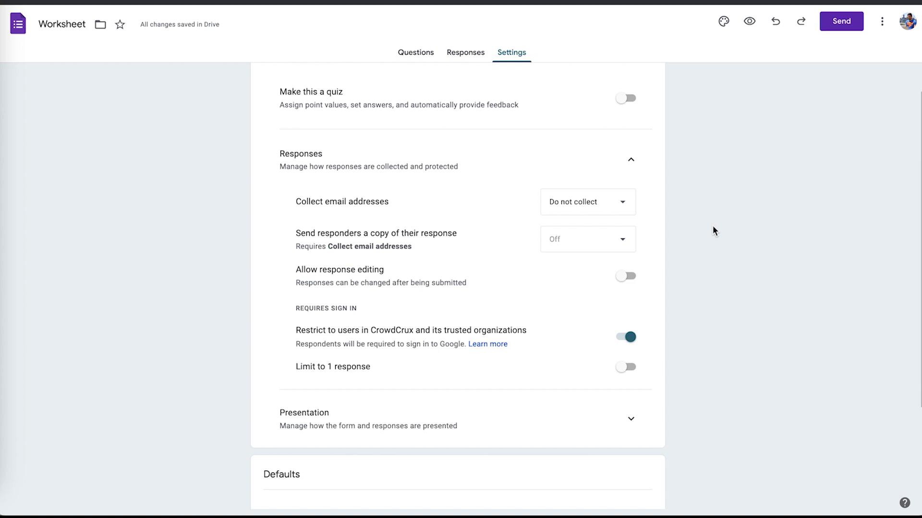
{"action": "left_click", "coordinate": [567, 202]}
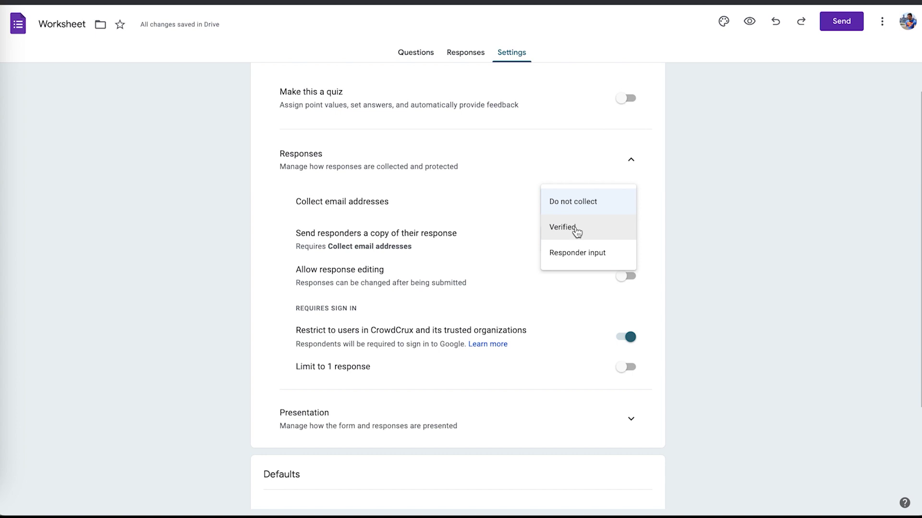
{"action": "left_click", "coordinate": [577, 232]}
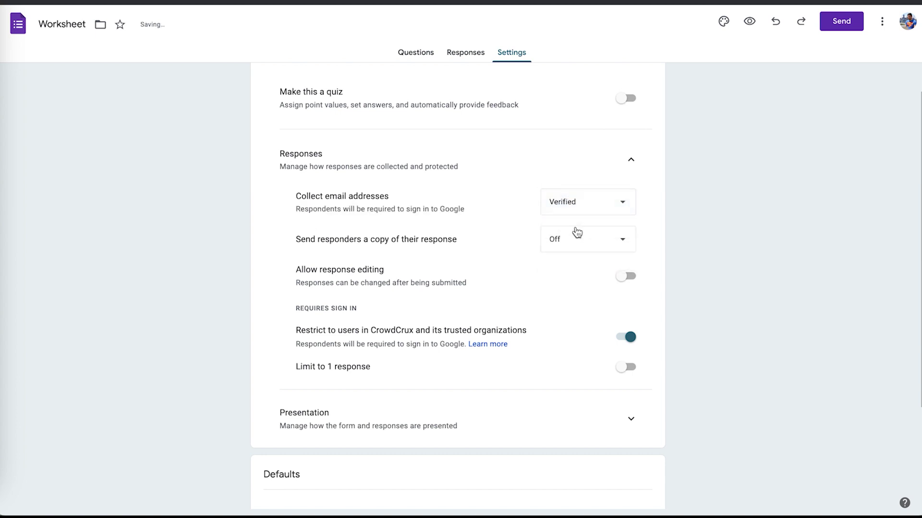
{"action": "left_click", "coordinate": [586, 243]}
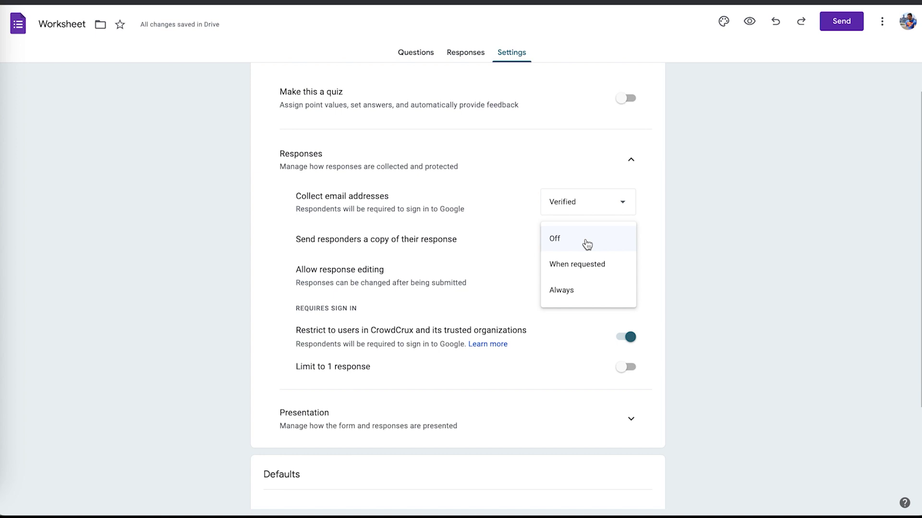
{"action": "left_click", "coordinate": [685, 223]}
{"action": "left_click", "coordinate": [602, 206]}
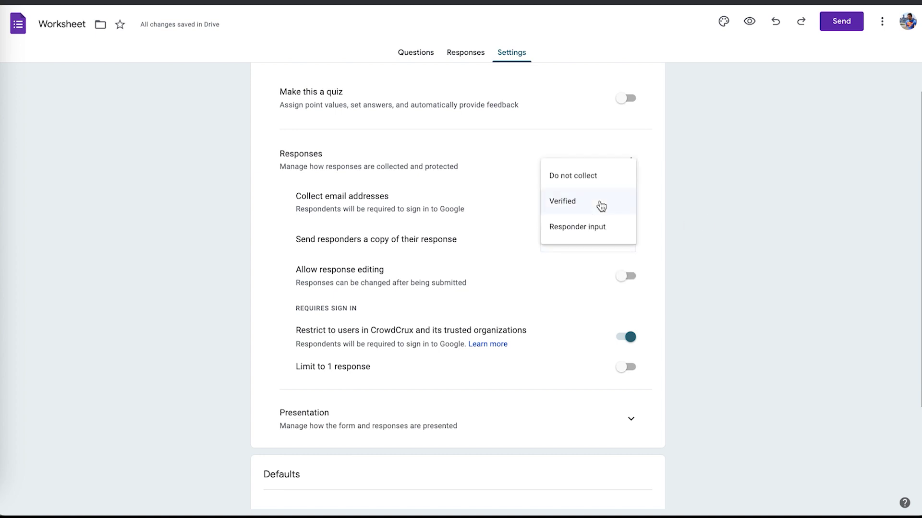
{"action": "left_click", "coordinate": [584, 178]}
{"action": "scroll", "coordinate": [665, 249], "scroll_direction": "down", "scroll_amount": 1}
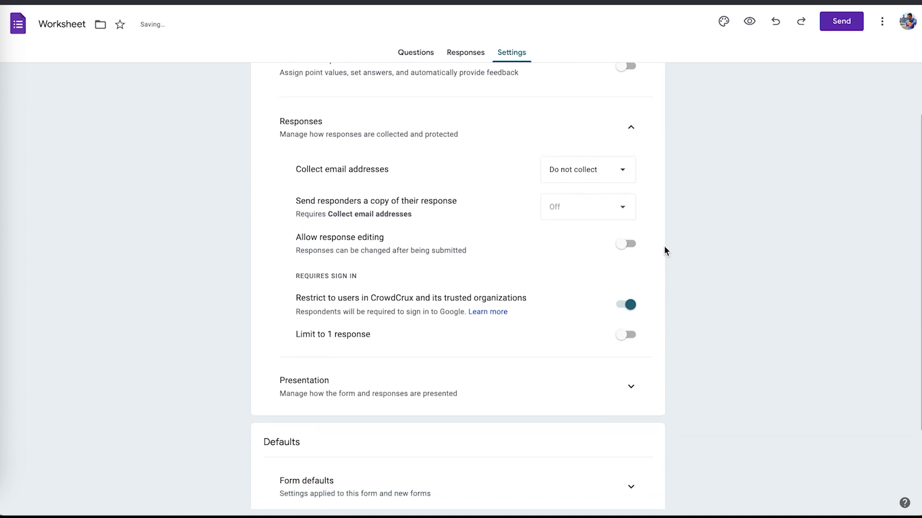
Leave response editing off and stop restricting responses to CrowdCrux users.
{"action": "left_click", "coordinate": [633, 225]}
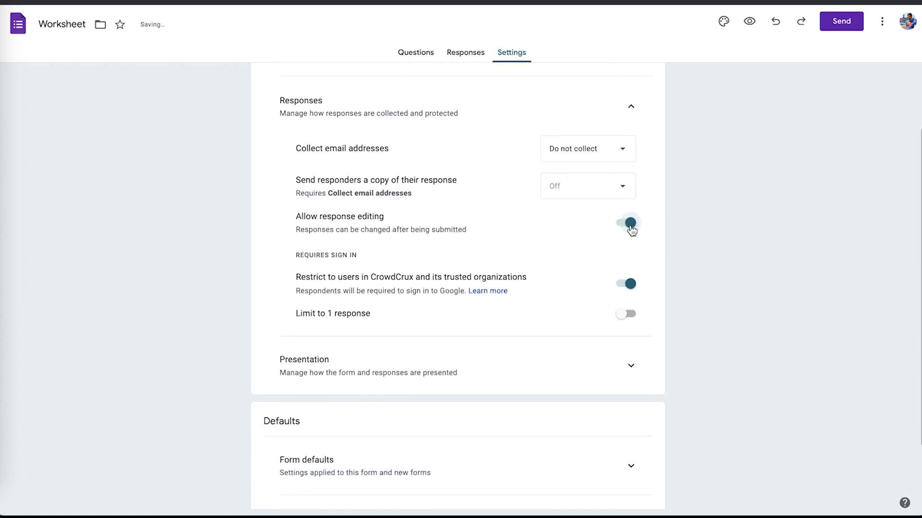
{"action": "left_click", "coordinate": [631, 231]}
{"action": "scroll", "coordinate": [627, 230], "scroll_direction": "down", "scroll_amount": 1}
{"action": "scroll", "coordinate": [627, 230], "scroll_direction": "down", "scroll_amount": 1}
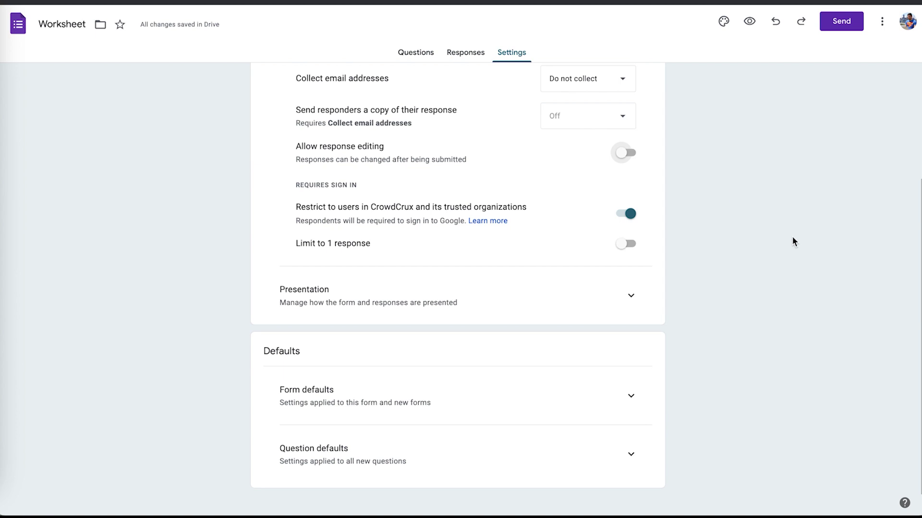
{"action": "left_click", "coordinate": [624, 213]}
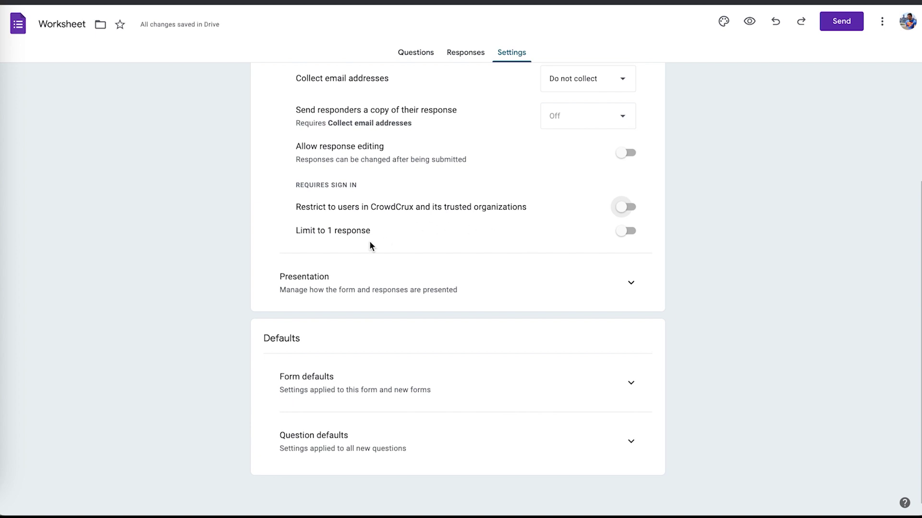
Expand Presentation settings and turn on Show progress bar for respondents.
{"action": "left_click", "coordinate": [626, 281]}
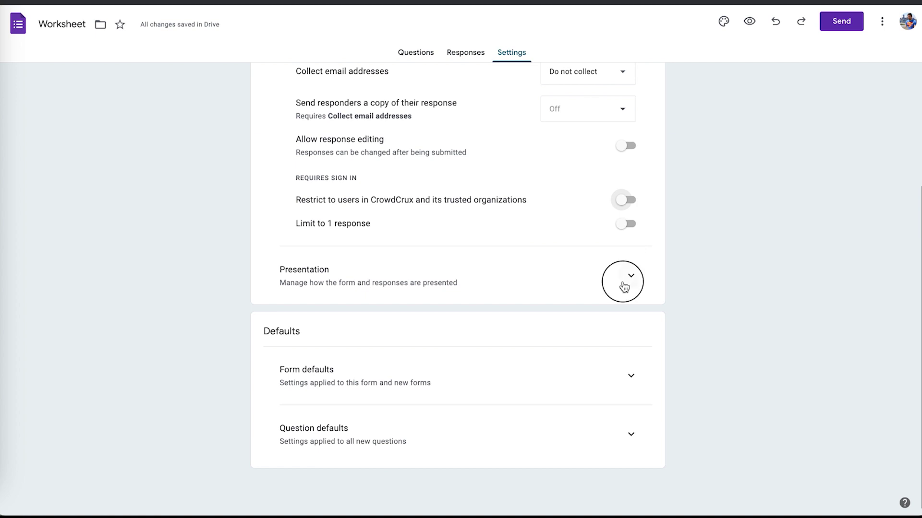
{"action": "scroll", "coordinate": [701, 269], "scroll_direction": "up", "scroll_amount": 2}
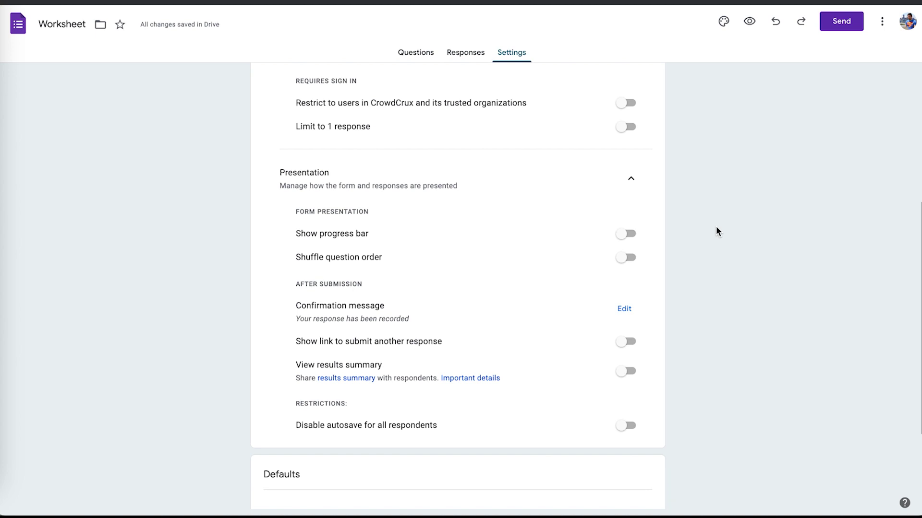
{"action": "left_click", "coordinate": [627, 235]}
{"action": "scroll", "coordinate": [652, 244], "scroll_direction": "down", "scroll_amount": 1}
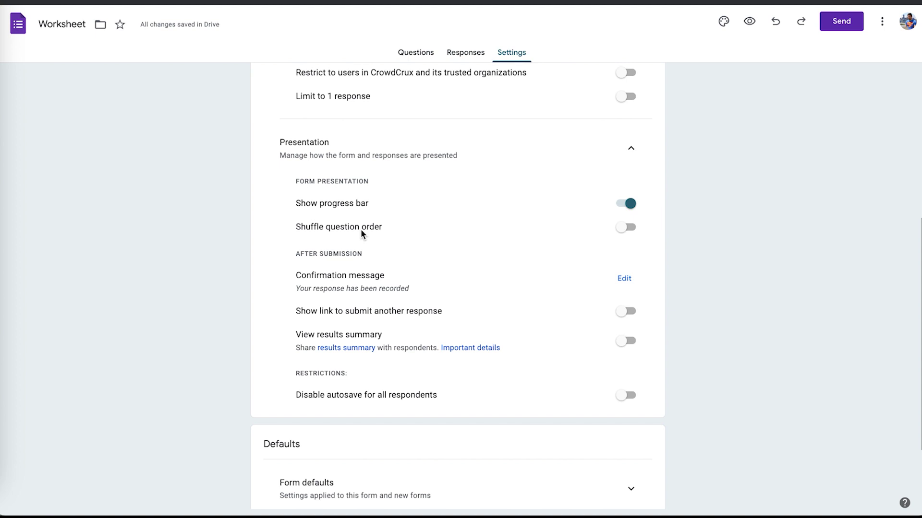
{"action": "scroll", "coordinate": [439, 273], "scroll_direction": "down", "scroll_amount": 1}
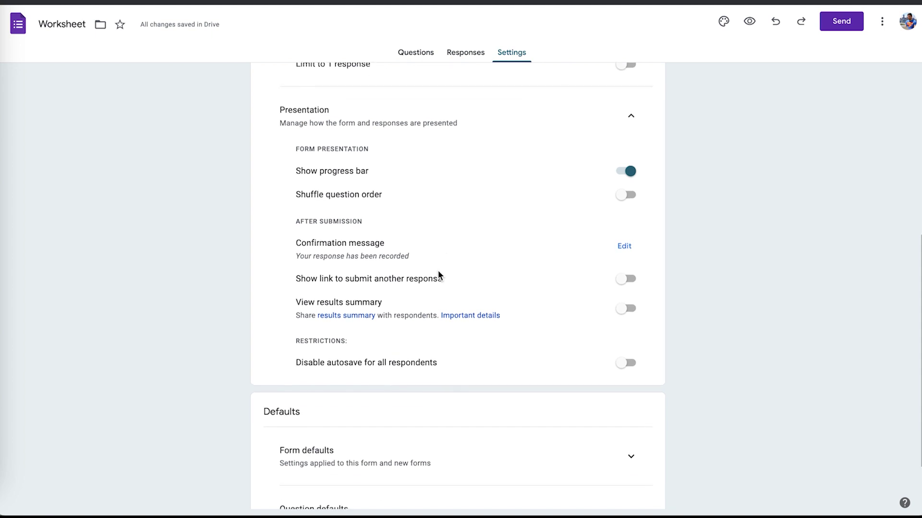
{"action": "scroll", "coordinate": [547, 256], "scroll_direction": "down", "scroll_amount": 1}
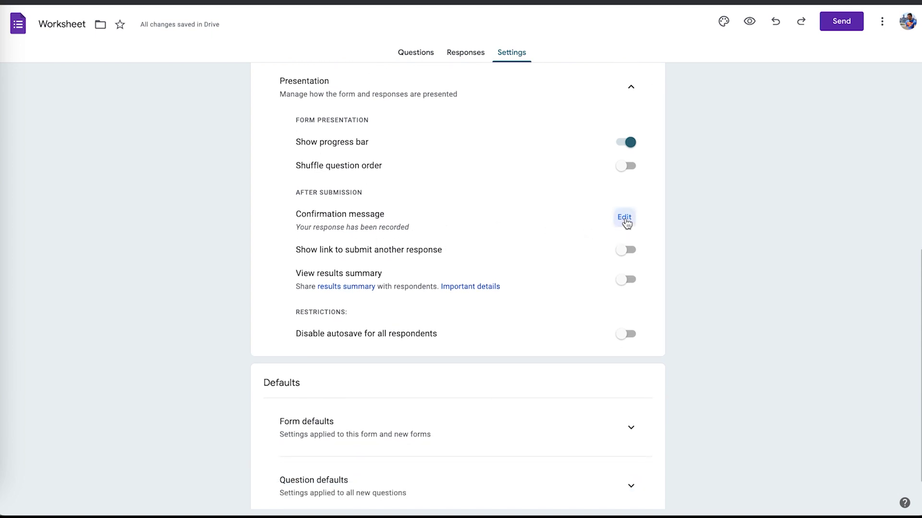
{"action": "left_click", "coordinate": [624, 217]}
{"action": "left_click", "coordinate": [426, 221]}
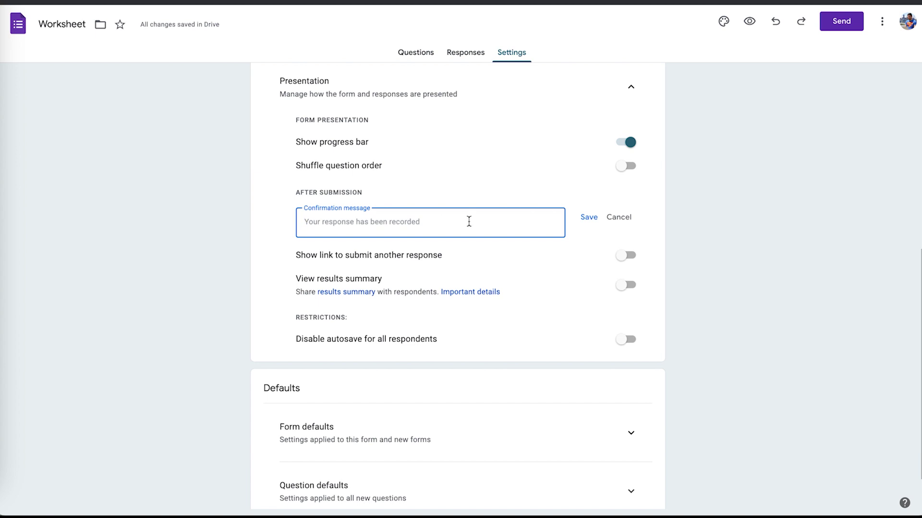
{"action": "left_click", "coordinate": [618, 217]}
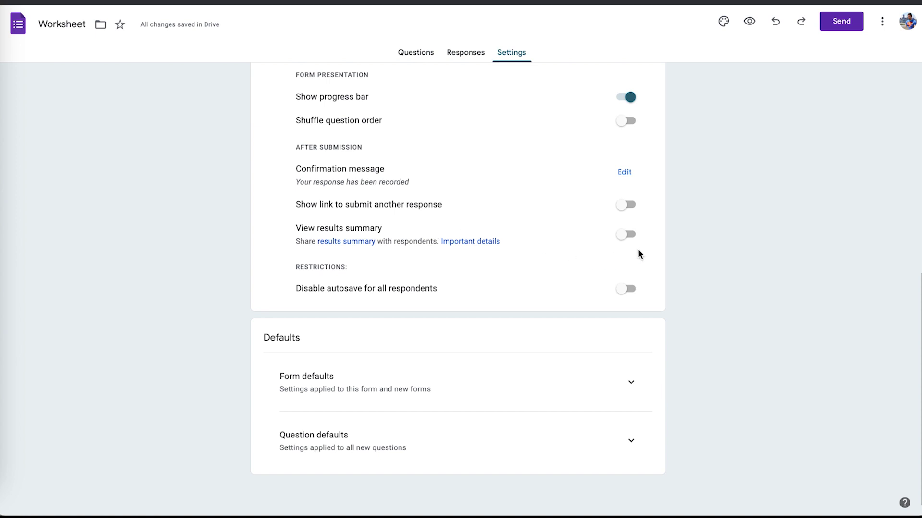
Keep View results summary off and expand Form defaults to check Verified email collection.
{"action": "left_click", "coordinate": [630, 238]}
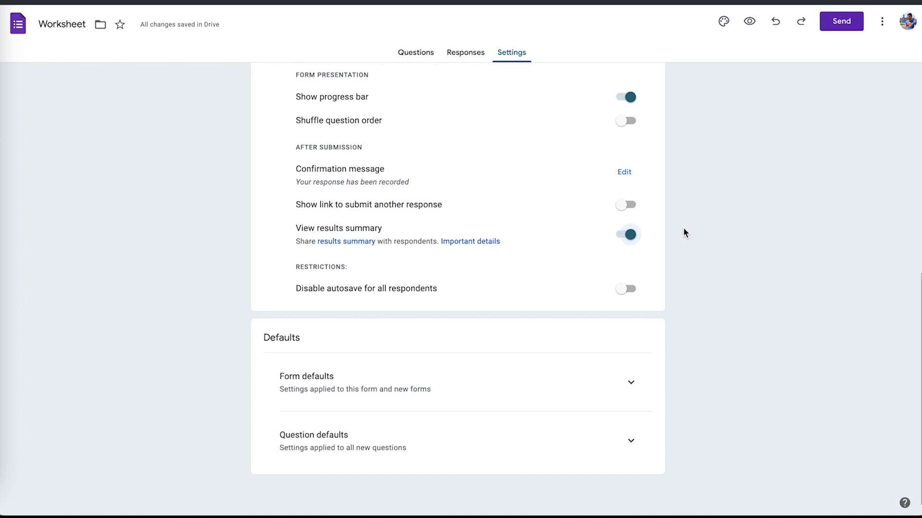
{"action": "left_click", "coordinate": [623, 235]}
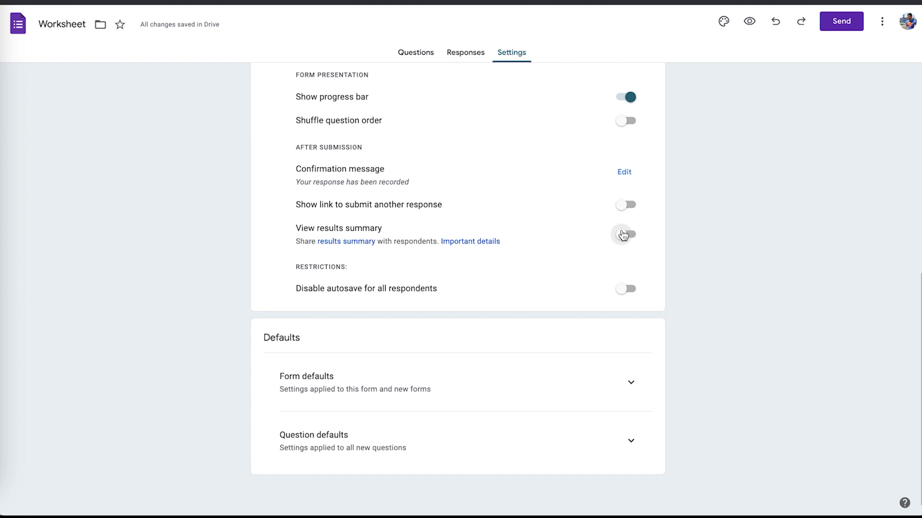
{"action": "scroll", "coordinate": [679, 274], "scroll_direction": "down", "scroll_amount": 1}
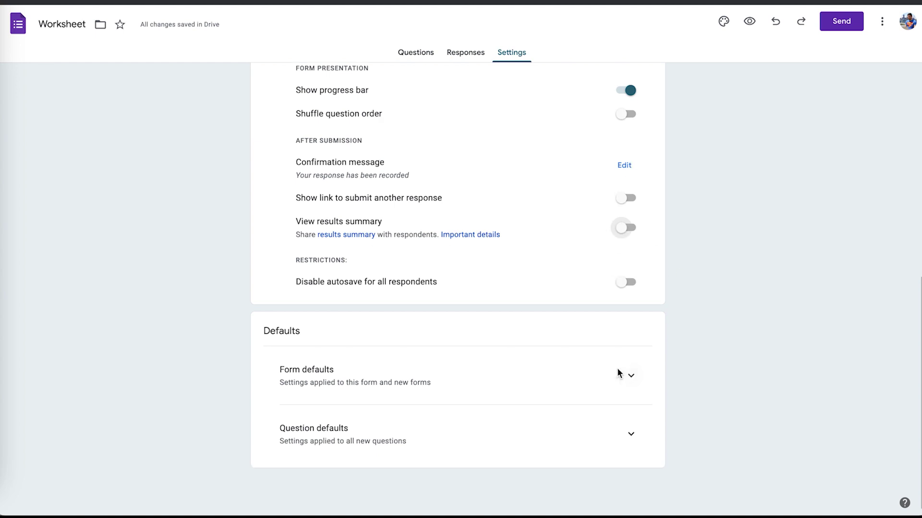
{"action": "left_click", "coordinate": [629, 376]}
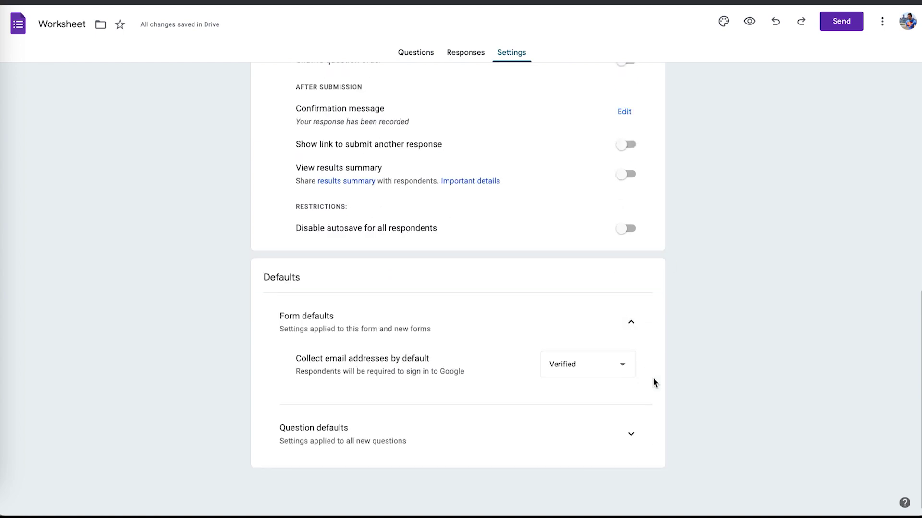
{"action": "left_click", "coordinate": [638, 435]}
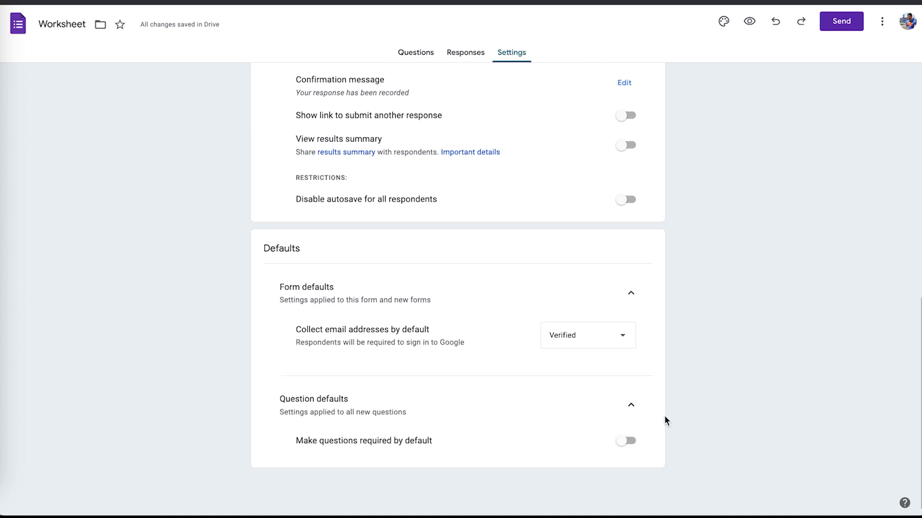
{"action": "left_click", "coordinate": [629, 408]}
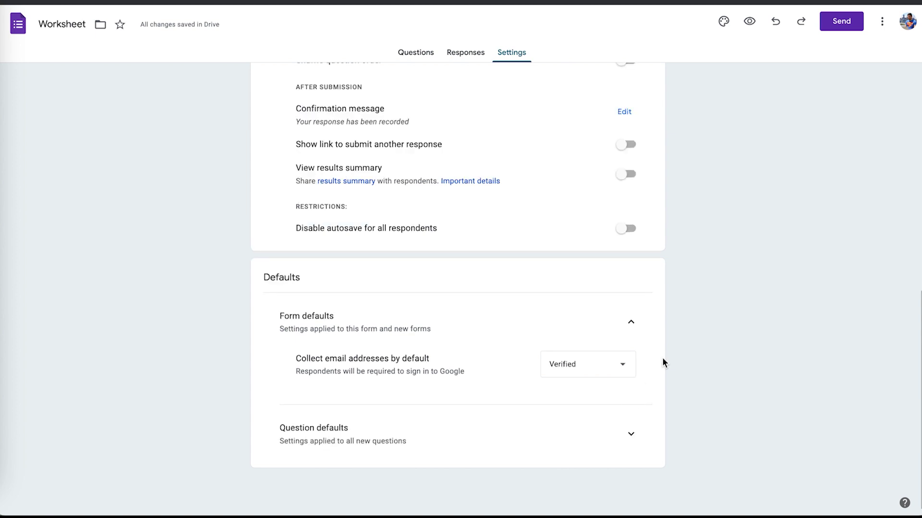
{"action": "scroll", "coordinate": [663, 362], "scroll_direction": "up", "scroll_amount": 10}
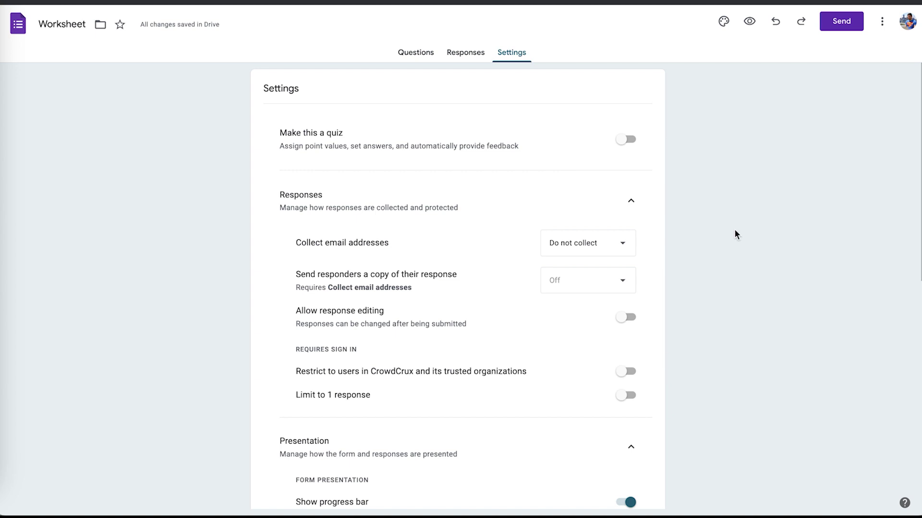
Show the form's embed HTML code, sized 640 × 1102 px, in the Send form dialog.
{"action": "left_click", "coordinate": [844, 25]}
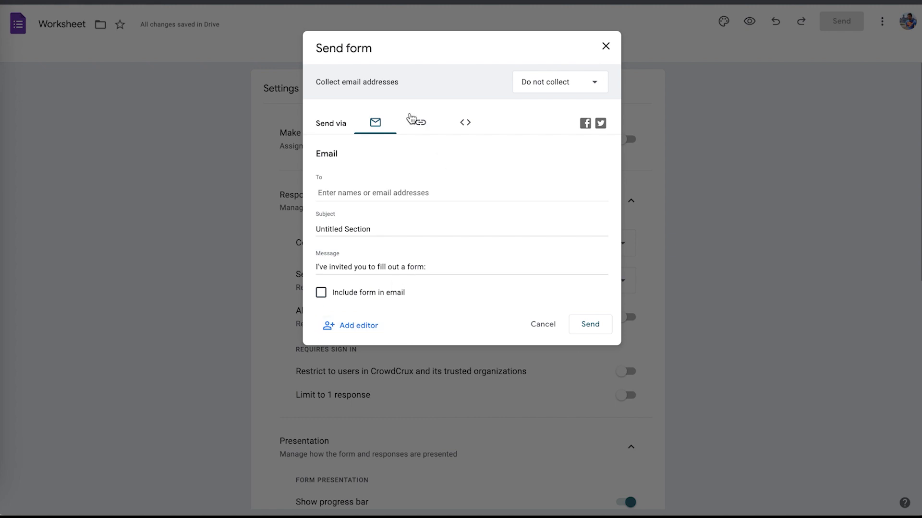
{"action": "left_click", "coordinate": [474, 133]}
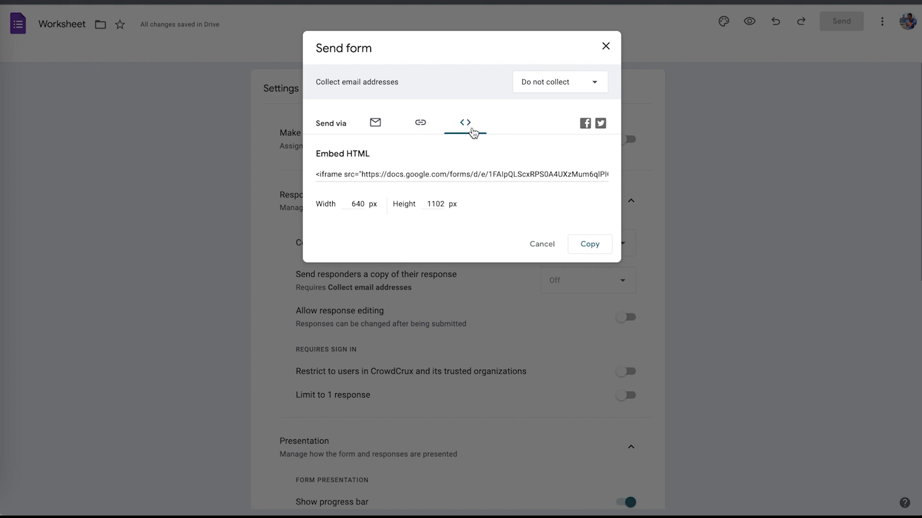
Copy the shortened forms.gle form link and open a new Chrome Incognito window.
{"action": "left_click", "coordinate": [421, 125]}
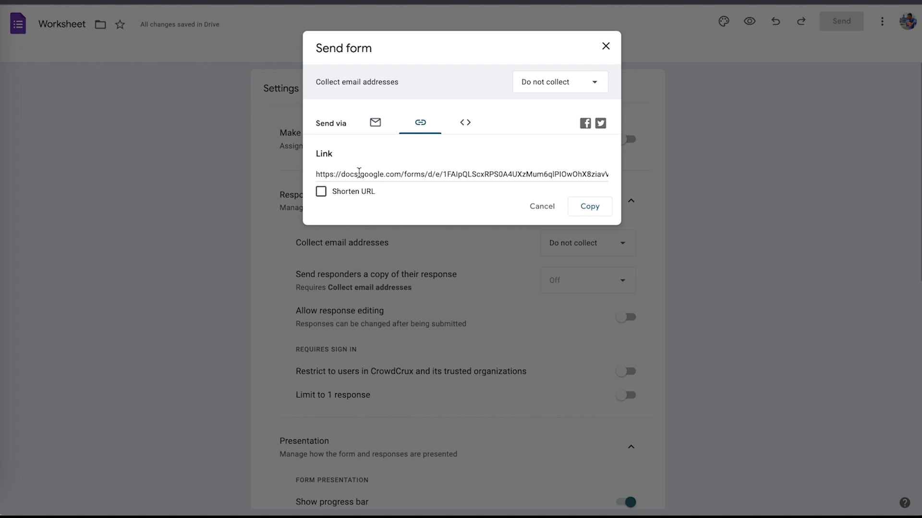
{"action": "left_click", "coordinate": [323, 196]}
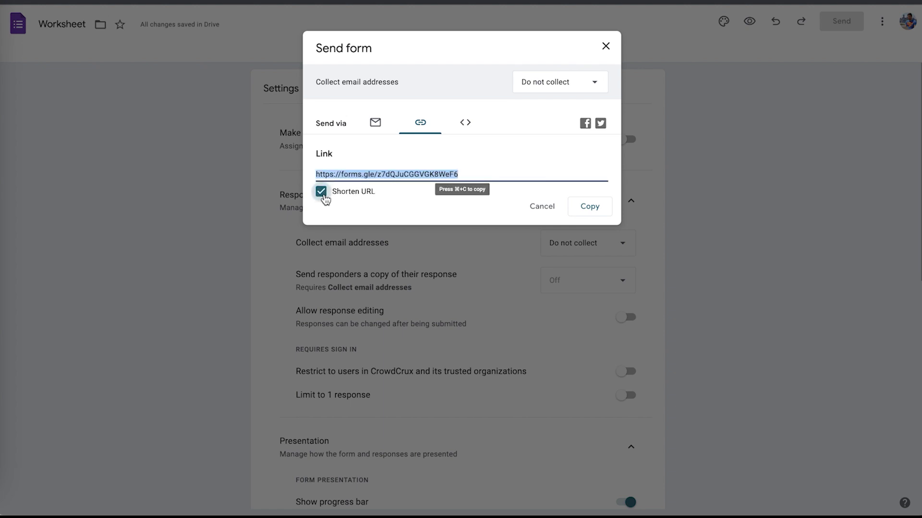
{"action": "key", "text": "super+c"}
{"action": "key", "text": "super+shift+n"}
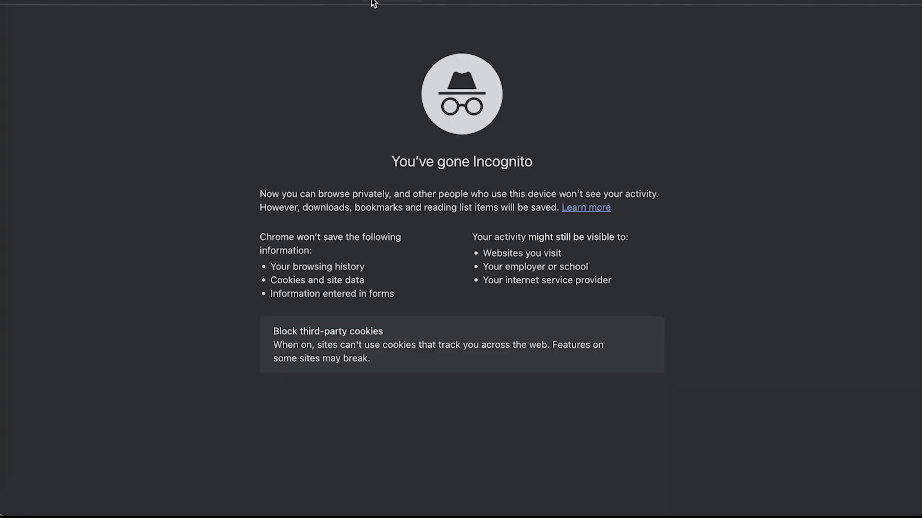
Load the live form from the copied link in the Incognito window.
{"action": "key", "text": "super+v"}
{"action": "key", "text": "Return"}
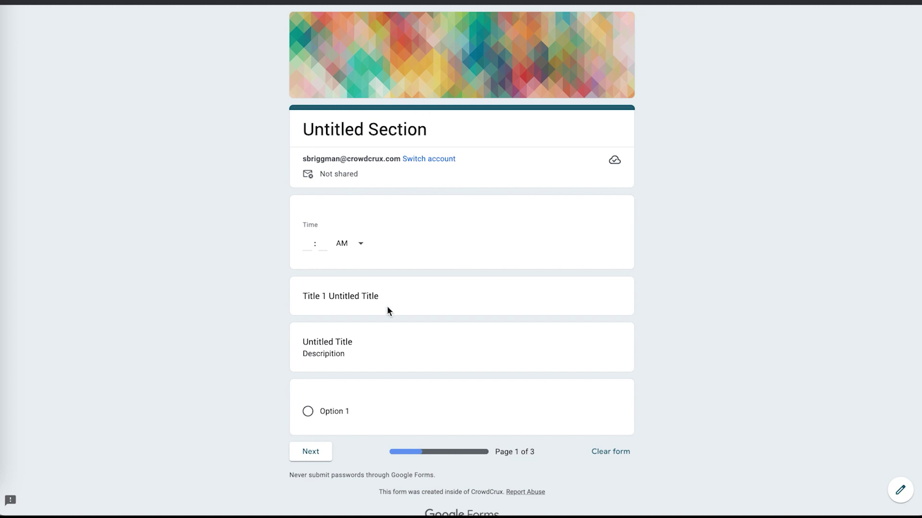
{"action": "scroll", "coordinate": [386, 306], "scroll_direction": "down", "scroll_amount": 1}
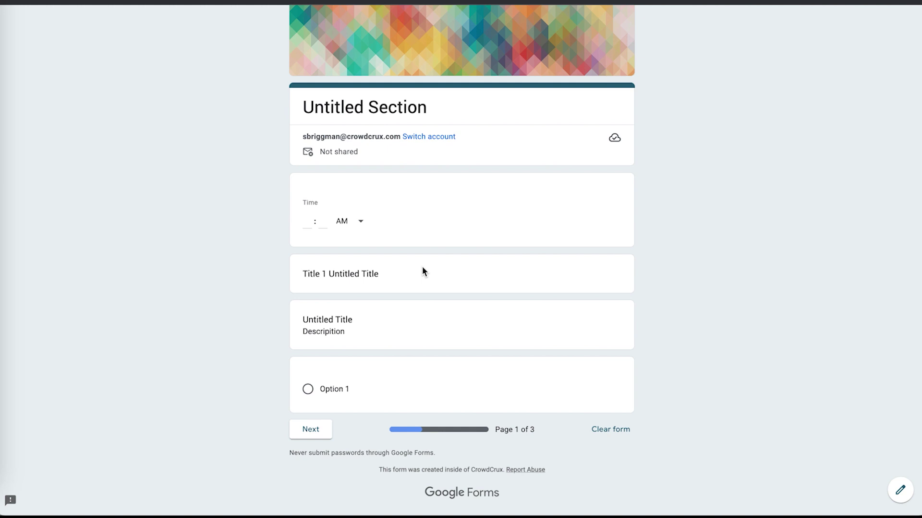
Answer page 1 with time 02:22 and Option 1, then continue to page 2.
{"action": "left_click", "coordinate": [307, 220]}
{"action": "type", "text": "2"}
{"action": "left_click", "coordinate": [323, 222]}
{"action": "type", "text": "22"}
{"action": "left_click", "coordinate": [317, 391]}
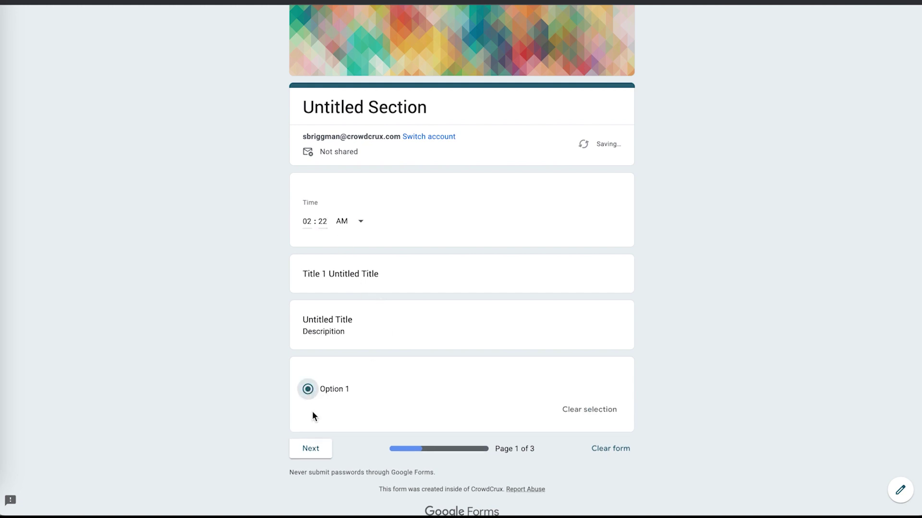
{"action": "left_click", "coordinate": [314, 451]}
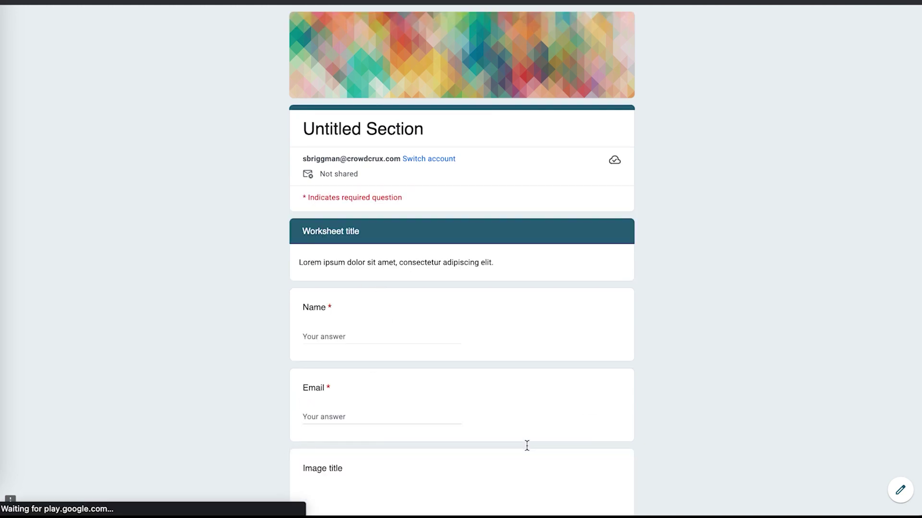
Fill in the Name question with placeholder text and the Email question with a Gmail address.
{"action": "scroll", "coordinate": [431, 264], "scroll_direction": "down", "scroll_amount": 3}
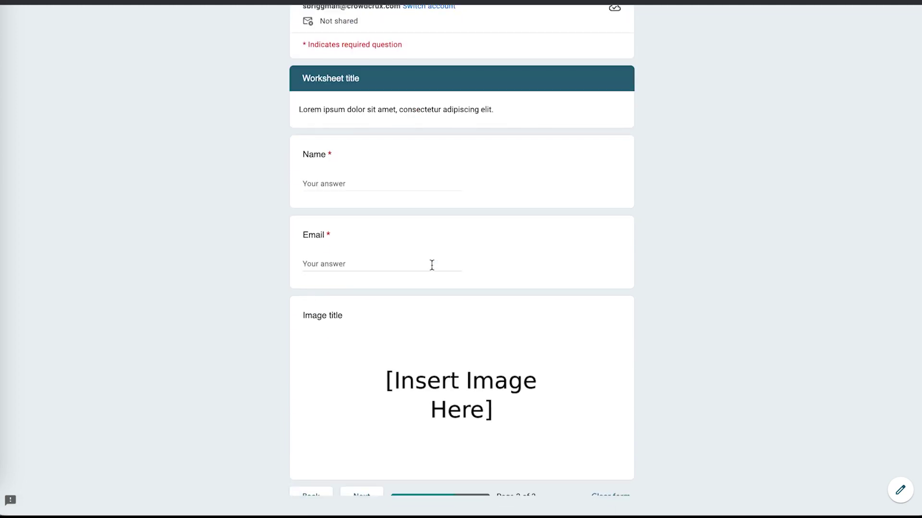
{"action": "scroll", "coordinate": [430, 258], "scroll_direction": "down", "scroll_amount": 2}
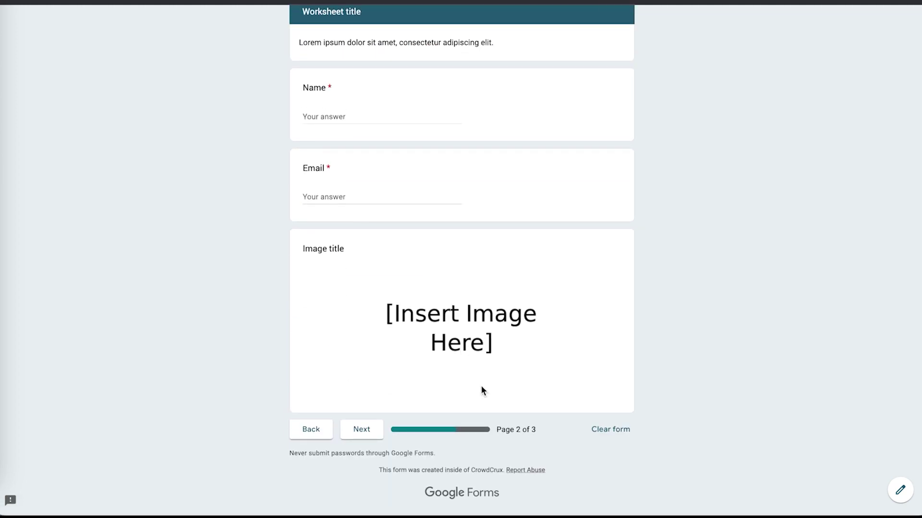
{"action": "scroll", "coordinate": [549, 434], "scroll_direction": "up", "scroll_amount": 5}
{"action": "left_click", "coordinate": [350, 335]}
{"action": "type", "text": "asdfasdf"}
{"action": "left_click", "coordinate": [348, 409]}
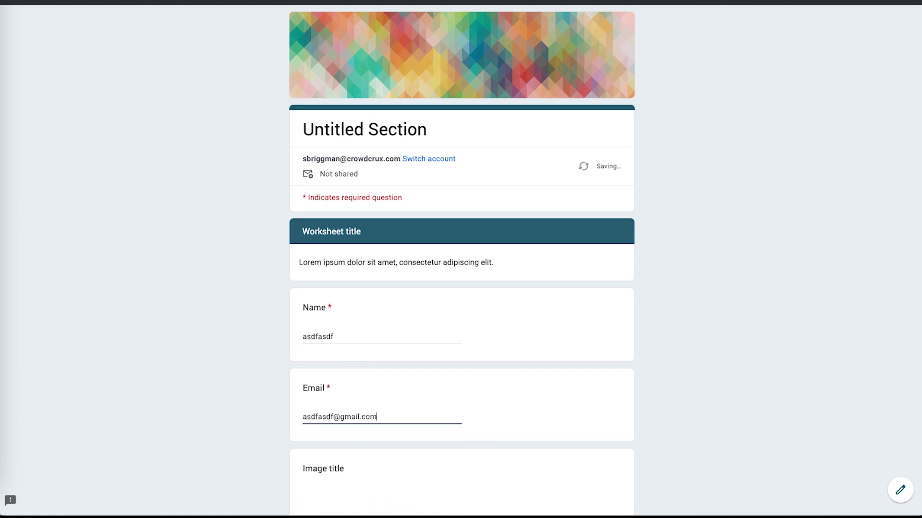
Replace the start of the email answer with a name and delete the extra letters.
{"action": "scroll", "coordinate": [339, 354], "scroll_direction": "down", "scroll_amount": 2}
{"action": "left_click_drag", "start_coordinate": [325, 336], "coordinate": [302, 336]}
{"action": "type", "text": "Johnny"}
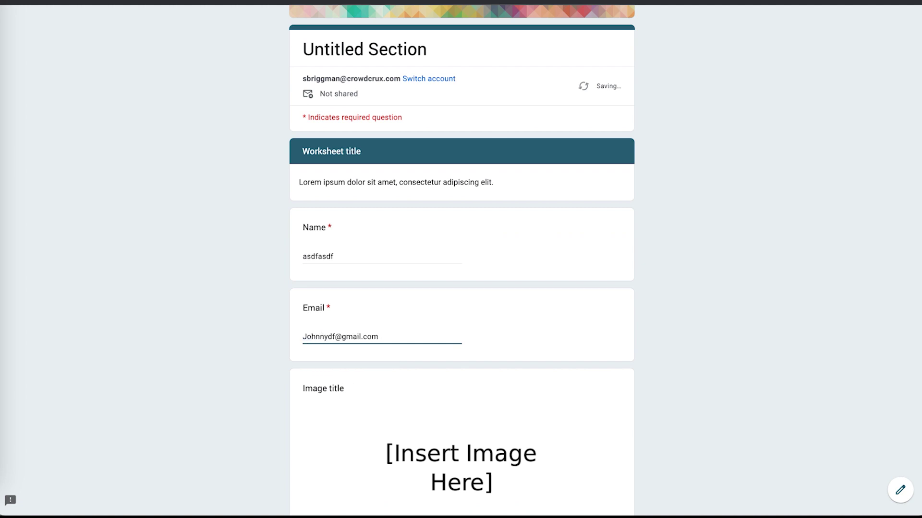
{"action": "type", "text": "Appleeed"}
{"action": "scroll", "coordinate": [408, 301], "scroll_direction": "down", "scroll_amount": 2}
{"action": "key", "text": "Delete"}
{"action": "key", "text": "BackSpace"}
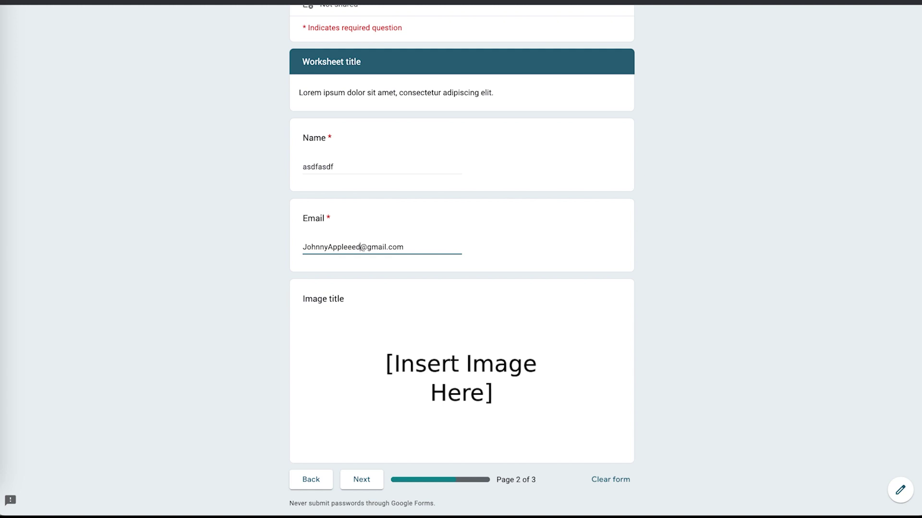
{"action": "left_click", "coordinate": [356, 247]}
{"action": "key", "text": "BackSpace"}
{"action": "key", "text": "BackSpace"}
{"action": "scroll", "coordinate": [243, 387], "scroll_direction": "down", "scroll_amount": 1}
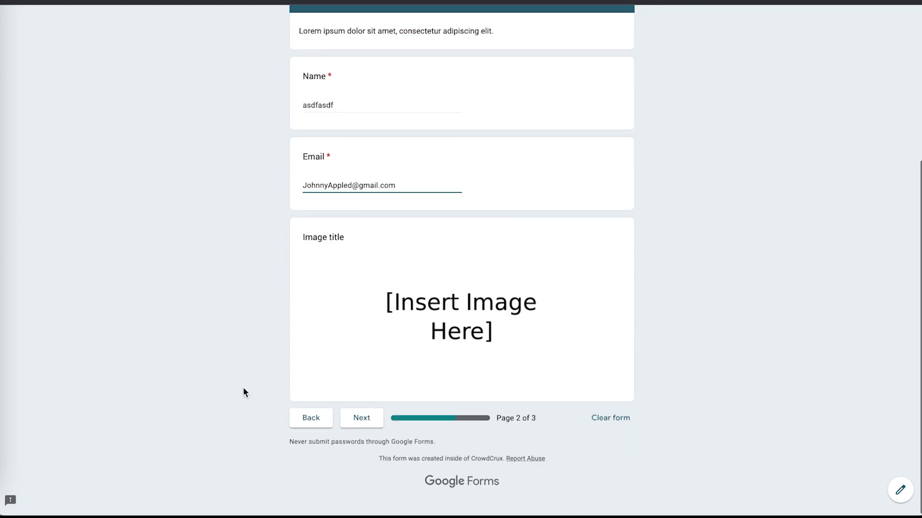
Move to page 3 and choose Option 2 for the first question.
{"action": "left_click", "coordinate": [376, 430]}
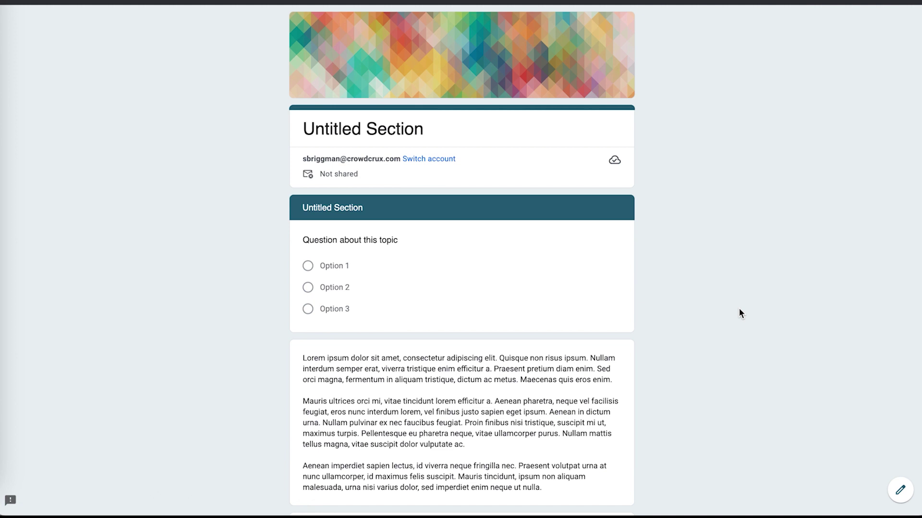
{"action": "scroll", "coordinate": [739, 312], "scroll_direction": "down", "scroll_amount": 3}
{"action": "left_click", "coordinate": [308, 152]}
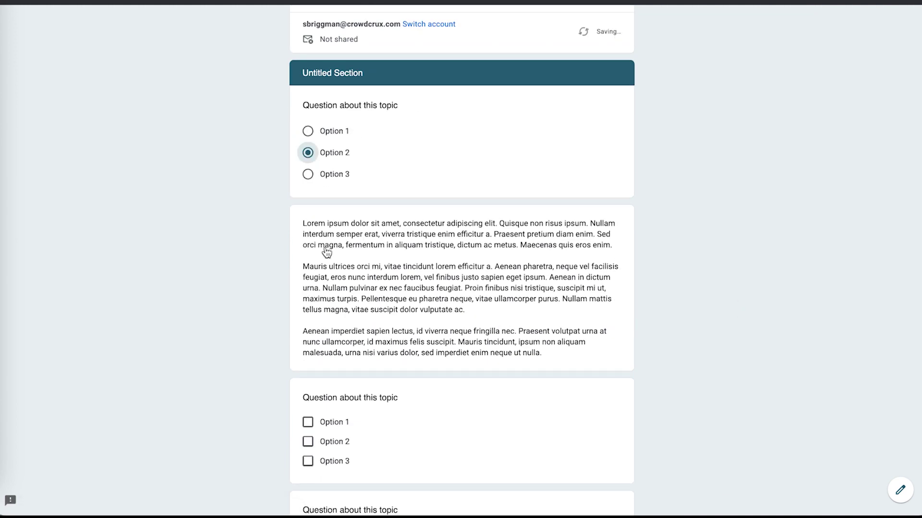
{"action": "scroll", "coordinate": [403, 240], "scroll_direction": "down", "scroll_amount": 1}
{"action": "scroll", "coordinate": [447, 215], "scroll_direction": "down", "scroll_amount": 2}
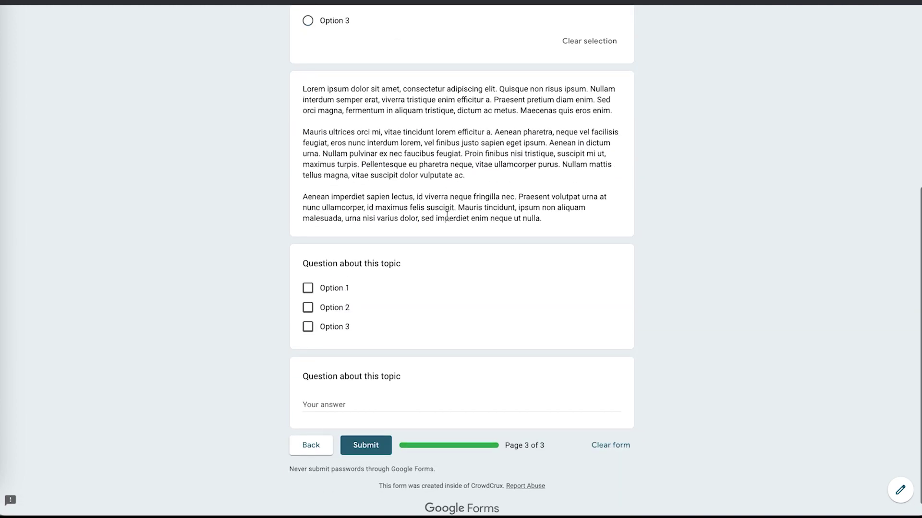
Tick Options 2 and 3, answer 'asdf' in the short text question, and submit.
{"action": "left_click", "coordinate": [307, 307]}
{"action": "left_click", "coordinate": [307, 331]}
{"action": "left_click", "coordinate": [319, 405]}
{"action": "type", "text": "asdf"}
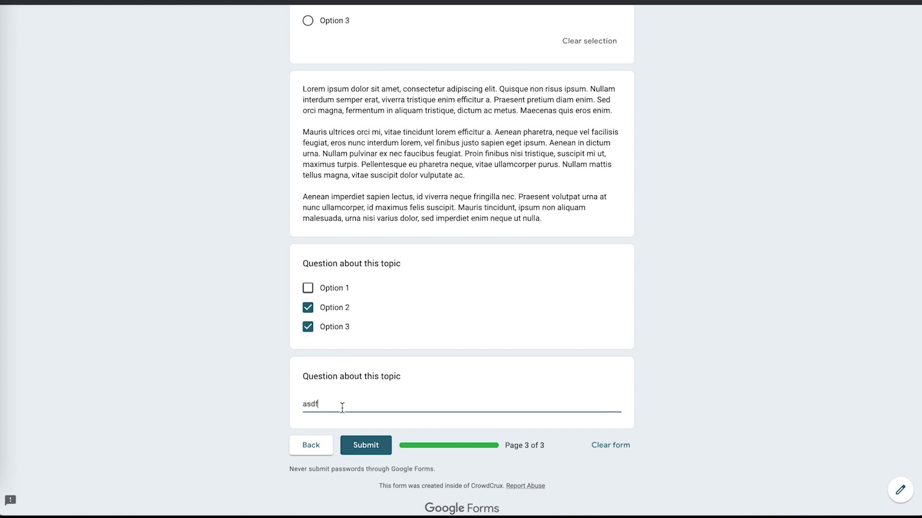
{"action": "scroll", "coordinate": [485, 370], "scroll_direction": "up", "scroll_amount": 6}
{"action": "scroll", "coordinate": [484, 370], "scroll_direction": "down", "scroll_amount": 7}
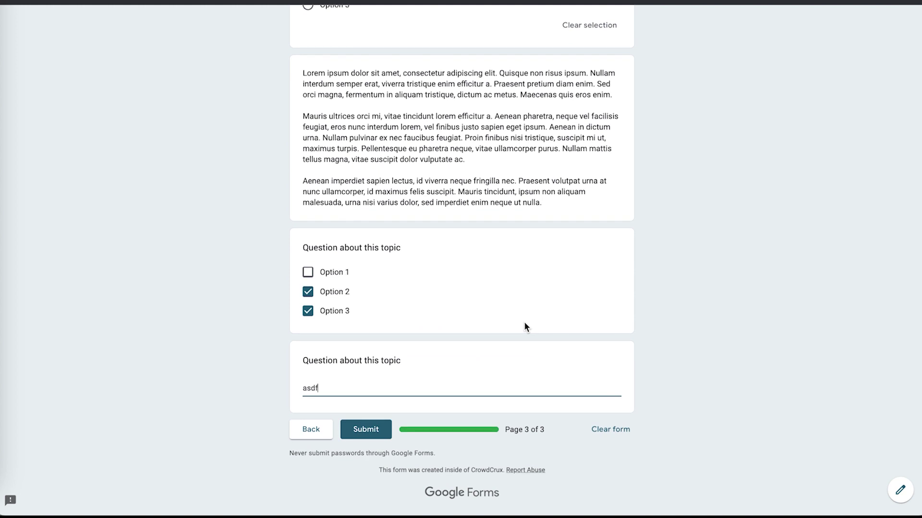
{"action": "left_click", "coordinate": [370, 432]}
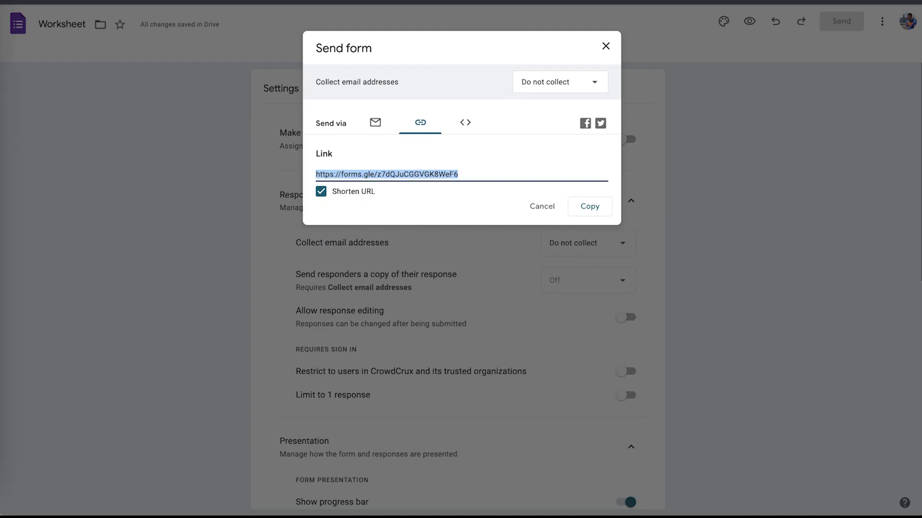
Close the Send form dialog and review the Responses summary for the test response.
{"action": "left_click", "coordinate": [604, 47]}
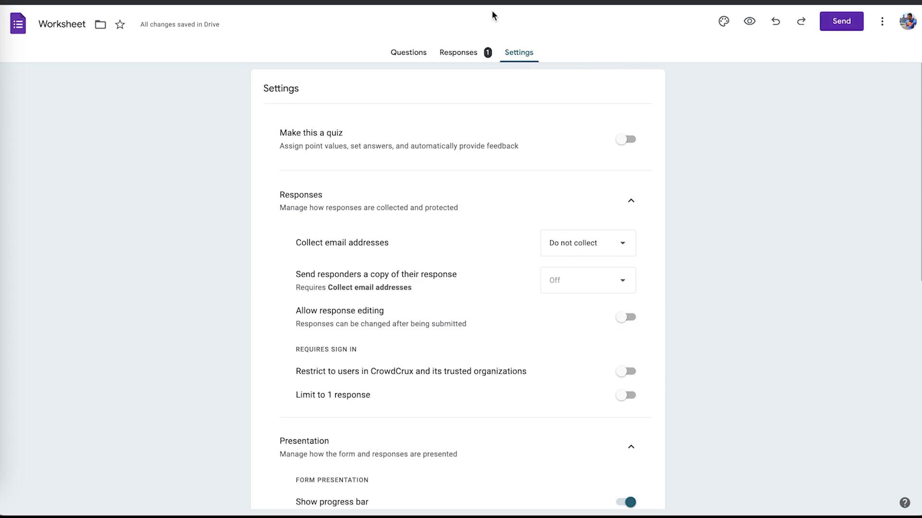
{"action": "left_click", "coordinate": [448, 55]}
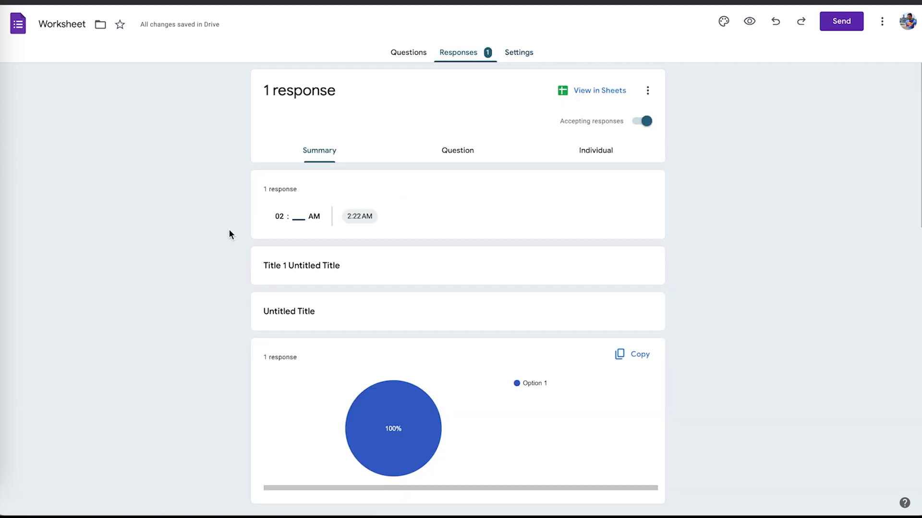
{"action": "scroll", "coordinate": [228, 230], "scroll_direction": "down", "scroll_amount": 15}
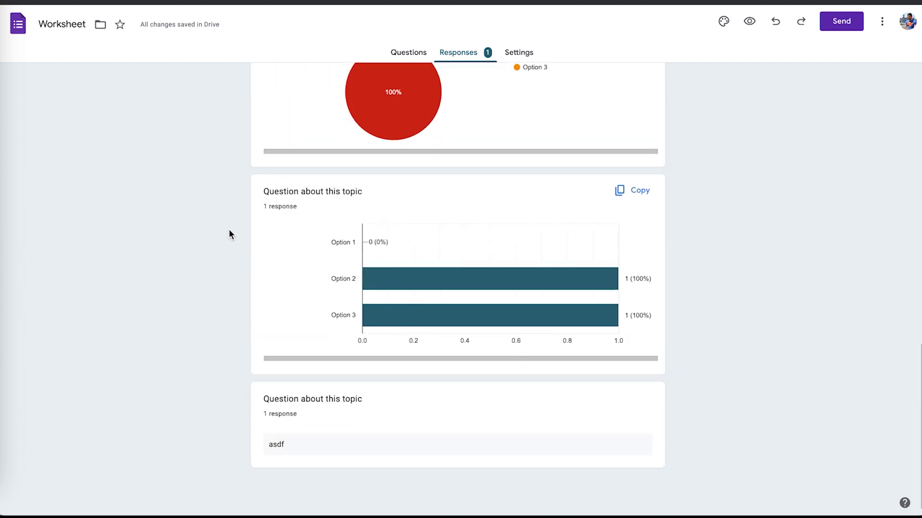
{"action": "scroll", "coordinate": [229, 230], "scroll_direction": "up", "scroll_amount": 8}
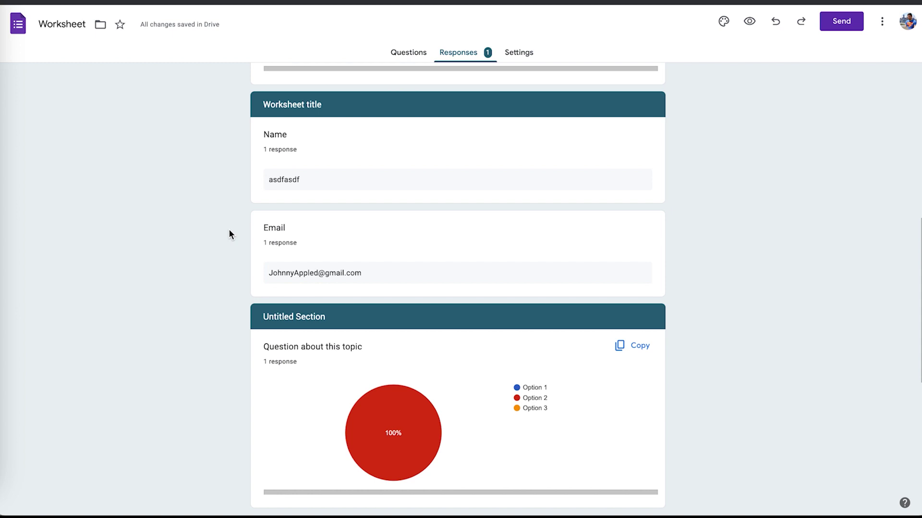
{"action": "scroll", "coordinate": [228, 229], "scroll_direction": "down", "scroll_amount": 3}
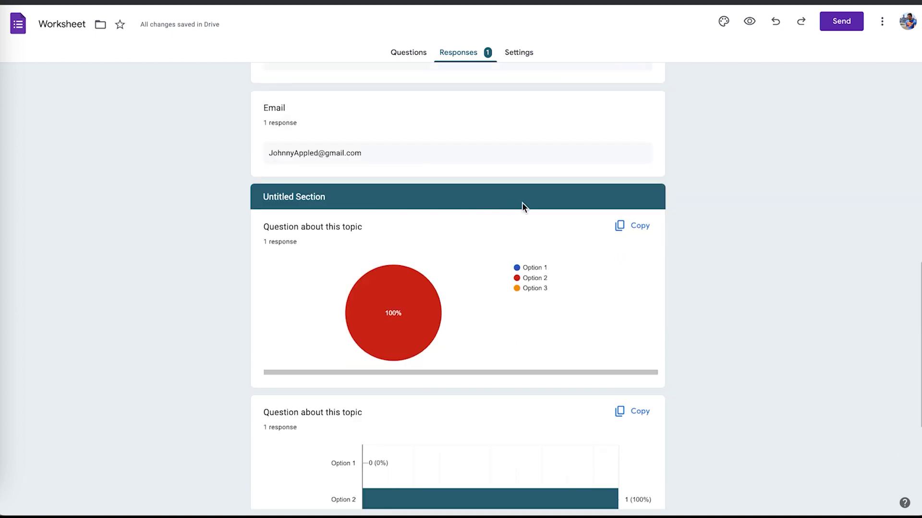
Copy the Option 2 pie chart from the response summary.
{"action": "left_click", "coordinate": [630, 229]}
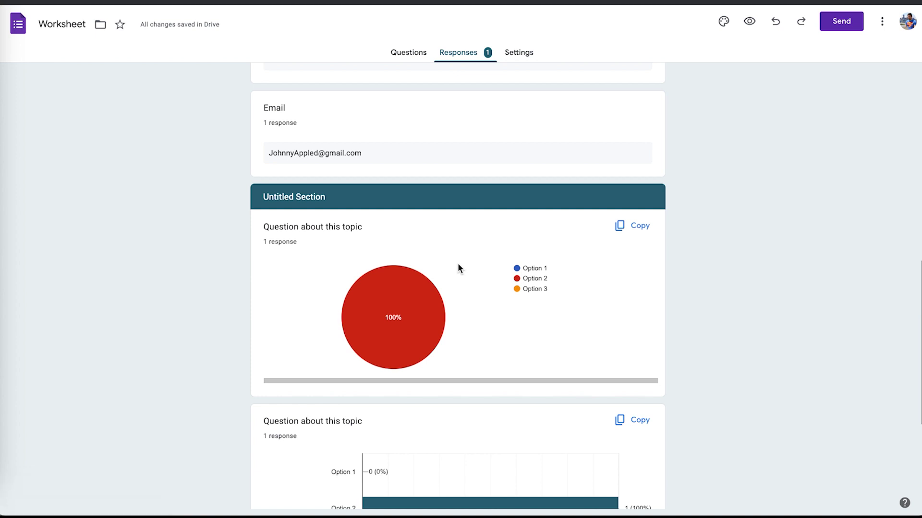
{"action": "scroll", "coordinate": [458, 264], "scroll_direction": "down", "scroll_amount": 5}
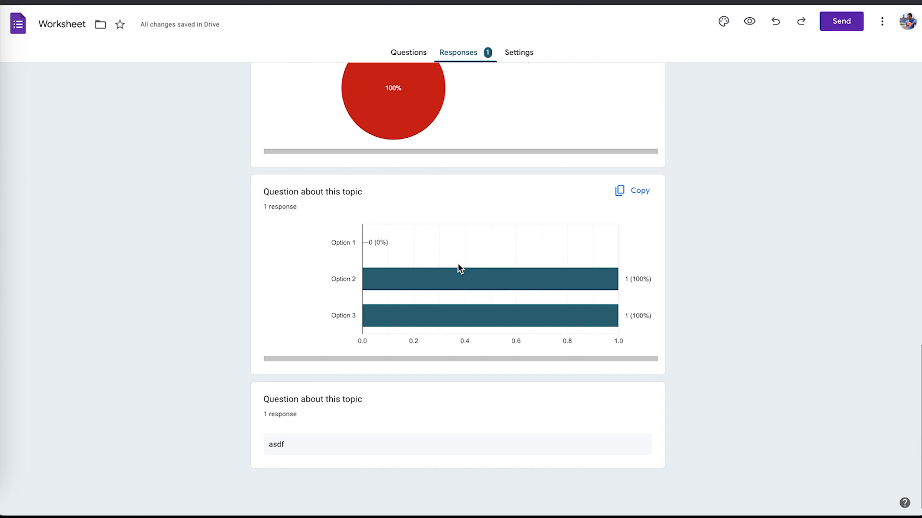
{"action": "scroll", "coordinate": [459, 268], "scroll_direction": "up", "scroll_amount": 10}
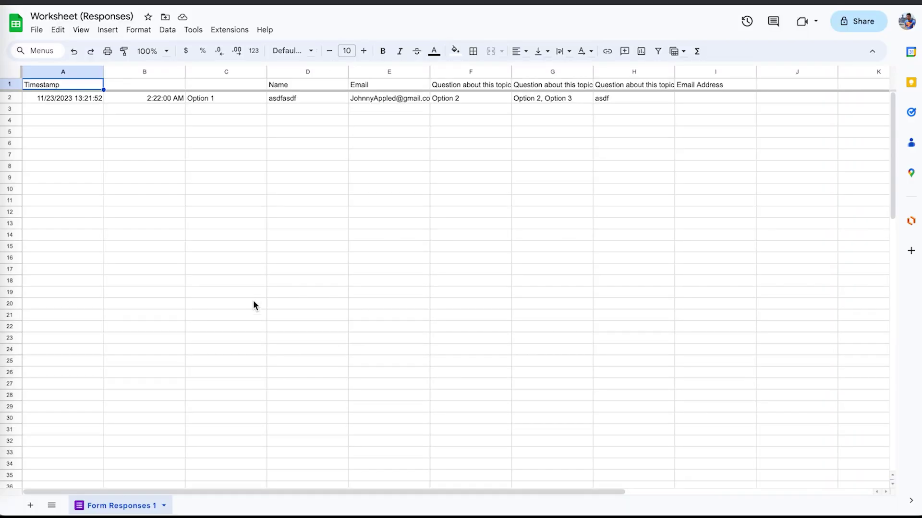
Select a cell in the Form Responses 1 sheet to check the single test-response row.
{"action": "left_click", "coordinate": [186, 148]}
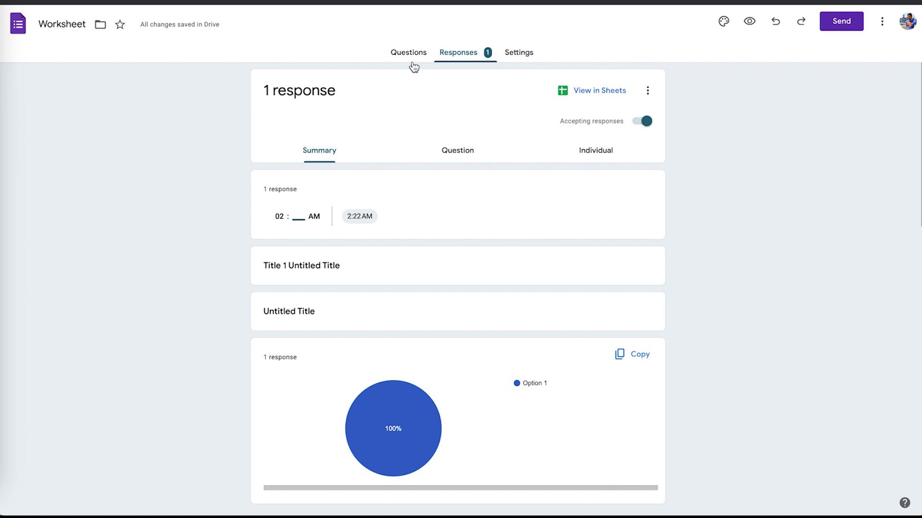
Go back to the Worksheet form's questions, starting at Section 1 of 3.
{"action": "left_click", "coordinate": [404, 53]}
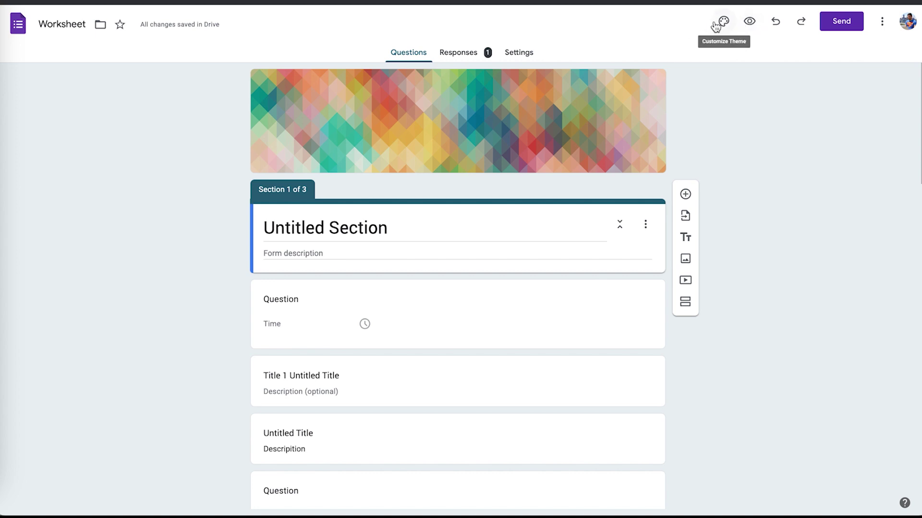
Set the header, question and body text fonts to Times New Roman in the theme settings.
{"action": "left_click", "coordinate": [720, 24]}
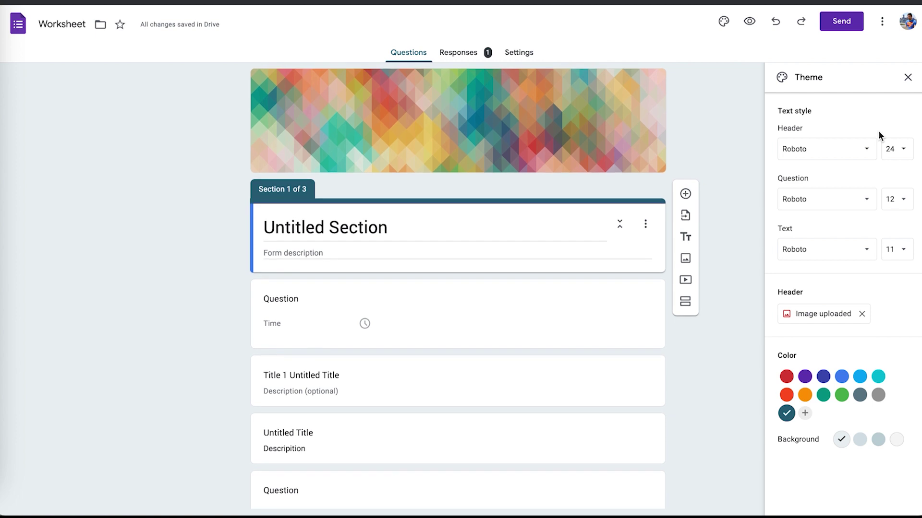
{"action": "left_click", "coordinate": [838, 152]}
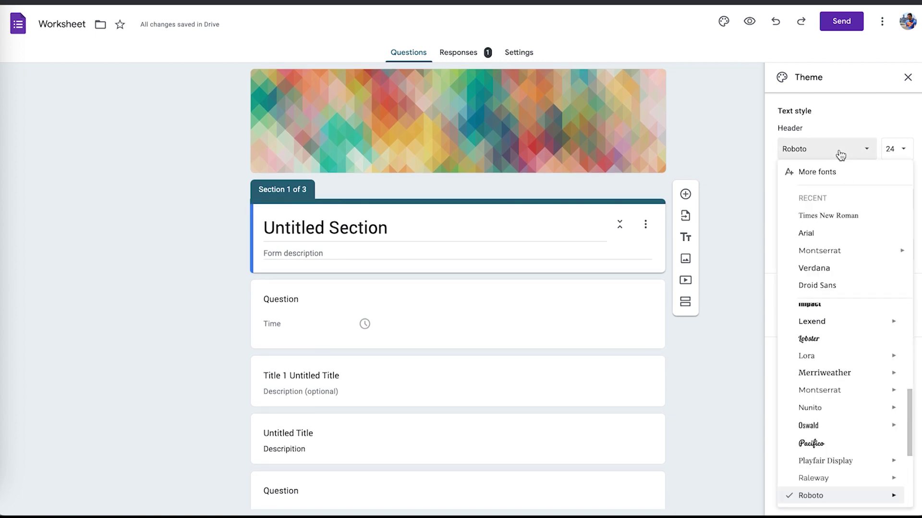
{"action": "left_click", "coordinate": [827, 216]}
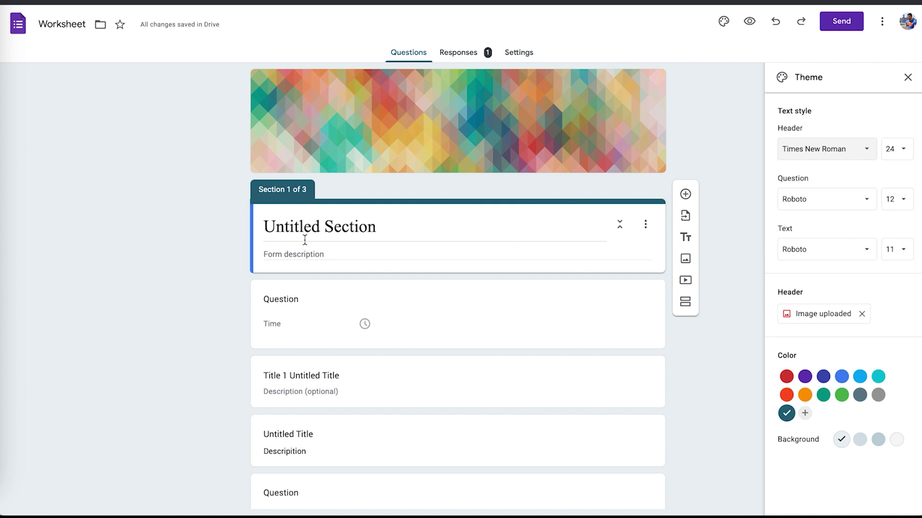
{"action": "left_click", "coordinate": [813, 205]}
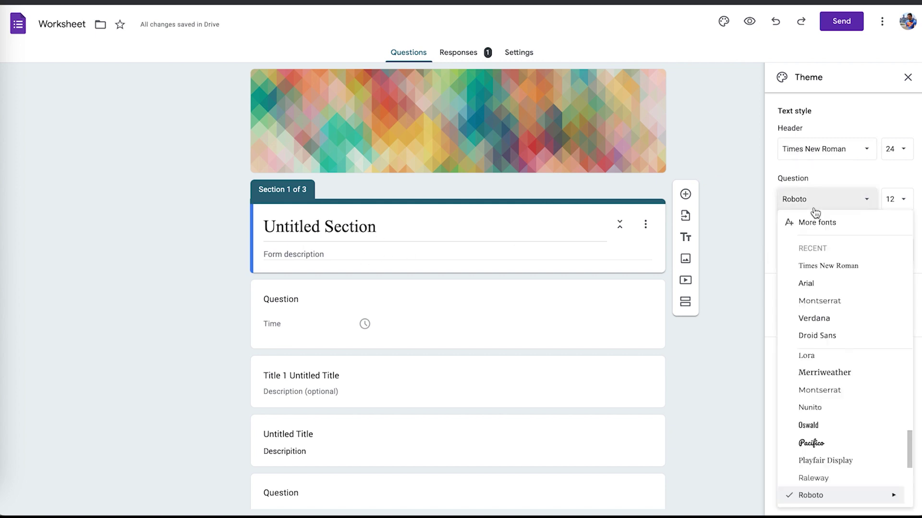
{"action": "left_click", "coordinate": [815, 268]}
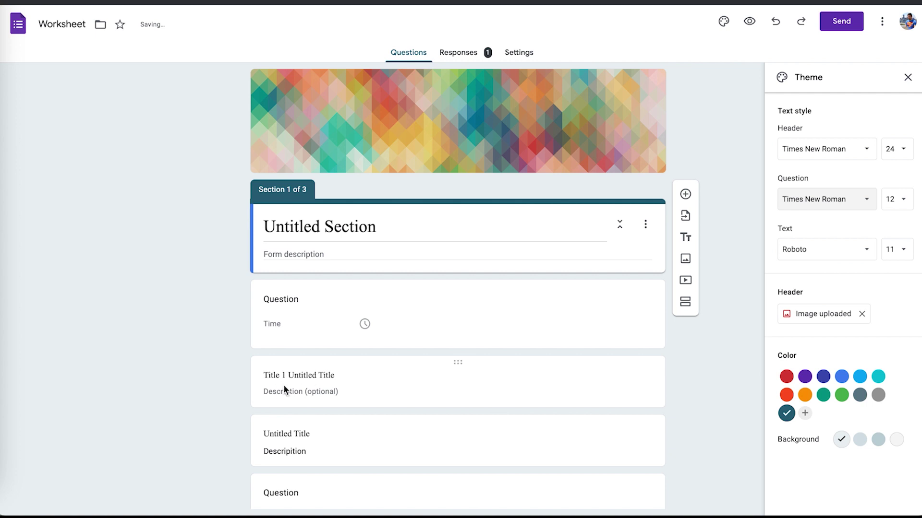
{"action": "left_click", "coordinate": [825, 245]}
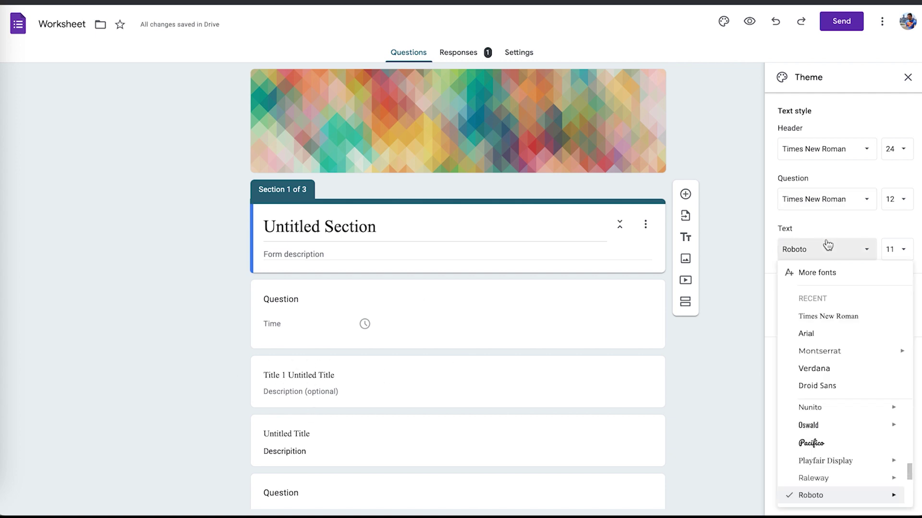
{"action": "left_click", "coordinate": [827, 315]}
Set body text size 12, question size 15, keep header 24, and open header image selection.
{"action": "scroll", "coordinate": [517, 444], "scroll_direction": "down", "scroll_amount": 9}
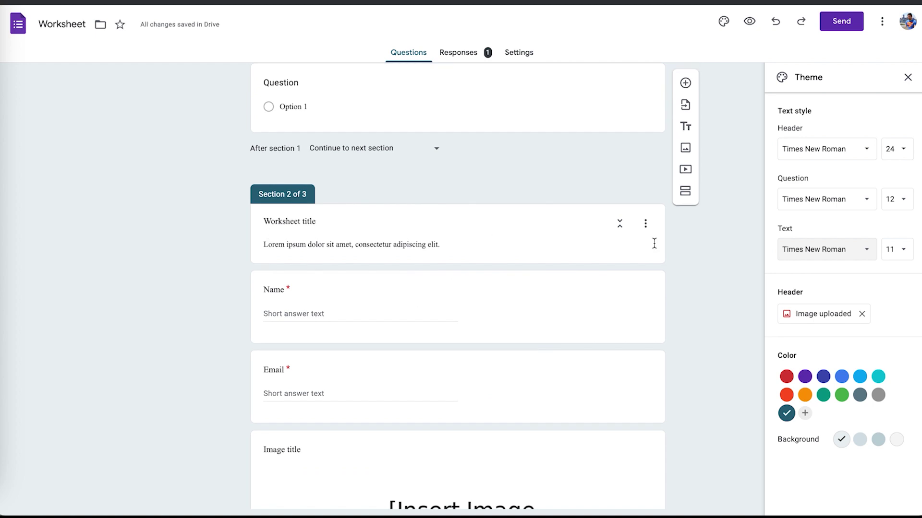
{"action": "scroll", "coordinate": [724, 248], "scroll_direction": "up", "scroll_amount": 15}
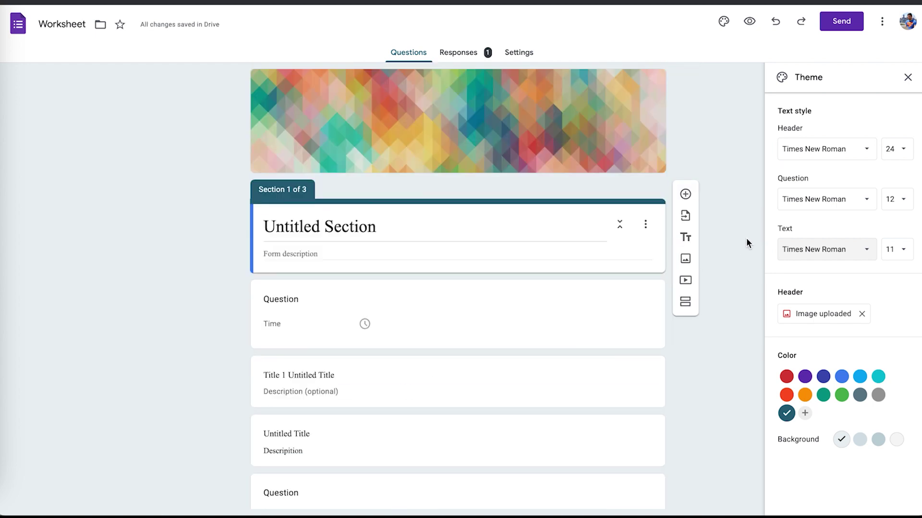
{"action": "left_click", "coordinate": [902, 252]}
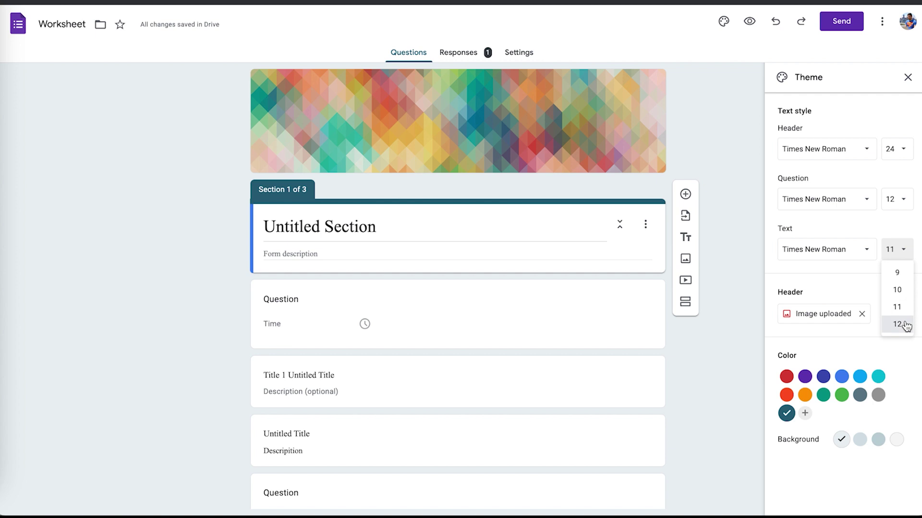
{"action": "left_click", "coordinate": [897, 324]}
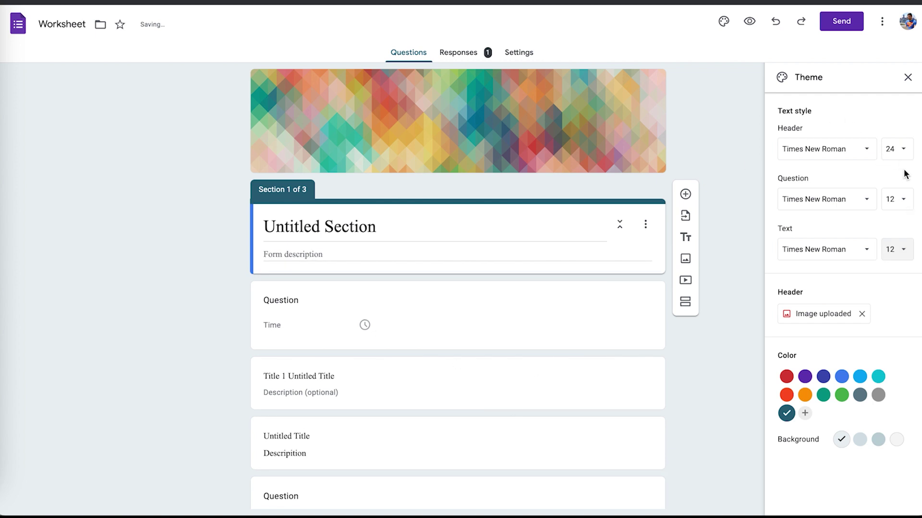
{"action": "left_click", "coordinate": [903, 198]}
{"action": "left_click", "coordinate": [903, 271]}
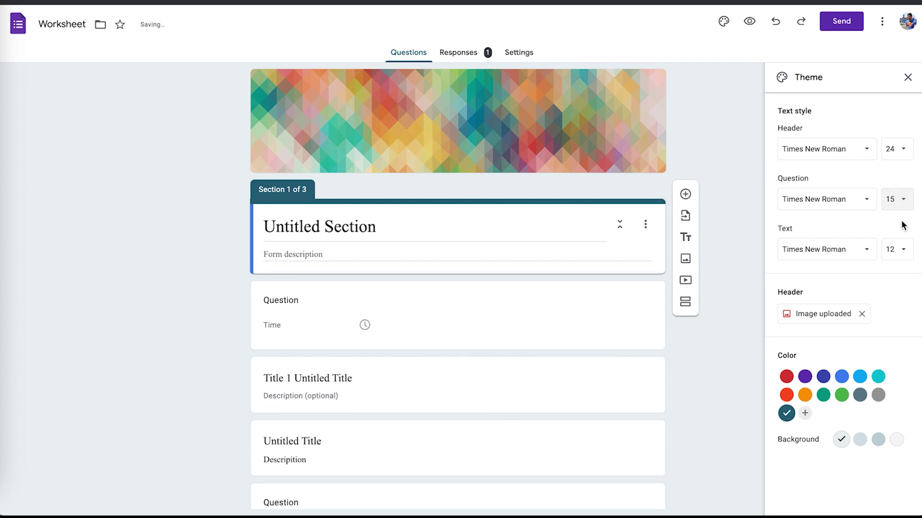
{"action": "left_click", "coordinate": [895, 150]}
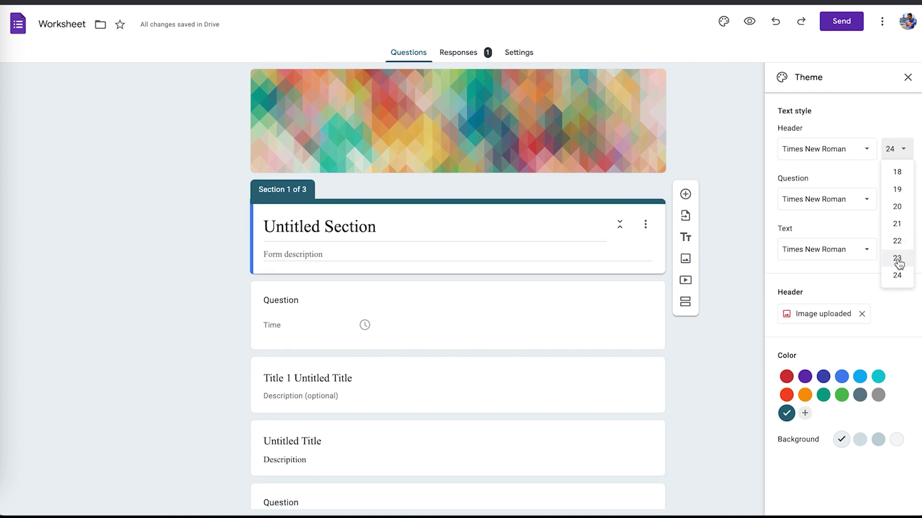
{"action": "left_click", "coordinate": [825, 248]}
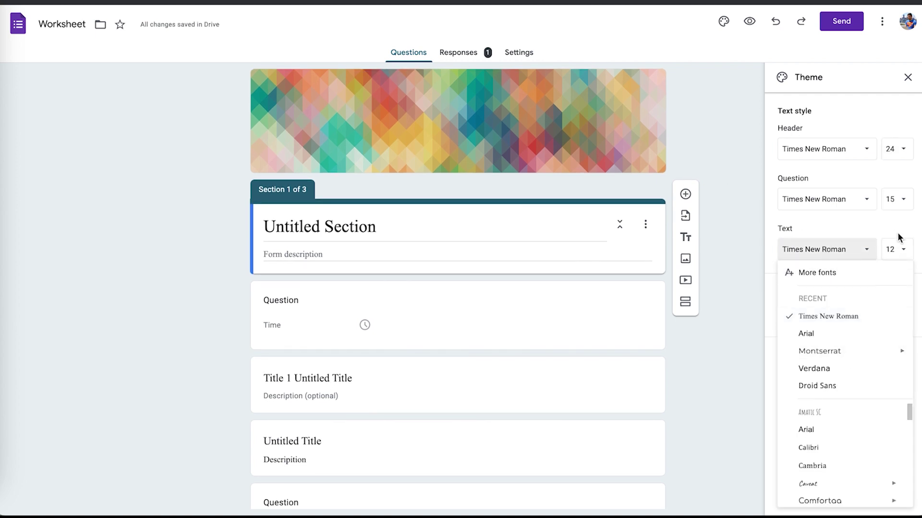
{"action": "left_click", "coordinate": [901, 249]}
{"action": "left_click", "coordinate": [854, 313]}
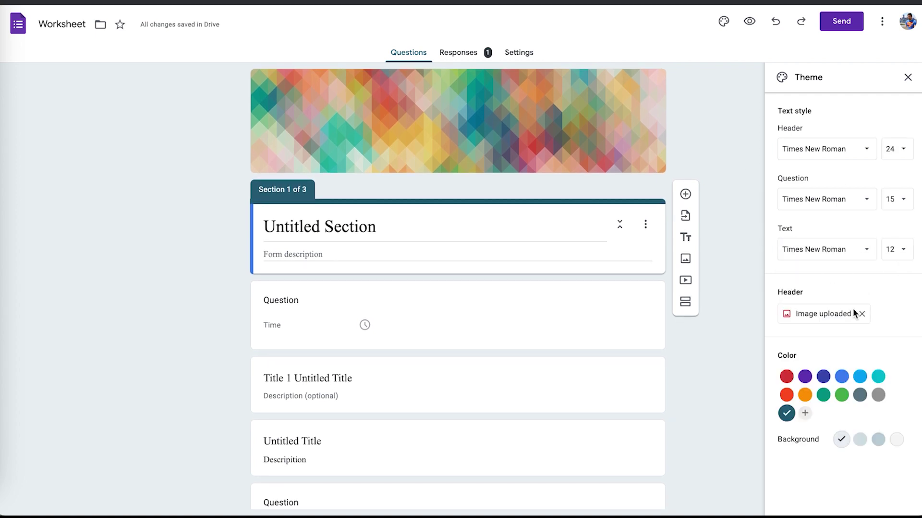
{"action": "left_click", "coordinate": [834, 315]}
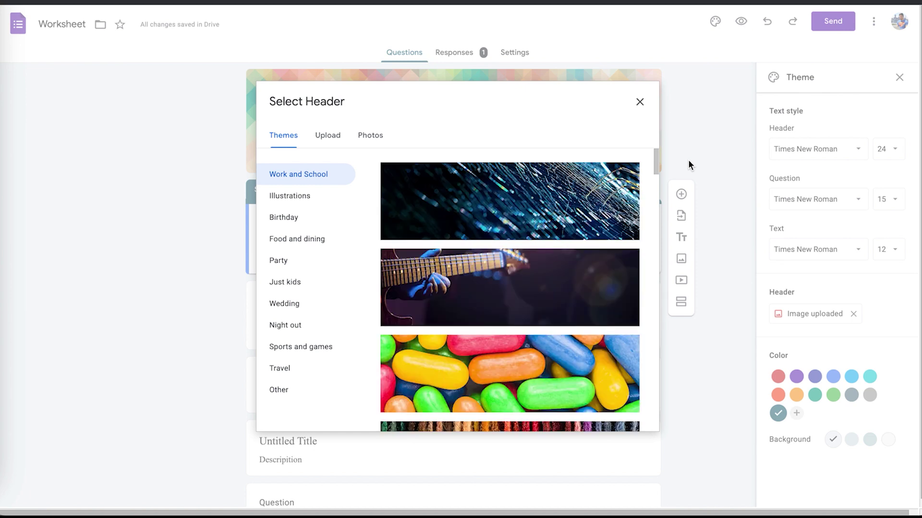
Browse the Birthday and Travel header themes, then return to Work and School.
{"action": "scroll", "coordinate": [515, 245], "scroll_direction": "down", "scroll_amount": 5}
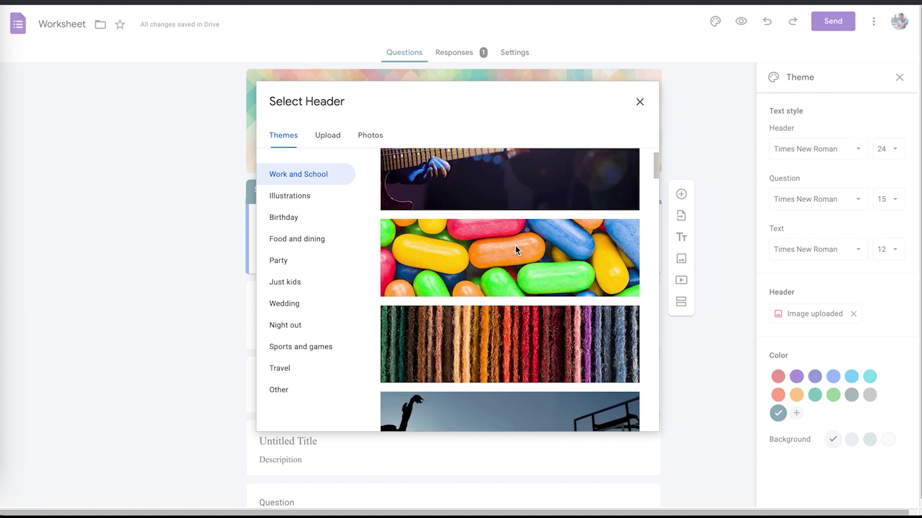
{"action": "scroll", "coordinate": [516, 250], "scroll_direction": "down", "scroll_amount": 9}
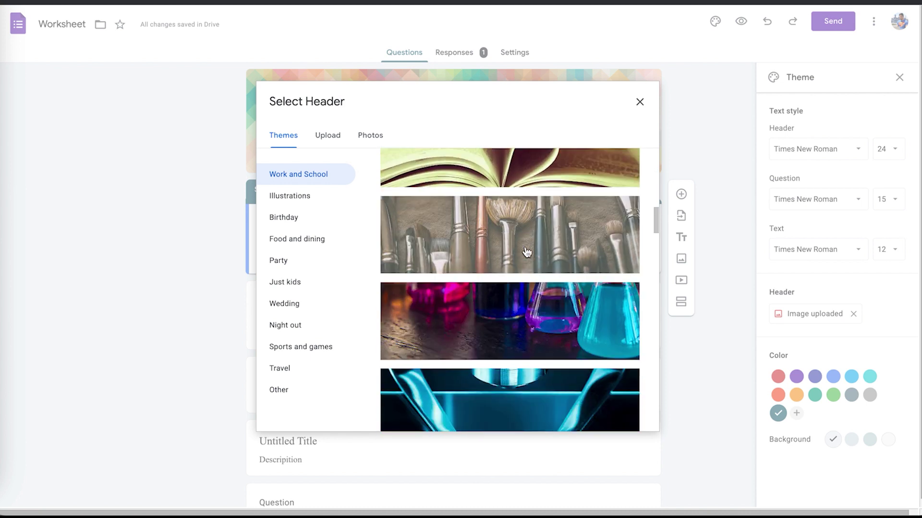
{"action": "scroll", "coordinate": [527, 252], "scroll_direction": "down", "scroll_amount": 5}
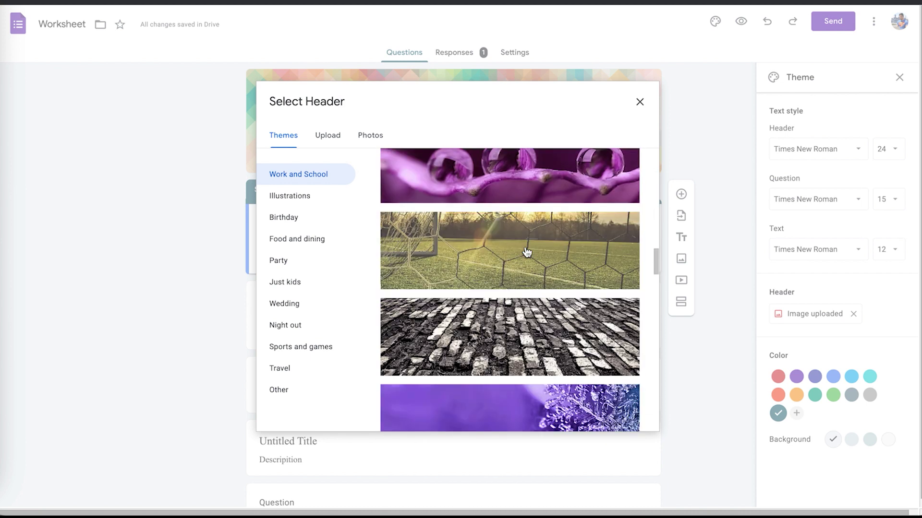
{"action": "scroll", "coordinate": [527, 252], "scroll_direction": "down", "scroll_amount": 8}
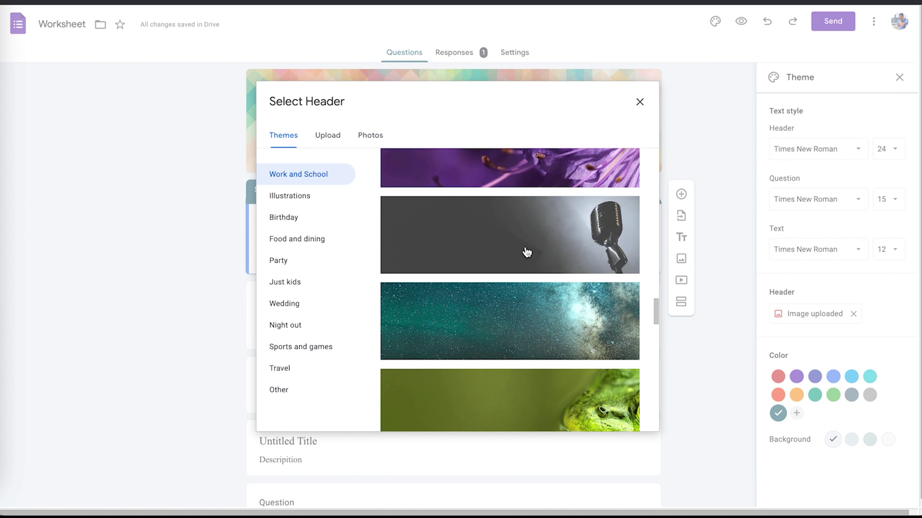
{"action": "scroll", "coordinate": [527, 252], "scroll_direction": "down", "scroll_amount": 10}
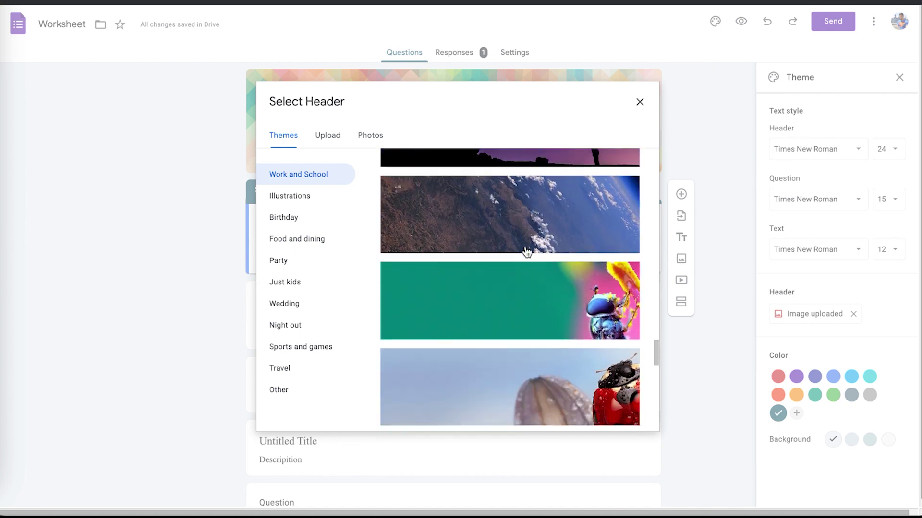
{"action": "scroll", "coordinate": [527, 252], "scroll_direction": "down", "scroll_amount": 5}
{"action": "scroll", "coordinate": [282, 238], "scroll_direction": "down", "scroll_amount": 1}
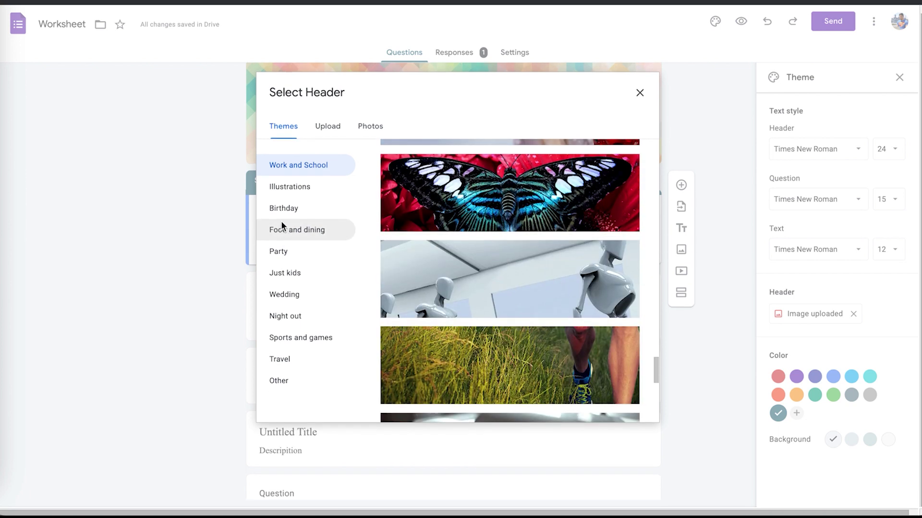
{"action": "left_click", "coordinate": [280, 214]}
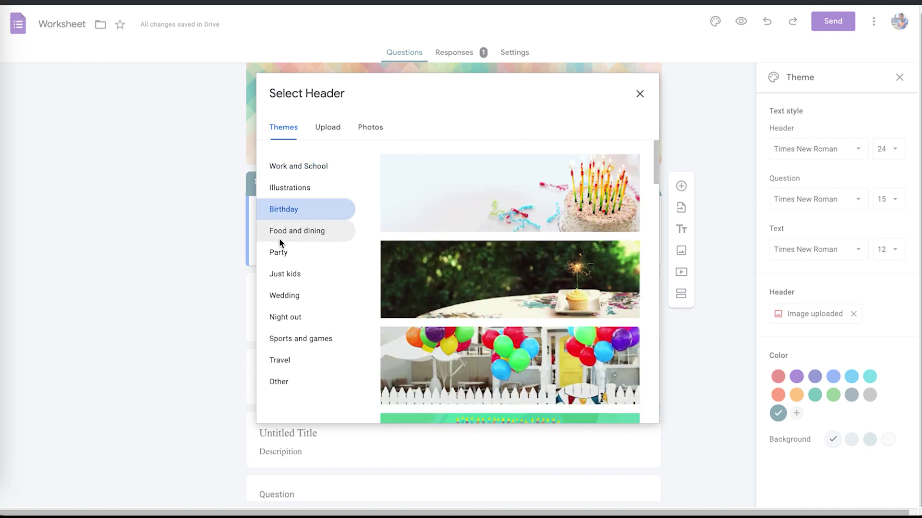
{"action": "left_click", "coordinate": [289, 362]}
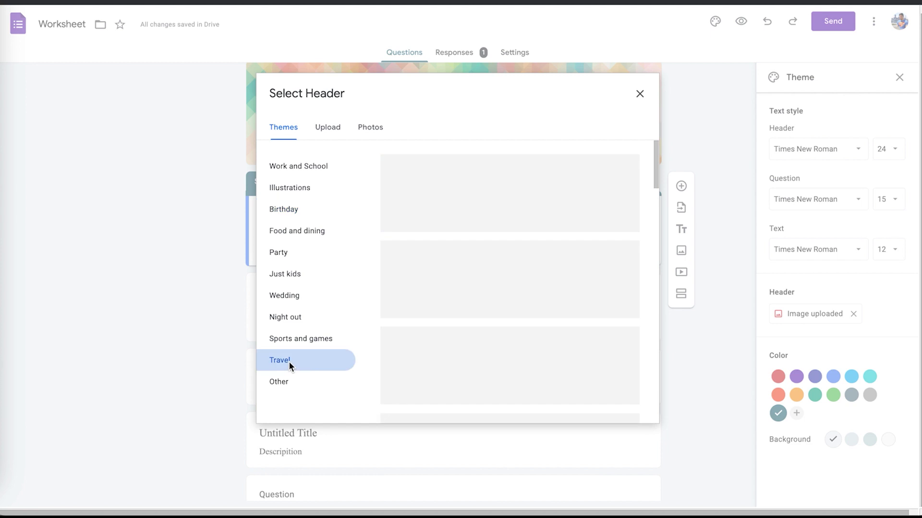
{"action": "left_click", "coordinate": [297, 165]}
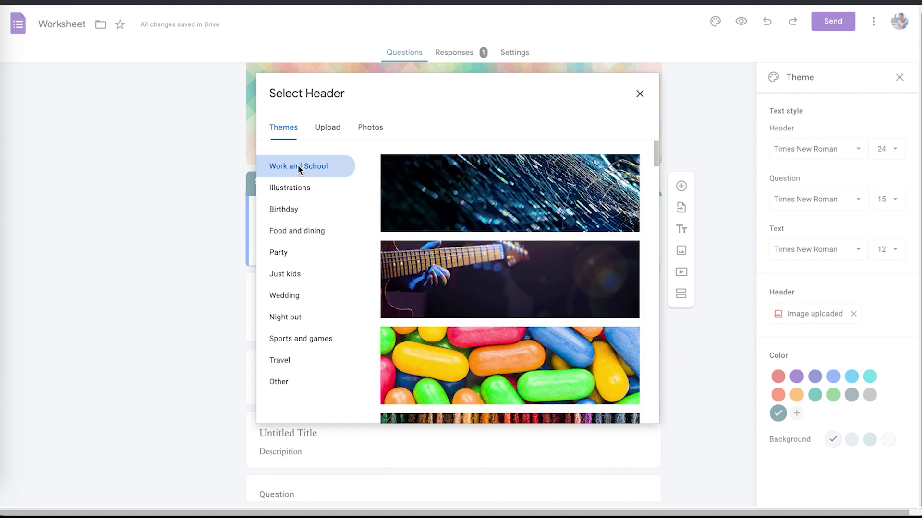
Insert the desk-and-coffee illustration from Work and School as the form header.
{"action": "scroll", "coordinate": [484, 271], "scroll_direction": "down", "scroll_amount": 15}
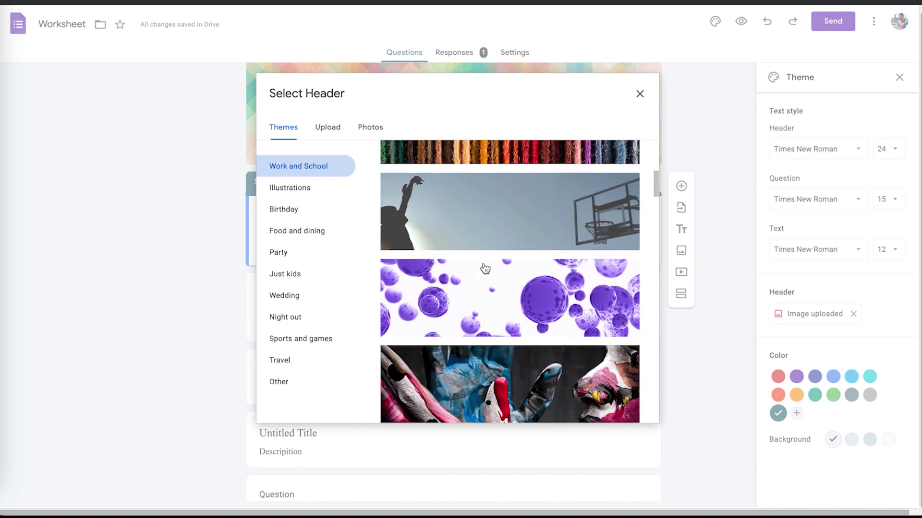
{"action": "scroll", "coordinate": [484, 268], "scroll_direction": "down", "scroll_amount": 15}
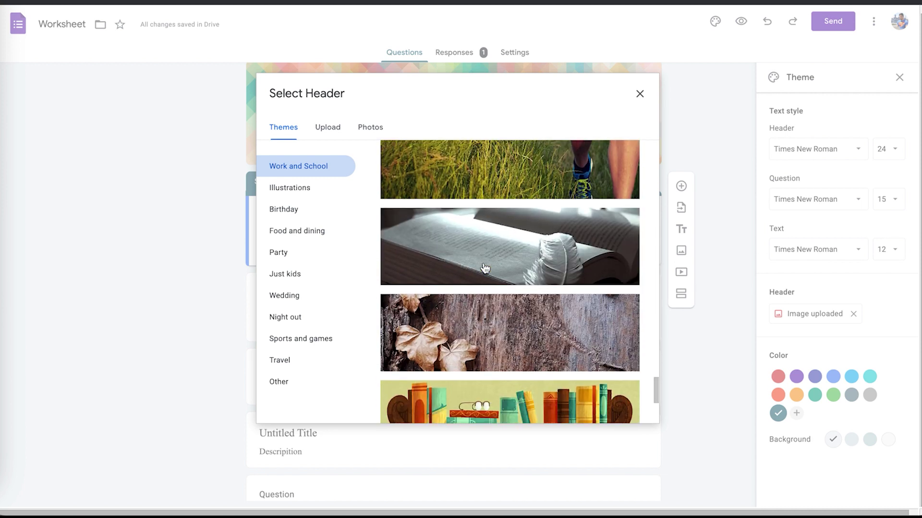
{"action": "scroll", "coordinate": [499, 269], "scroll_direction": "down", "scroll_amount": 5}
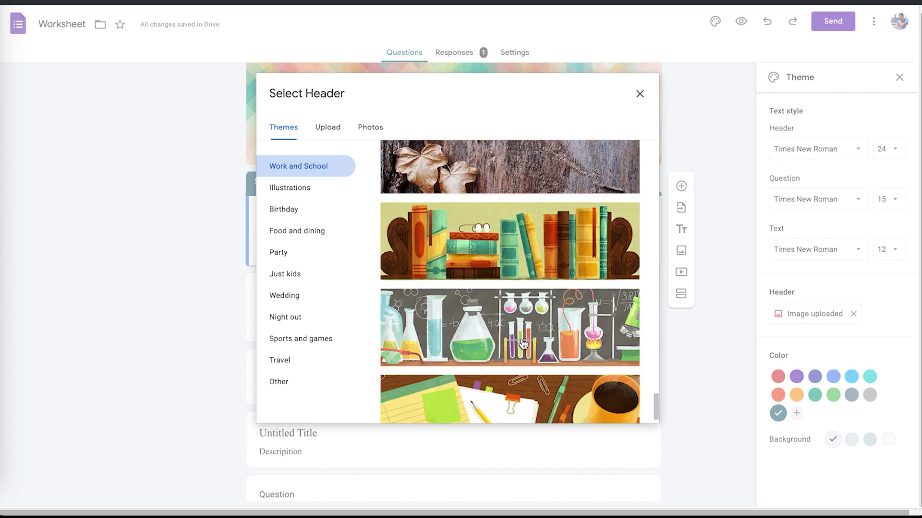
{"action": "left_click", "coordinate": [546, 404]}
{"action": "left_click", "coordinate": [629, 406]}
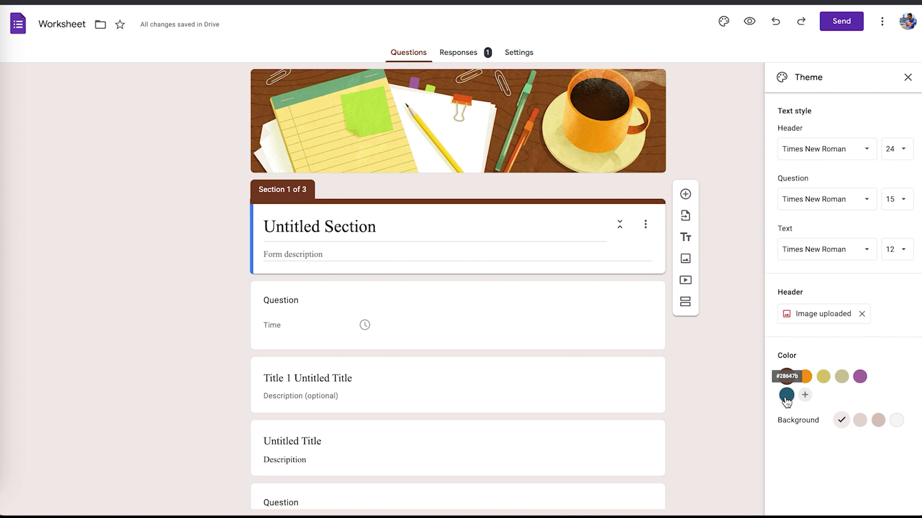
Use a teal theme colour with the light blue-grey background, then close the theme settings.
{"action": "left_click", "coordinate": [786, 395]}
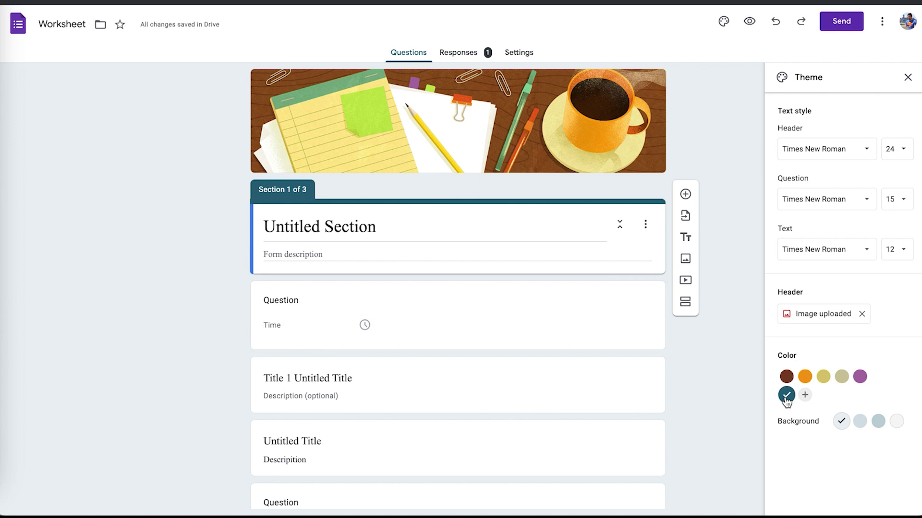
{"action": "left_click", "coordinate": [880, 422]}
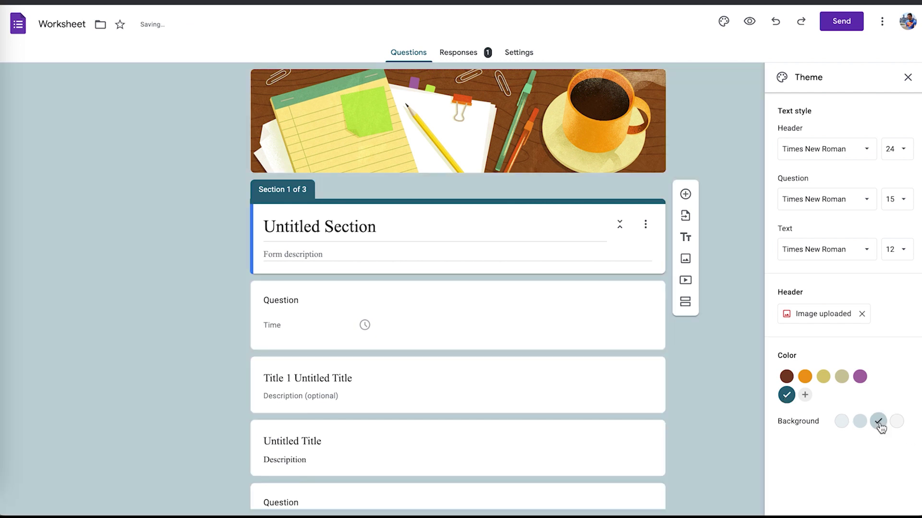
{"action": "left_click", "coordinate": [860, 422]}
{"action": "left_click", "coordinate": [880, 422]}
{"action": "left_click", "coordinate": [896, 422]}
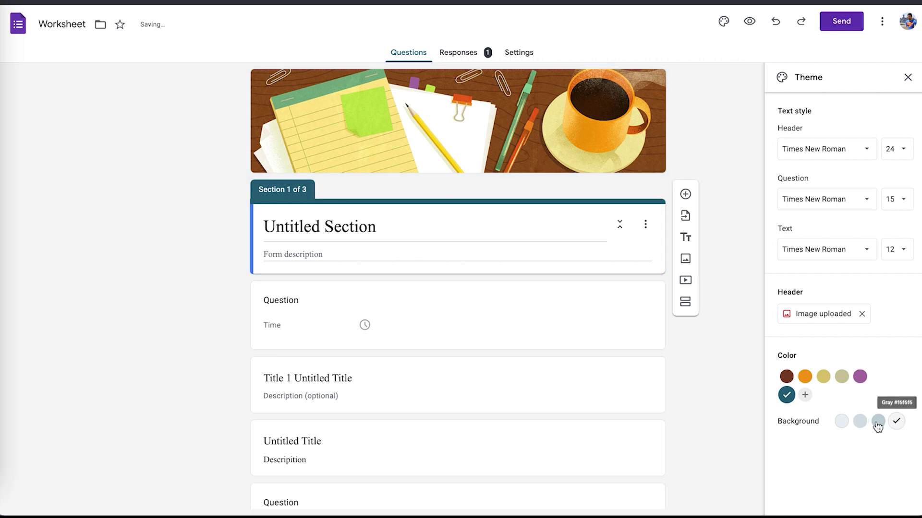
{"action": "left_click", "coordinate": [847, 425]}
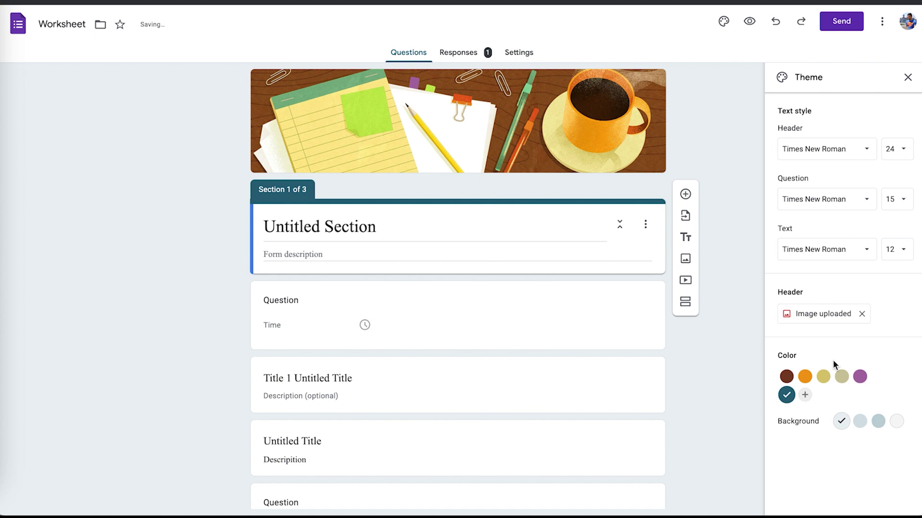
{"action": "left_click", "coordinate": [908, 79]}
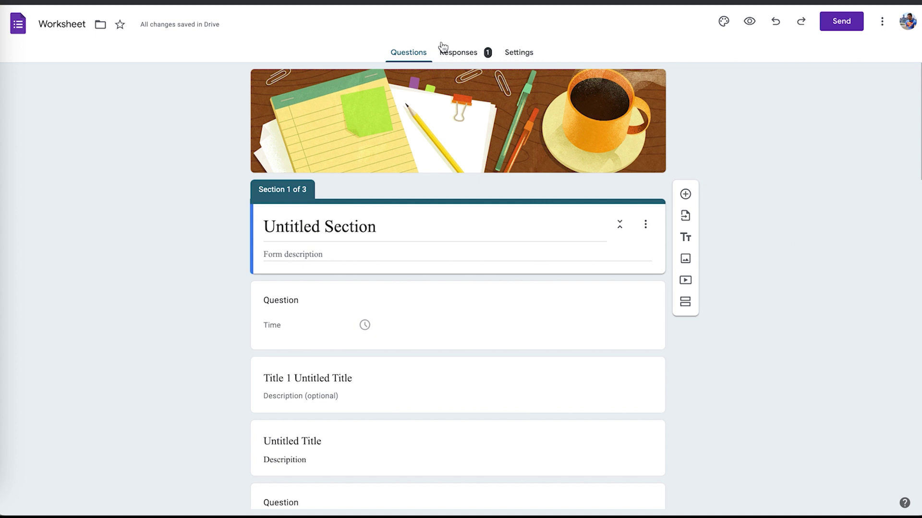
Show the form's Responses view with its one collected response.
{"action": "left_click", "coordinate": [469, 60]}
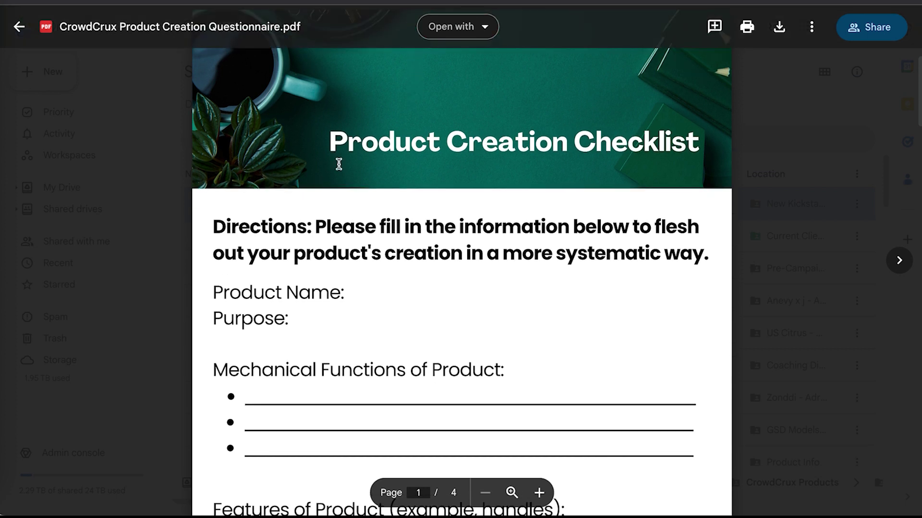
Scroll the Product Creation Checklist PDF preview down to its directions and first fields.
{"action": "scroll", "coordinate": [335, 167], "scroll_direction": "down", "scroll_amount": 1}
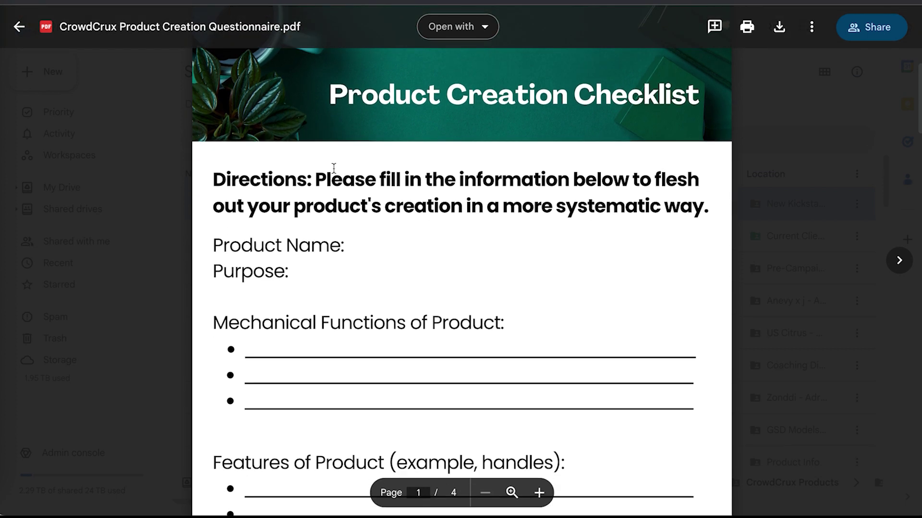
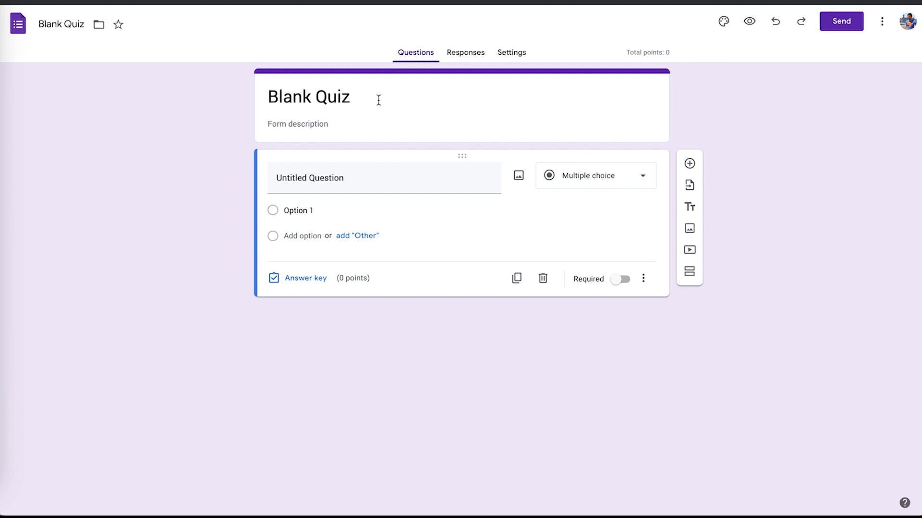
Add an Other choice and three answer options named A -, B - and C -.
{"action": "left_click", "coordinate": [420, 178]}
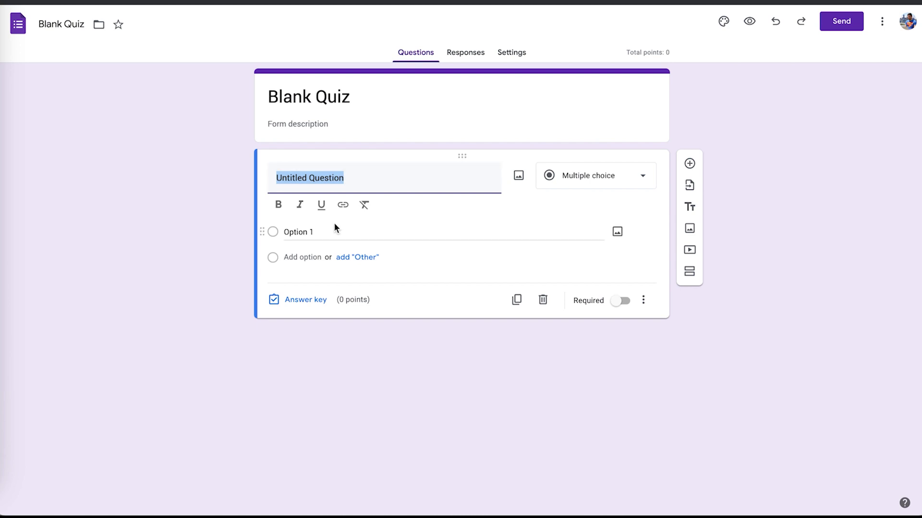
{"action": "left_click", "coordinate": [356, 258]}
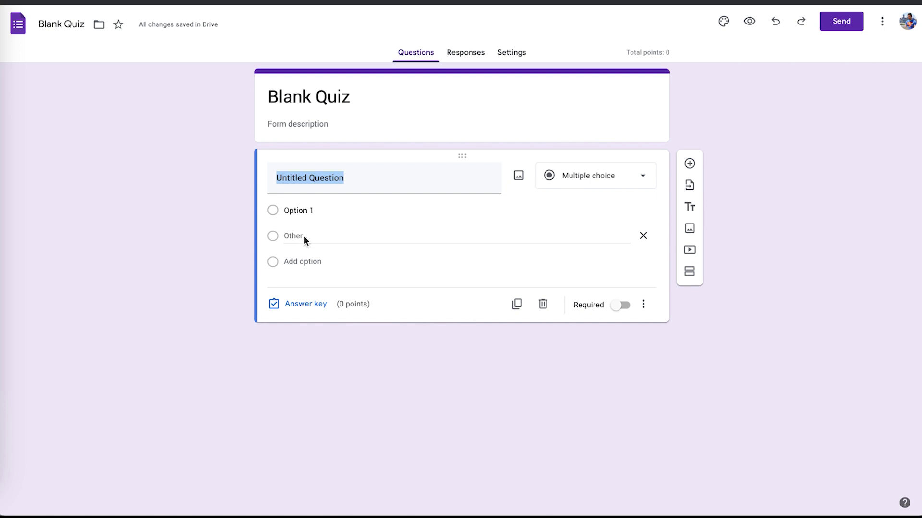
{"action": "left_click", "coordinate": [303, 262]}
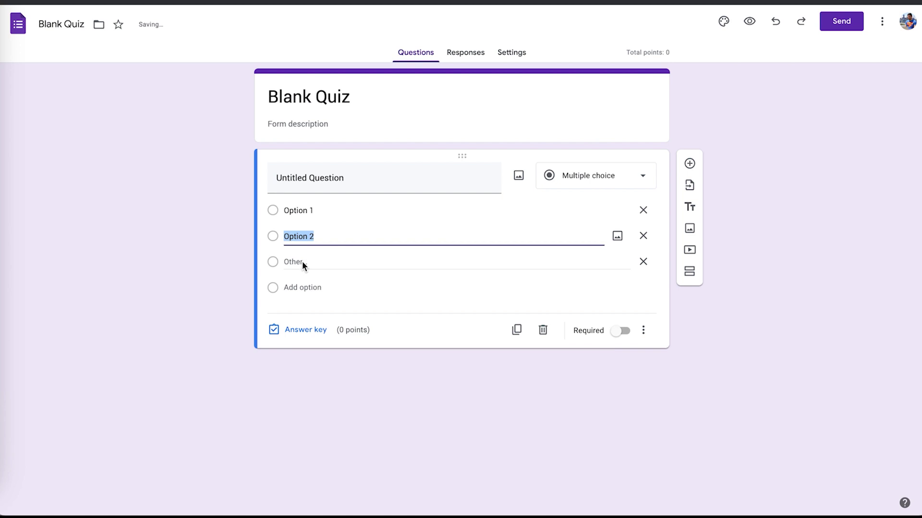
{"action": "left_click", "coordinate": [301, 287]}
{"action": "left_click", "coordinate": [304, 287]}
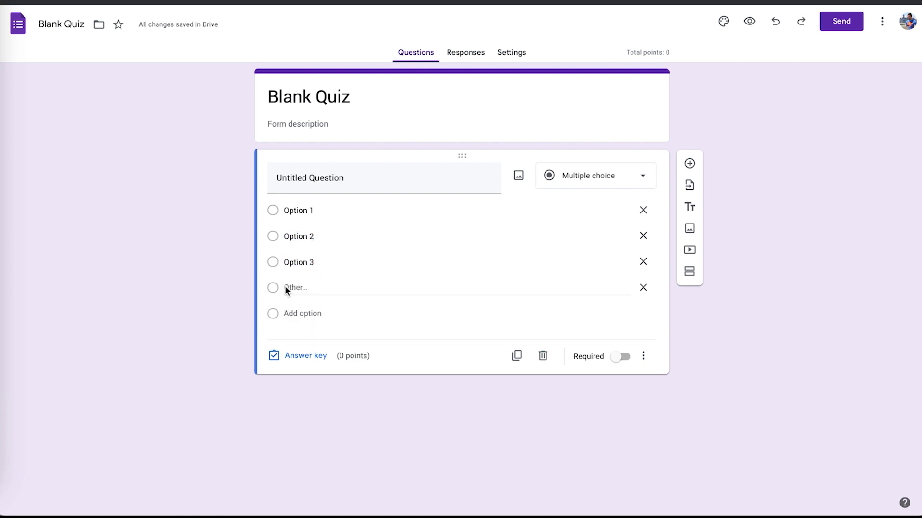
{"action": "left_click", "coordinate": [295, 262]}
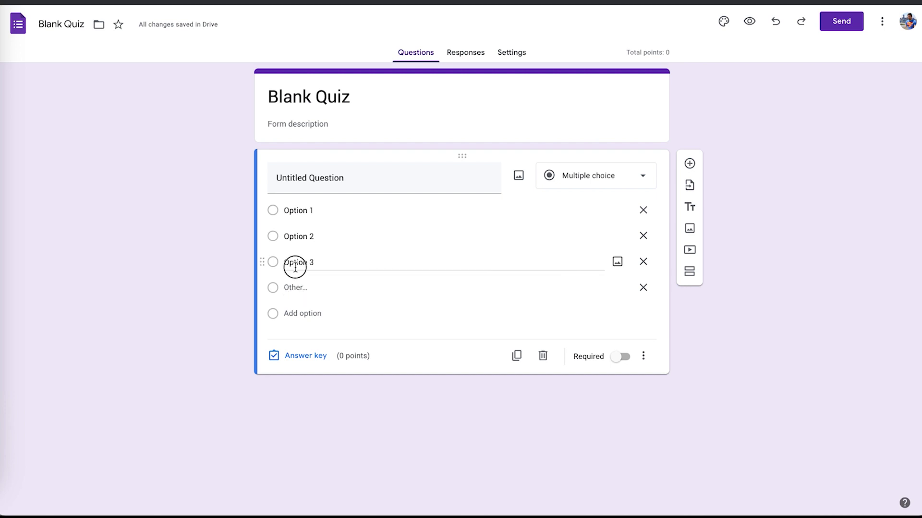
{"action": "type", "text": "C -"}
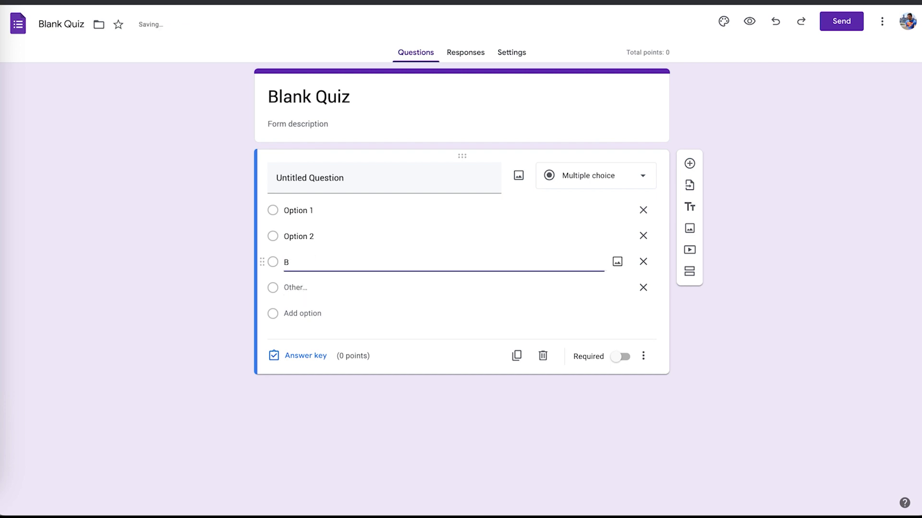
{"action": "left_click", "coordinate": [309, 230]}
{"action": "type", "text": "B -"}
{"action": "left_click", "coordinate": [302, 211]}
{"action": "type", "text": "A -"}
{"action": "left_click", "coordinate": [293, 287]}
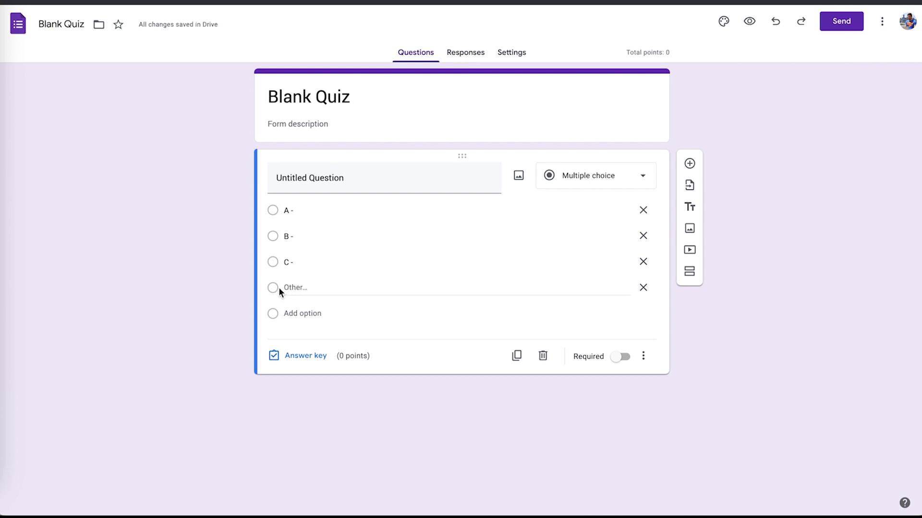
Add a fourth option 'A & C' and make the question required.
{"action": "left_click", "coordinate": [295, 312]}
{"action": "left_click", "coordinate": [299, 288]}
{"action": "key", "text": "ctrl+a"}
{"action": "type", "text": "A & C"}
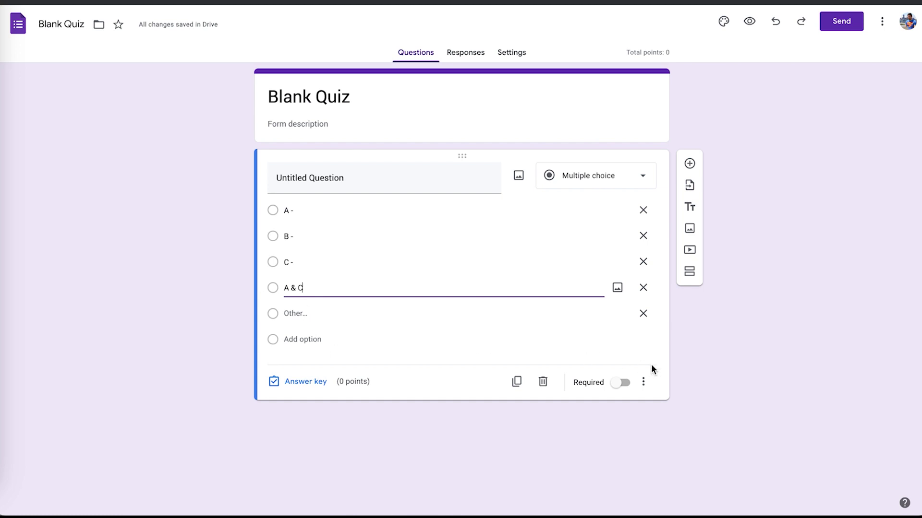
{"action": "left_click", "coordinate": [623, 384]}
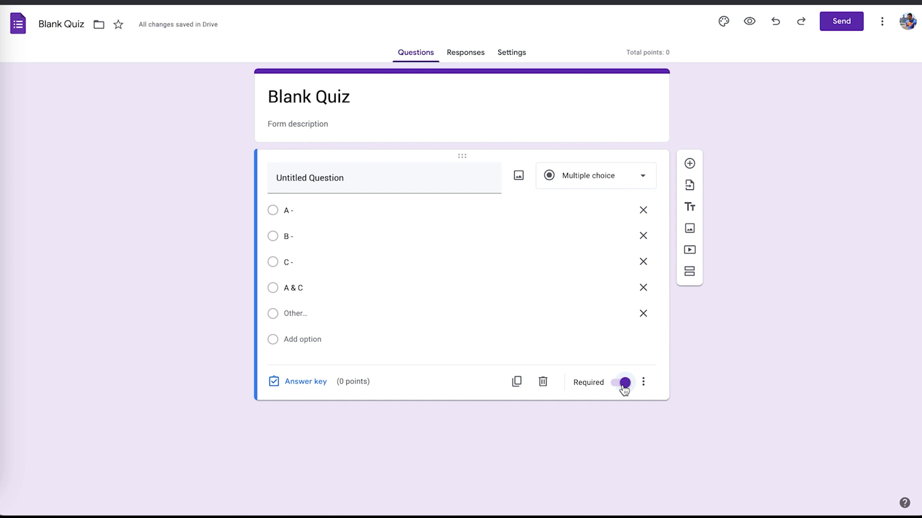
In the answer key, give the question 5 points with A & C as the correct answer.
{"action": "left_click", "coordinate": [283, 385]}
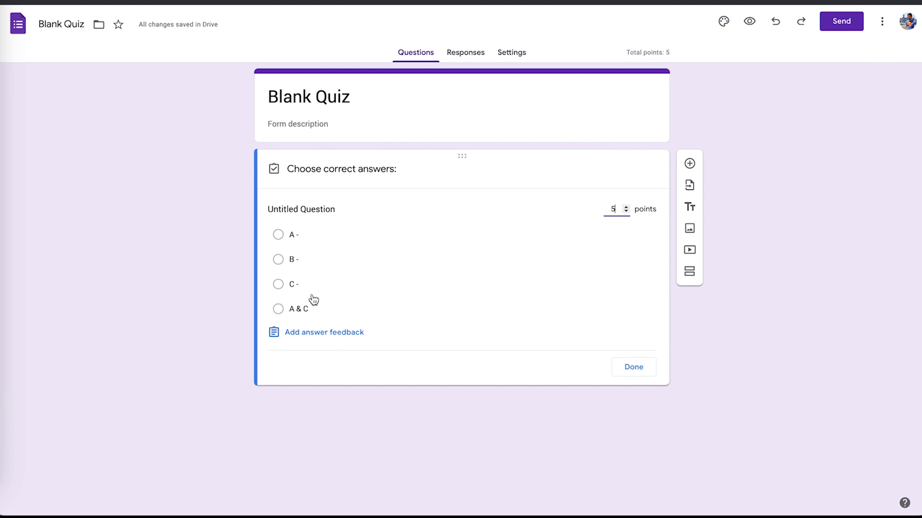
{"action": "left_click", "coordinate": [279, 309]}
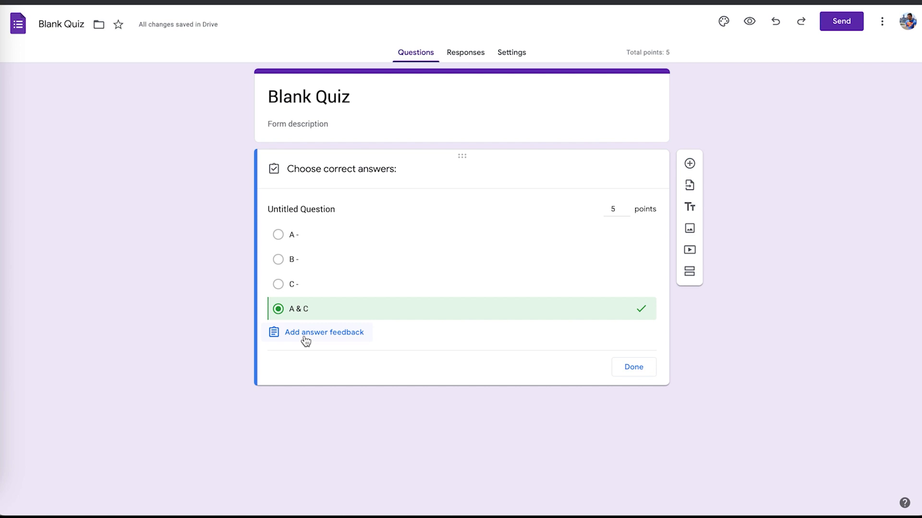
{"action": "left_click", "coordinate": [305, 340]}
Write the incorrect-answer feedback 'Sorry, actually, the answer is _____, and here's why.'.
{"action": "left_click", "coordinate": [374, 123]}
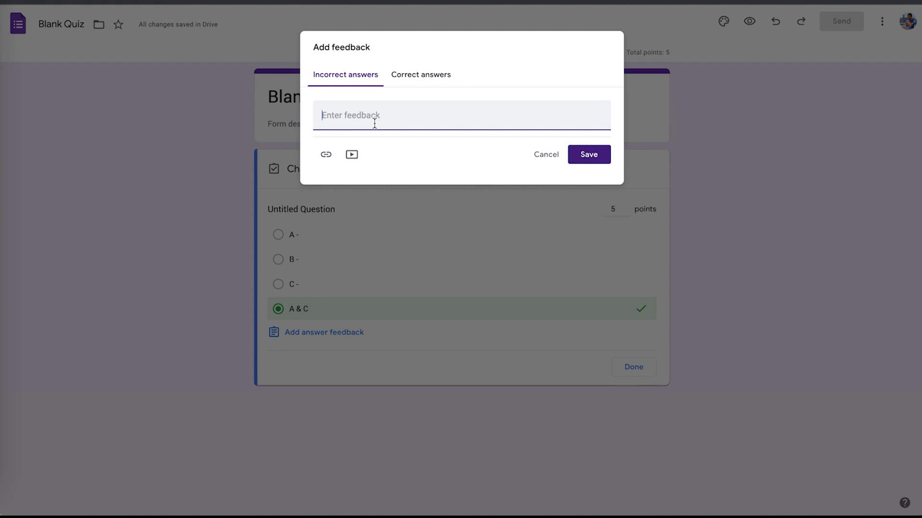
{"action": "type", "text": "Sorry, actually, the answer is _____. and"}
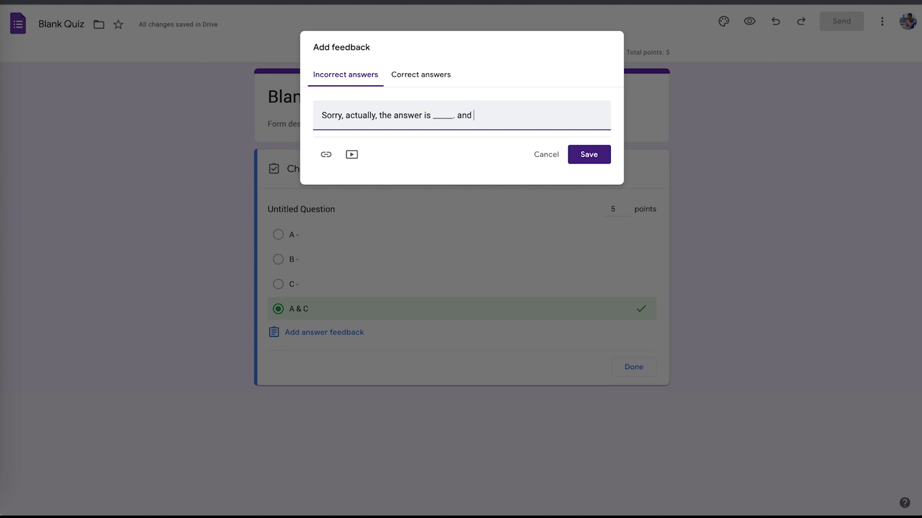
{"action": "key", "text": "BackSpace"}
{"action": "key", "text": "BackSpace"}
{"action": "key", "text": "BackSpace"}
{"action": "key", "text": "BackSpace"}
{"action": "key", "text": "BackSpace"}
{"action": "type", "text": ", and here's why."}
Look at the feedback video option without adding a video, then switch to correct-answer feedback.
{"action": "left_click", "coordinate": [353, 156]}
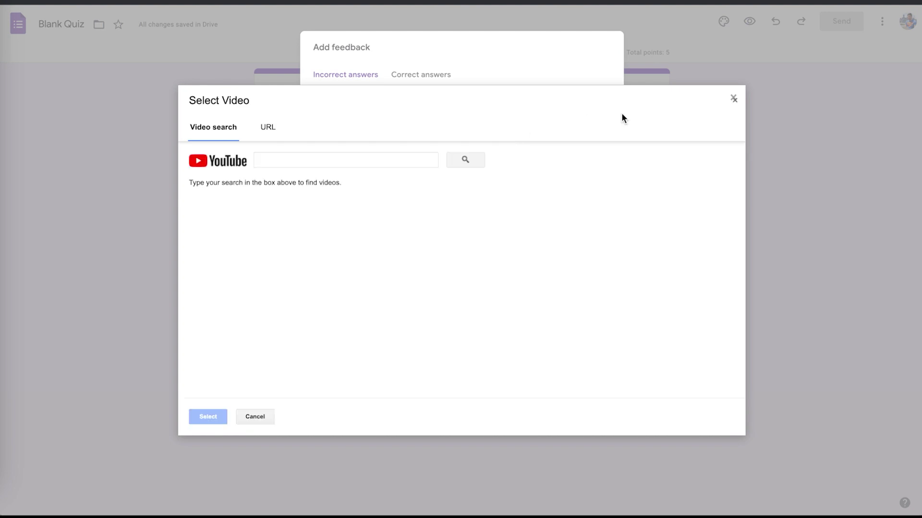
{"action": "left_click", "coordinate": [733, 101]}
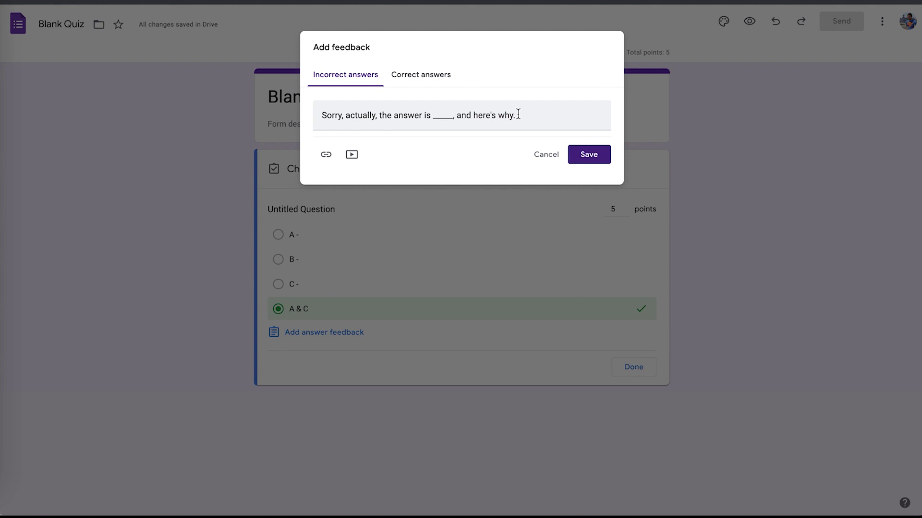
{"action": "left_click", "coordinate": [352, 155]}
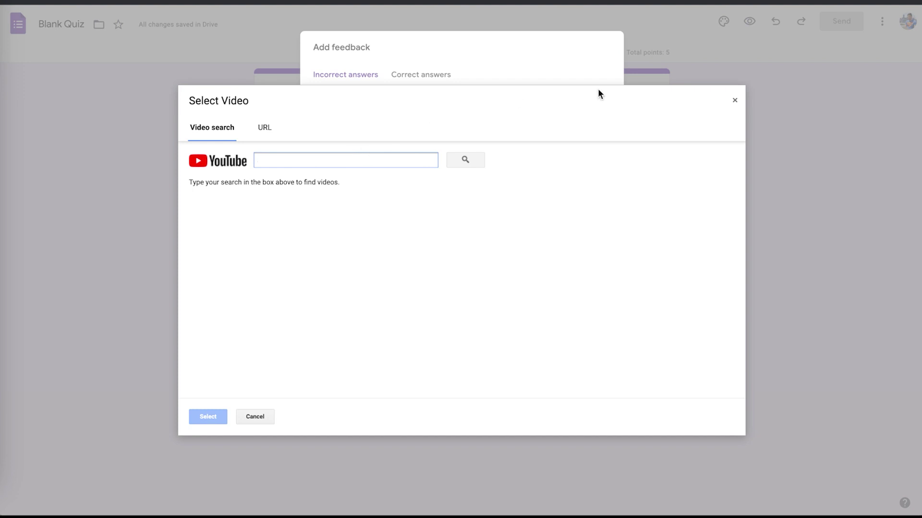
{"action": "left_click", "coordinate": [734, 100]}
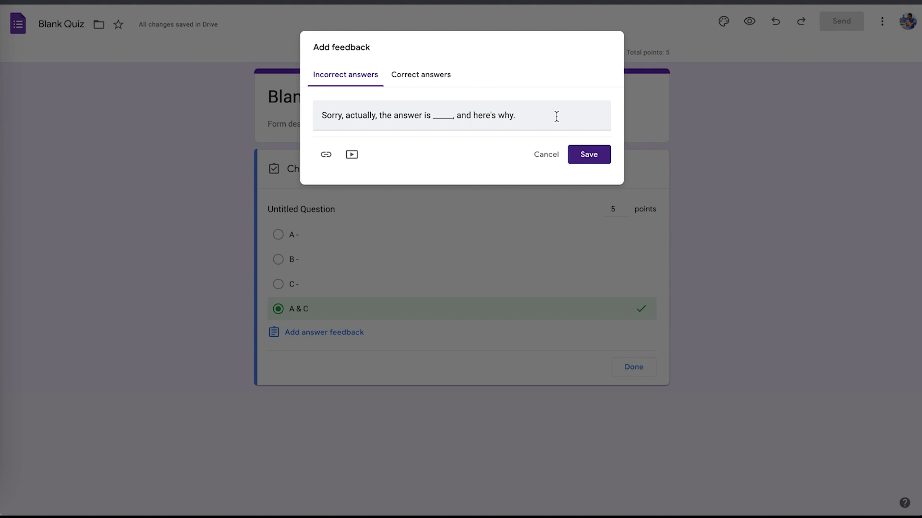
{"action": "left_click", "coordinate": [421, 76]}
{"action": "left_click", "coordinate": [390, 118]}
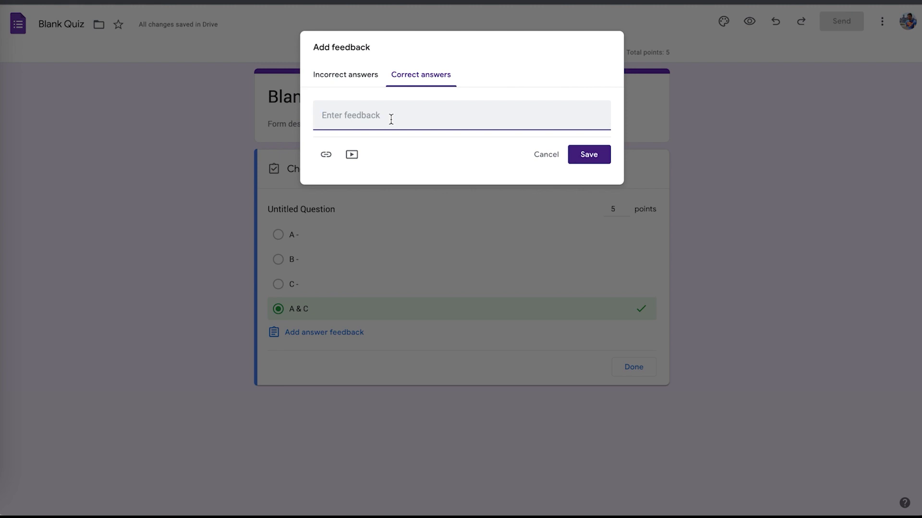
Enter and save the correct-answer feedback 'AWESOME! Epic job. You got it right.'.
{"action": "type", "text": "AWESOME! Epic job. You got ir"}
{"action": "key", "text": "BackSpace"}
{"action": "key", "text": "BackSpace"}
{"action": "type", "text": "t right."}
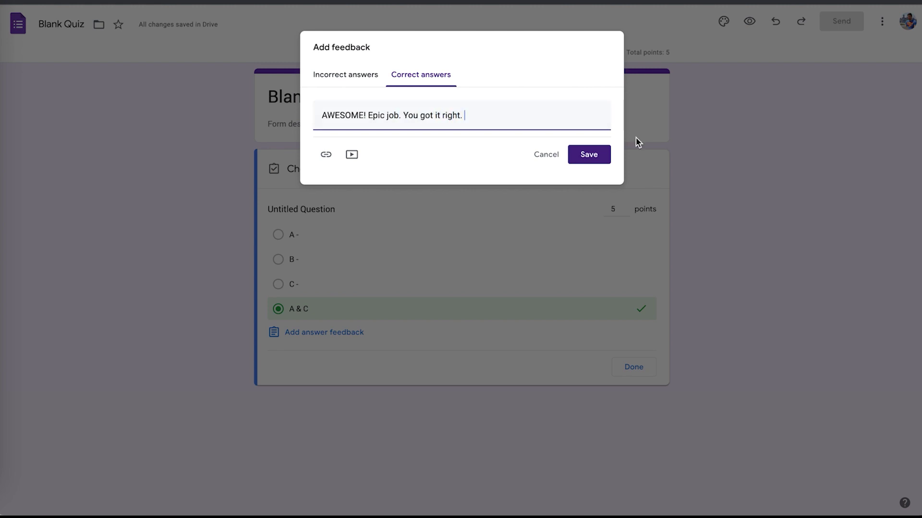
{"action": "left_click", "coordinate": [589, 156]}
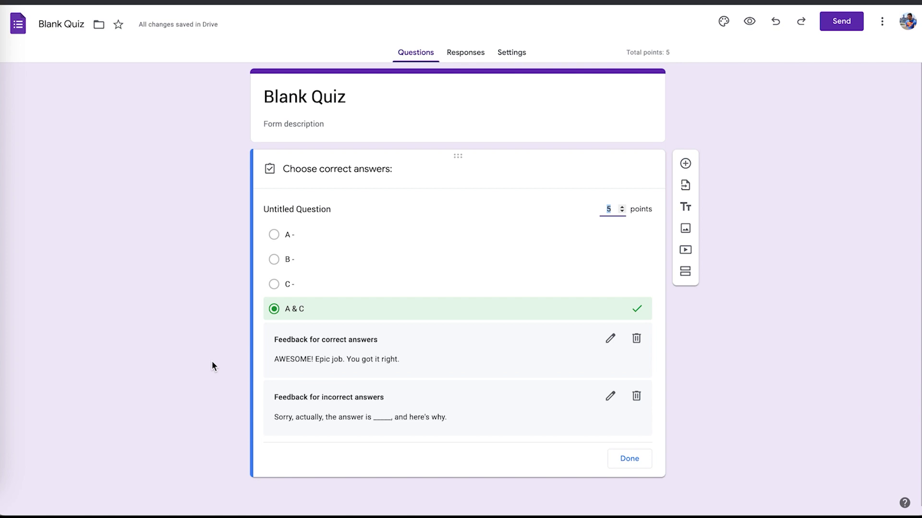
{"action": "left_click", "coordinate": [714, 315]}
Finish the answer key, enable Shuffle option order, and delete a stray blank question.
{"action": "left_click", "coordinate": [634, 459]}
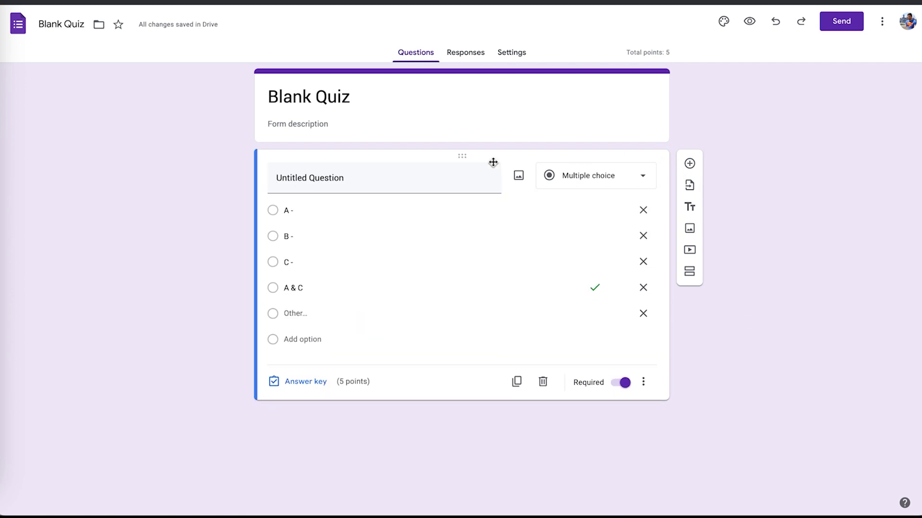
{"action": "left_click", "coordinate": [642, 386]}
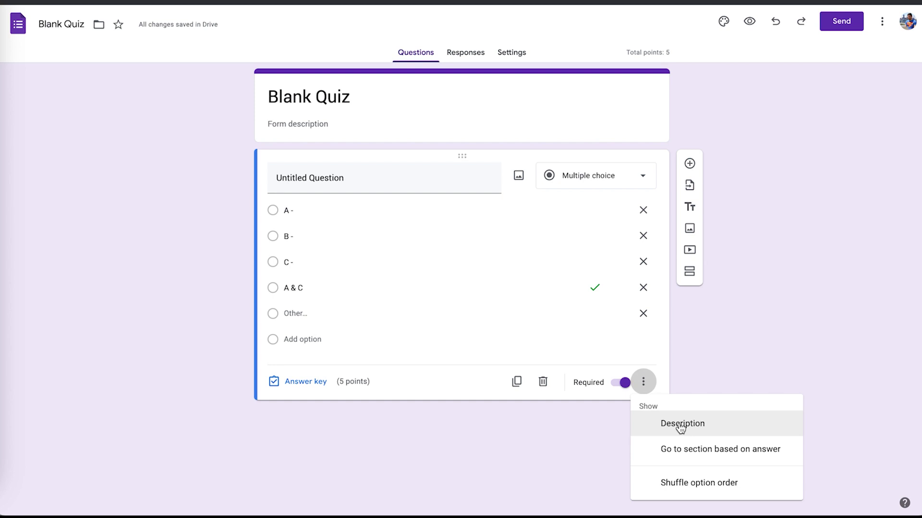
{"action": "left_click", "coordinate": [705, 487]}
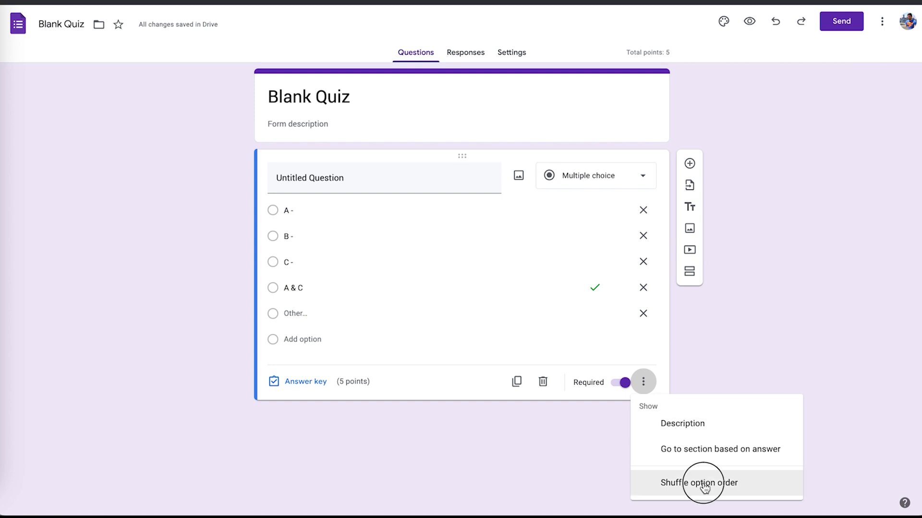
{"action": "left_click", "coordinate": [643, 382]}
{"action": "left_click", "coordinate": [442, 459]}
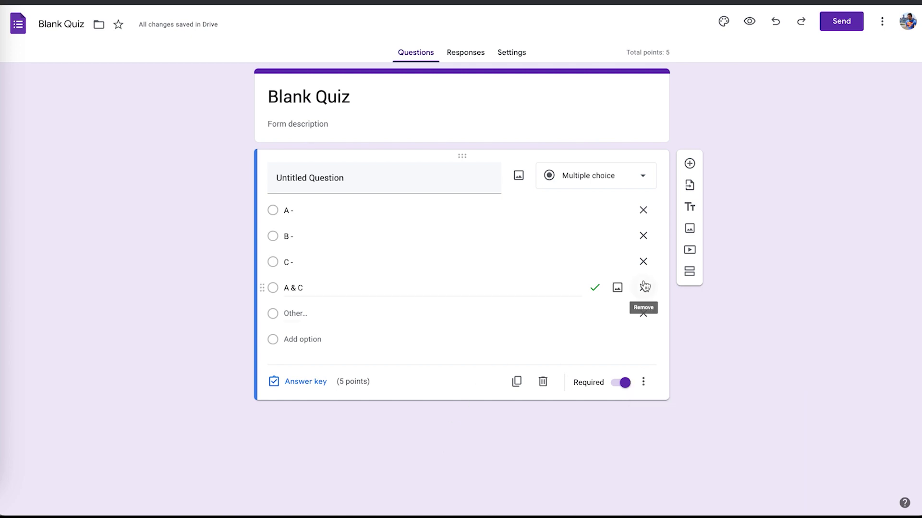
{"action": "left_click", "coordinate": [688, 165]}
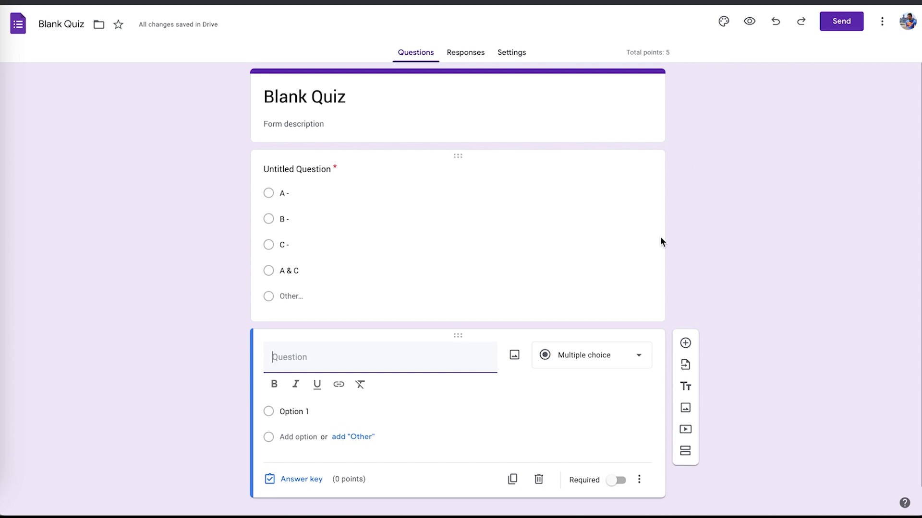
{"action": "left_click", "coordinate": [536, 487]}
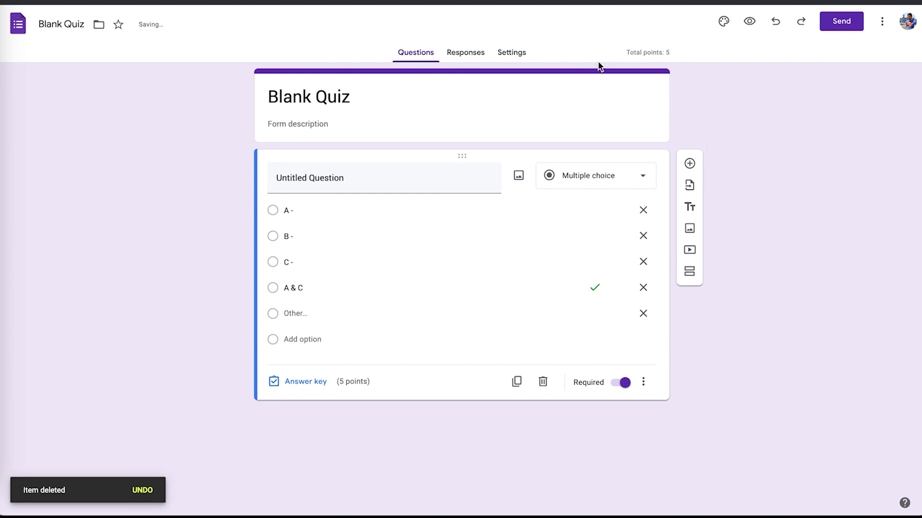
Preview the quiz, submit the answer A -, and review the 0/5 score with its feedback.
{"action": "left_click", "coordinate": [750, 23]}
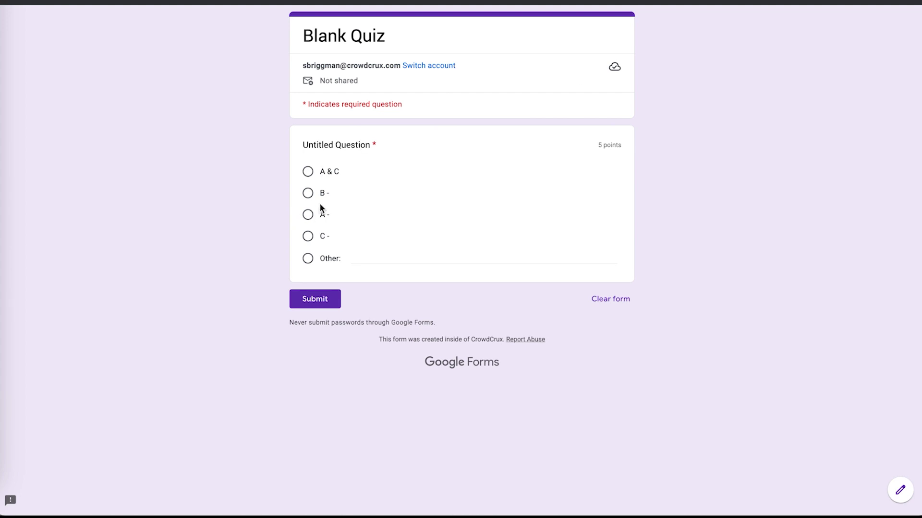
{"action": "left_click", "coordinate": [309, 236]}
{"action": "left_click", "coordinate": [308, 215]}
{"action": "left_click", "coordinate": [321, 303]}
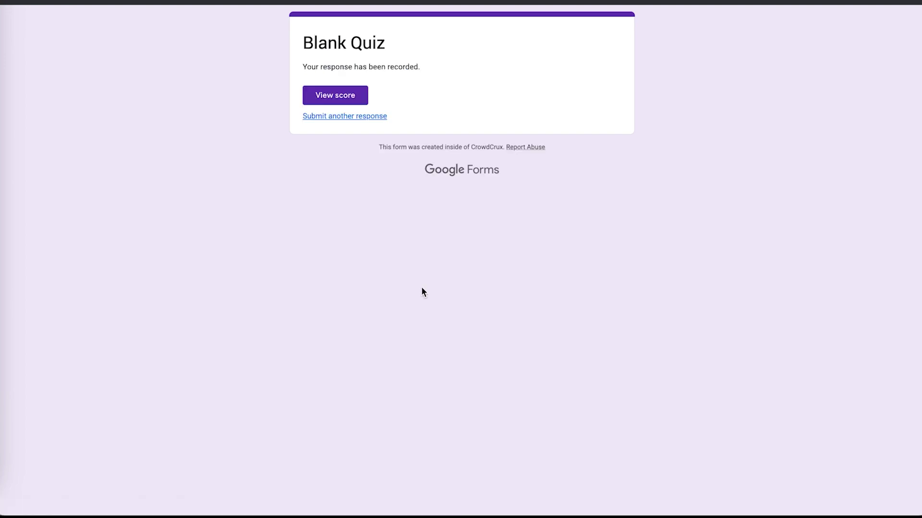
{"action": "left_click", "coordinate": [333, 97]}
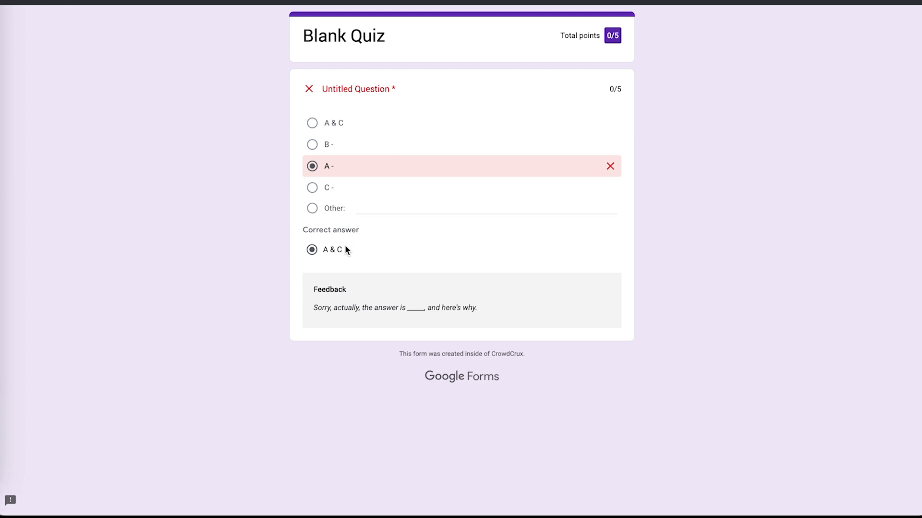
{"action": "left_click_drag", "start_coordinate": [321, 307], "coordinate": [456, 306]}
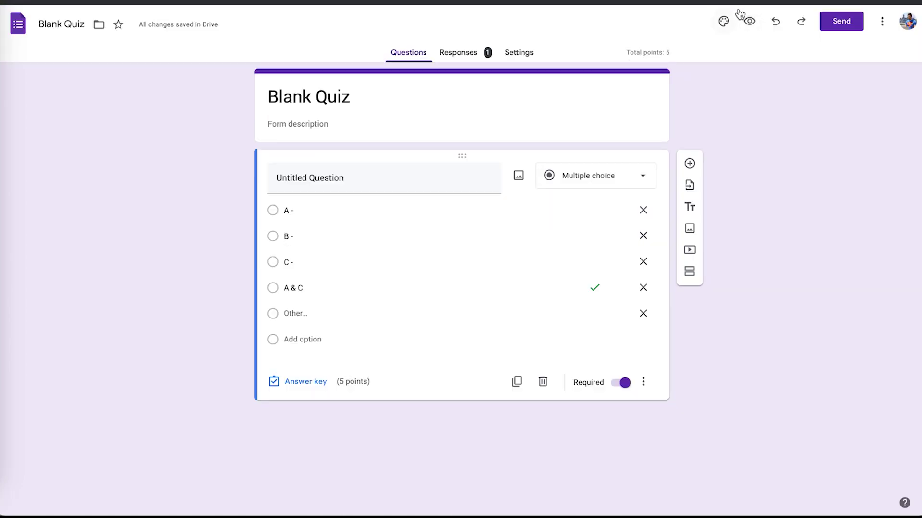
Preview again, submit A & C, confirm the 5/5 score, and go back to the editor.
{"action": "left_click", "coordinate": [747, 20]}
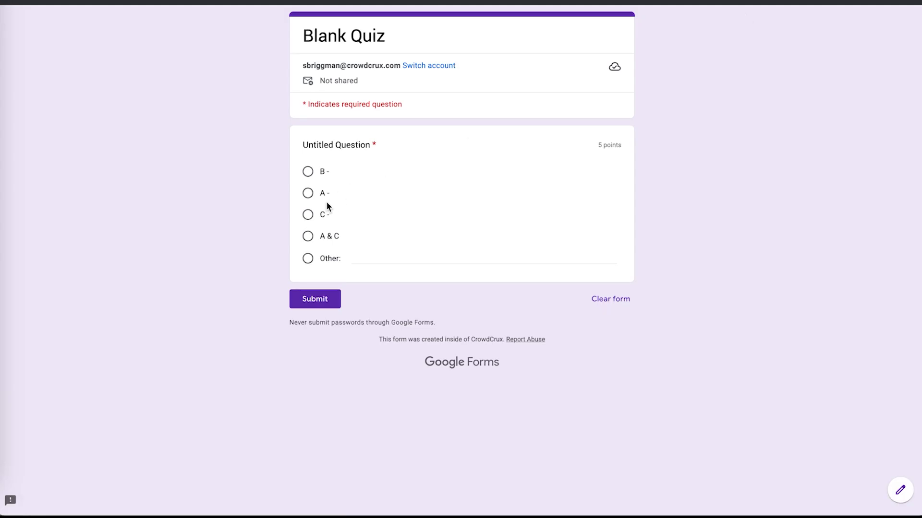
{"action": "left_click", "coordinate": [308, 240]}
{"action": "left_click", "coordinate": [314, 302]}
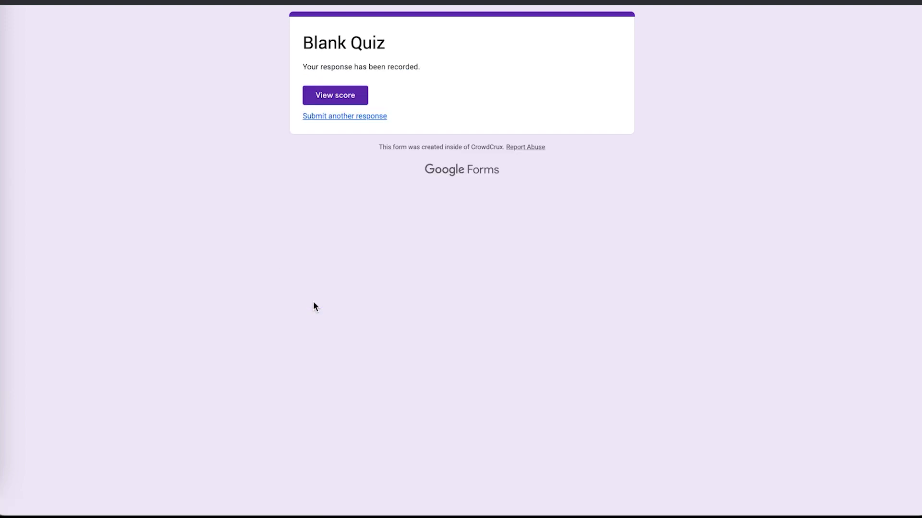
{"action": "left_click", "coordinate": [334, 94]}
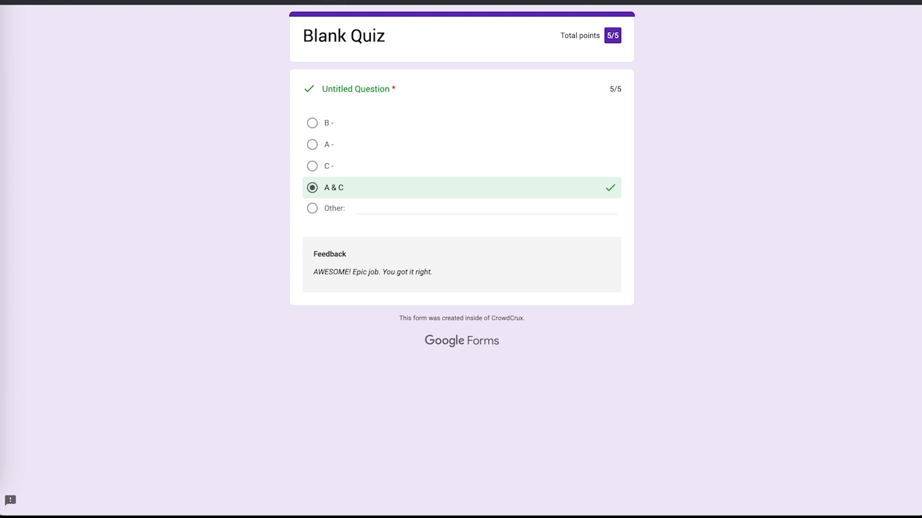
{"action": "left_click", "coordinate": [313, 1]}
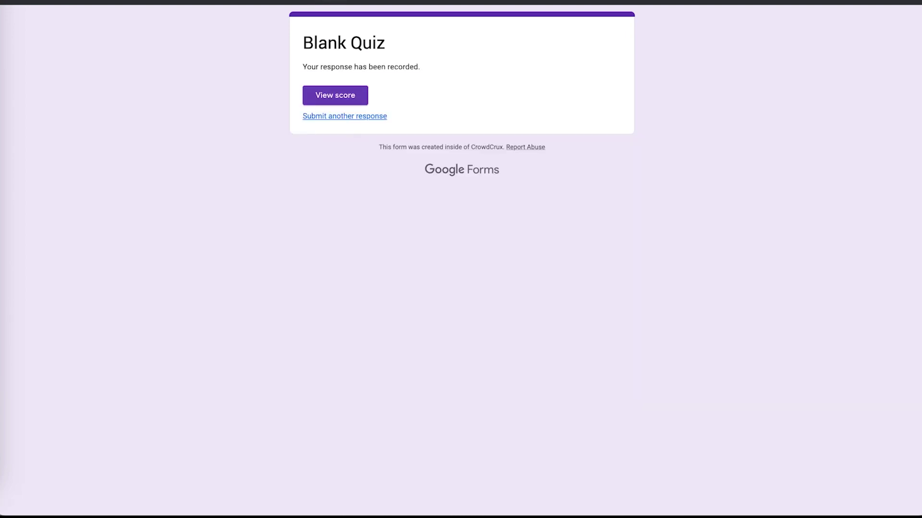
{"action": "left_click", "coordinate": [221, 1]}
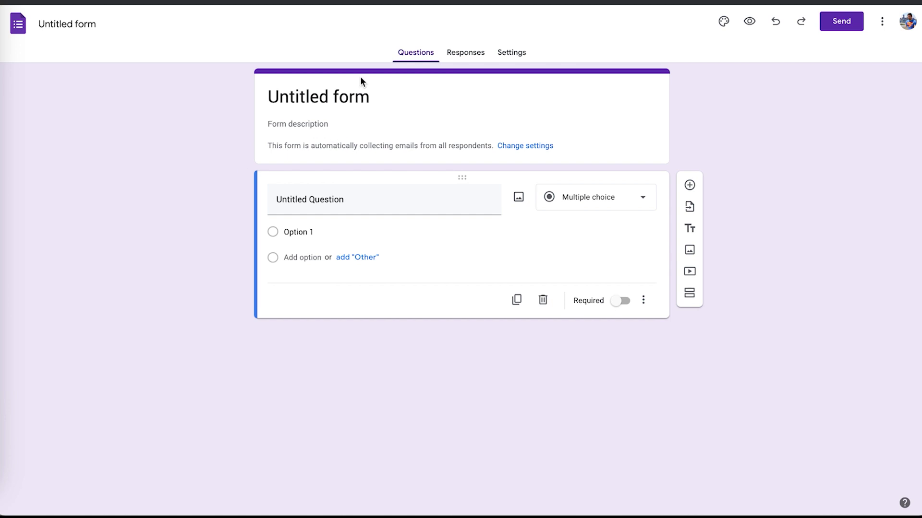
Use the colourful yarn photo as the header image and blue as the theme colour.
{"action": "left_click", "coordinate": [723, 22]}
{"action": "left_click", "coordinate": [848, 319]}
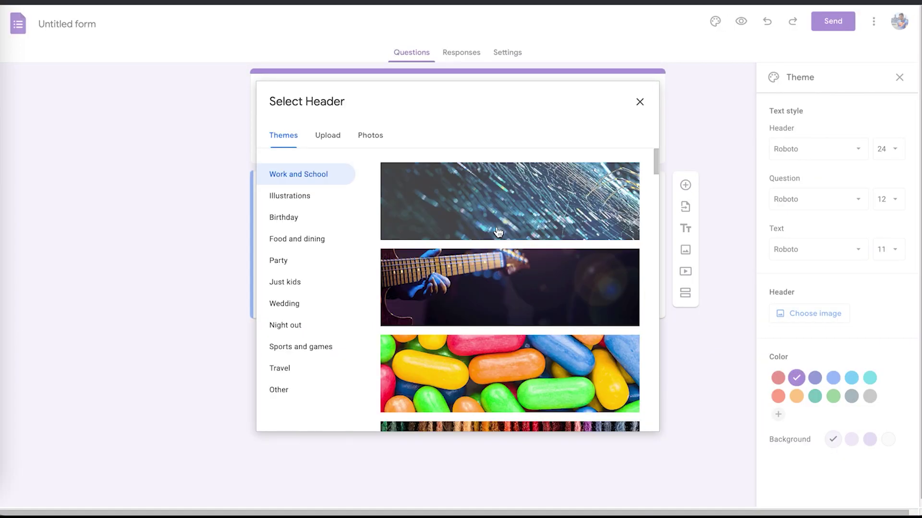
{"action": "scroll", "coordinate": [501, 269], "scroll_direction": "down", "scroll_amount": 7}
{"action": "scroll", "coordinate": [500, 268], "scroll_direction": "up", "scroll_amount": 2}
{"action": "left_click", "coordinate": [580, 199]}
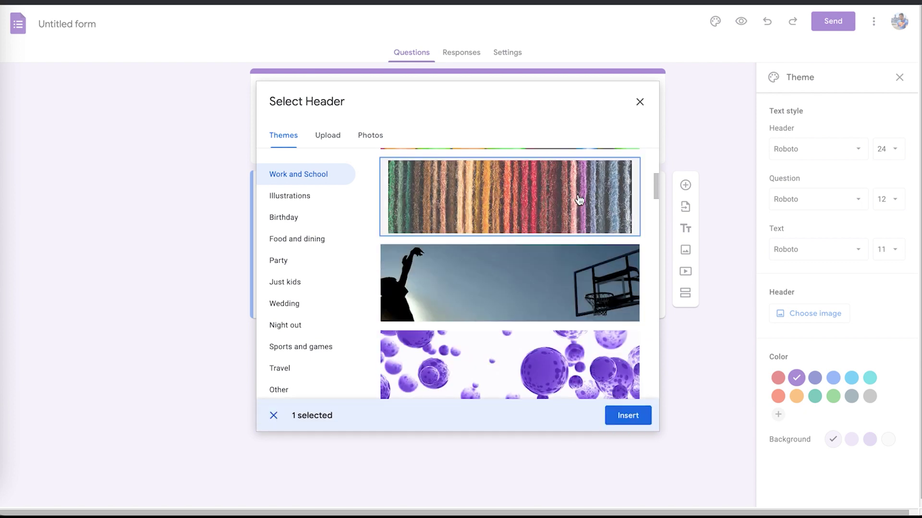
{"action": "left_click", "coordinate": [638, 414]}
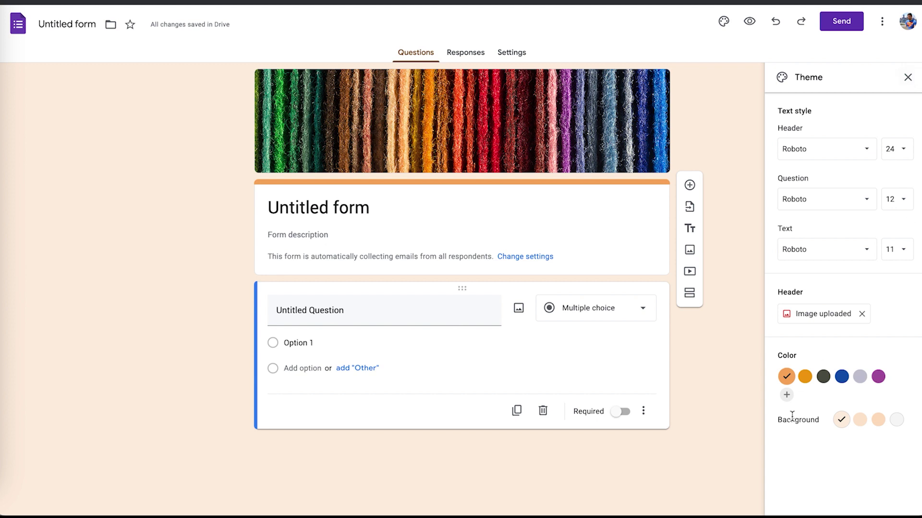
{"action": "left_click", "coordinate": [842, 377]}
{"action": "left_click", "coordinate": [908, 79]}
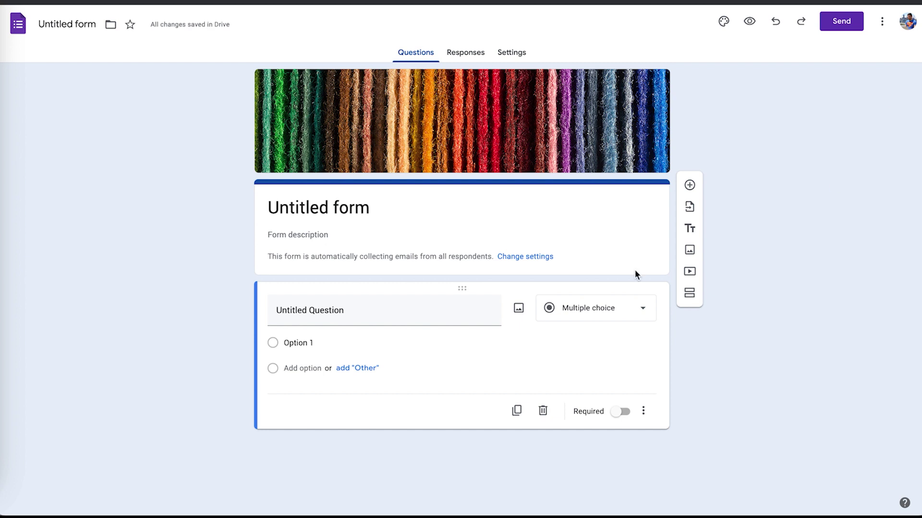
Add a dropdown question with Option 1 and Option 2.
{"action": "left_click", "coordinate": [689, 184]}
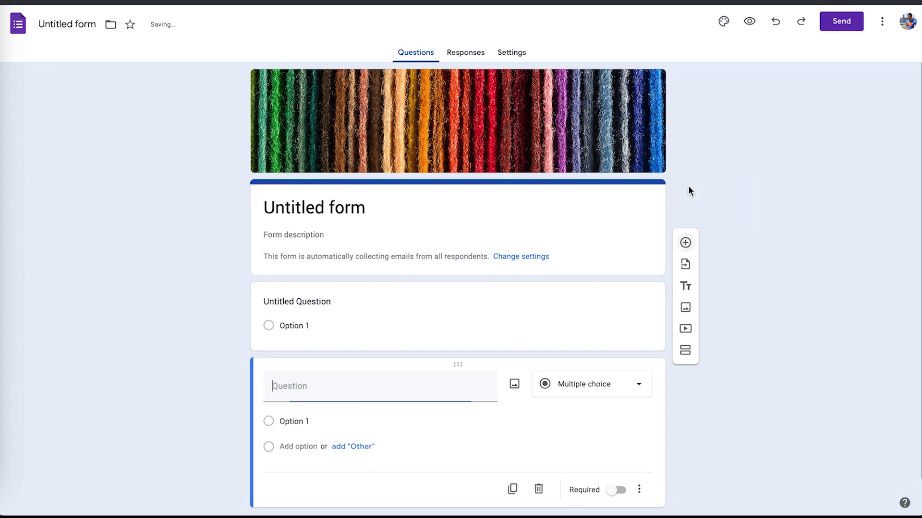
{"action": "left_click", "coordinate": [687, 319]}
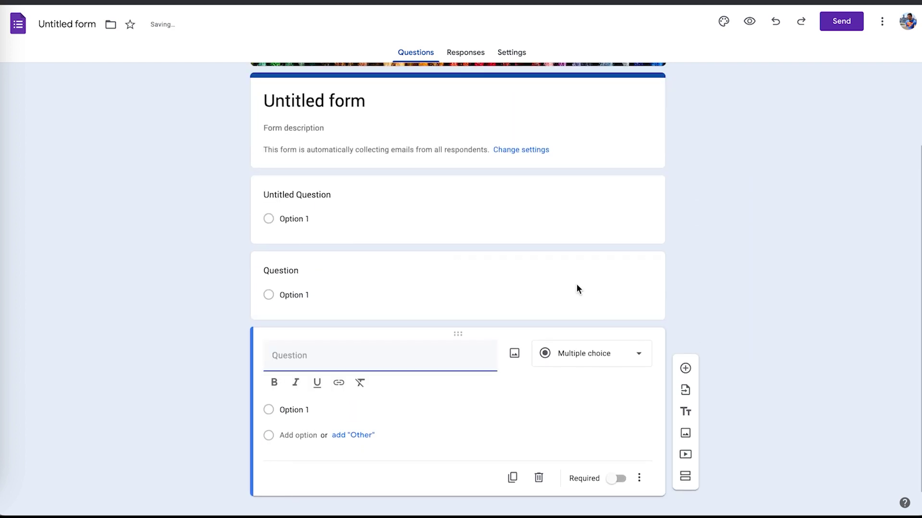
{"action": "left_click", "coordinate": [623, 363]}
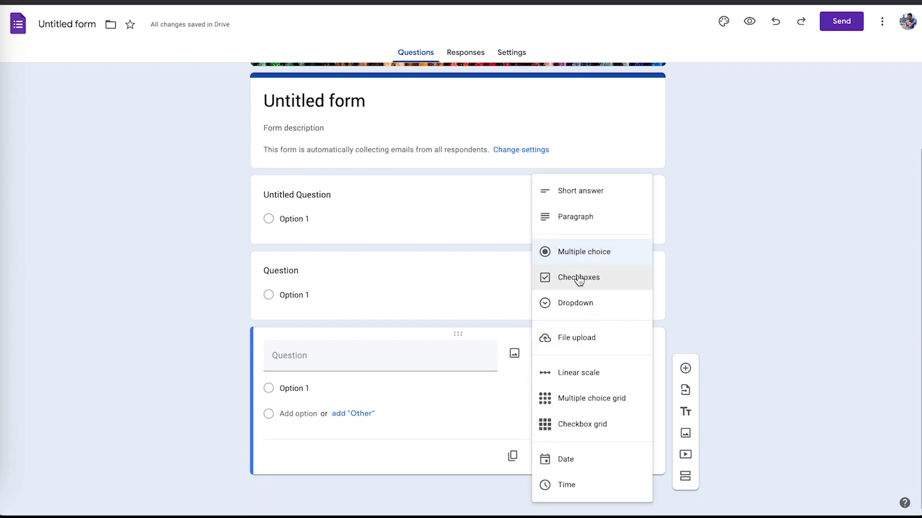
{"action": "left_click", "coordinate": [580, 304]}
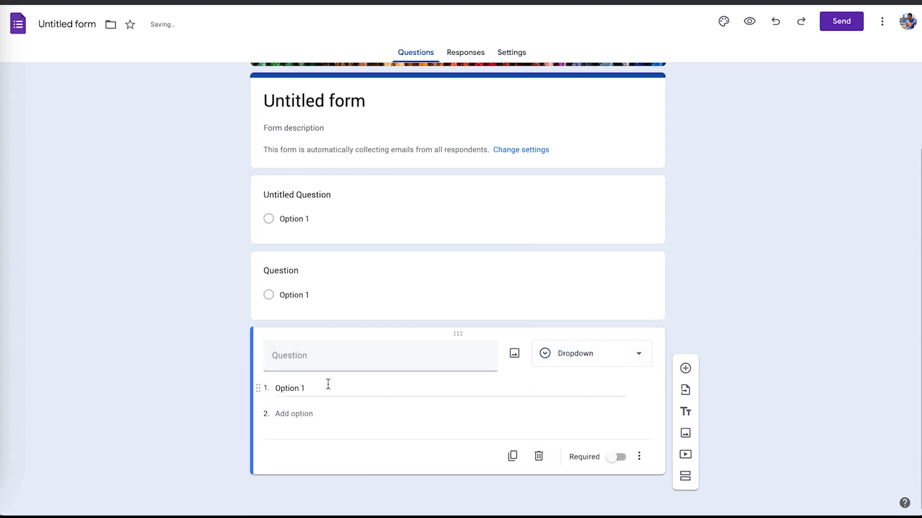
{"action": "left_click", "coordinate": [297, 412]}
{"action": "type", "text": "Option 2"}
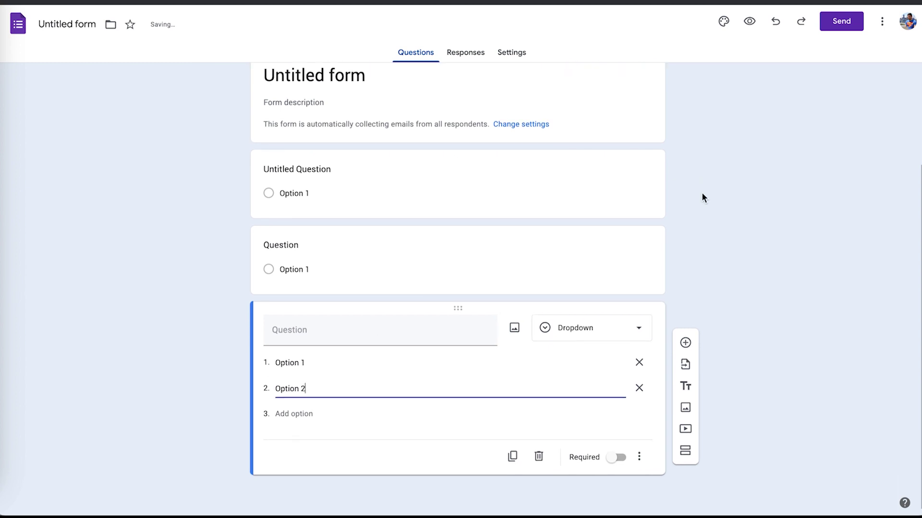
{"action": "left_click", "coordinate": [696, 230]}
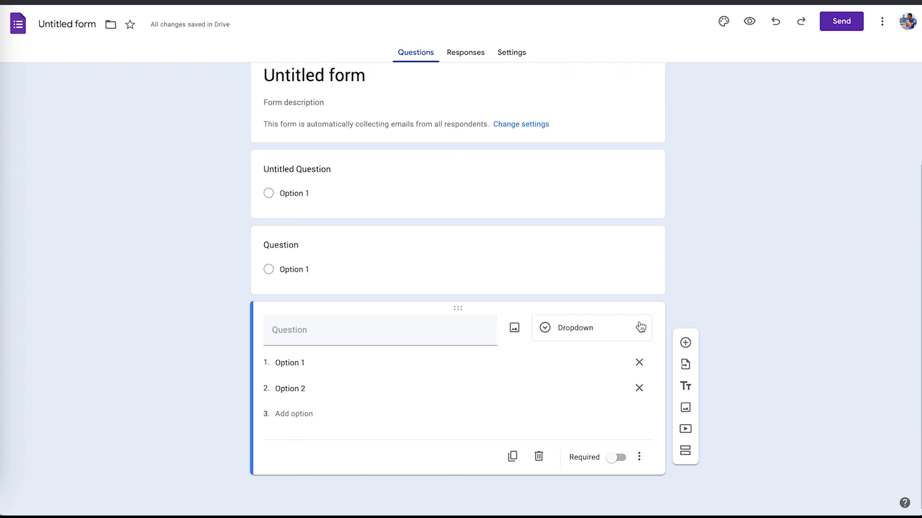
Add a short-answer question titled 'What's ya name?'.
{"action": "left_click", "coordinate": [685, 342]}
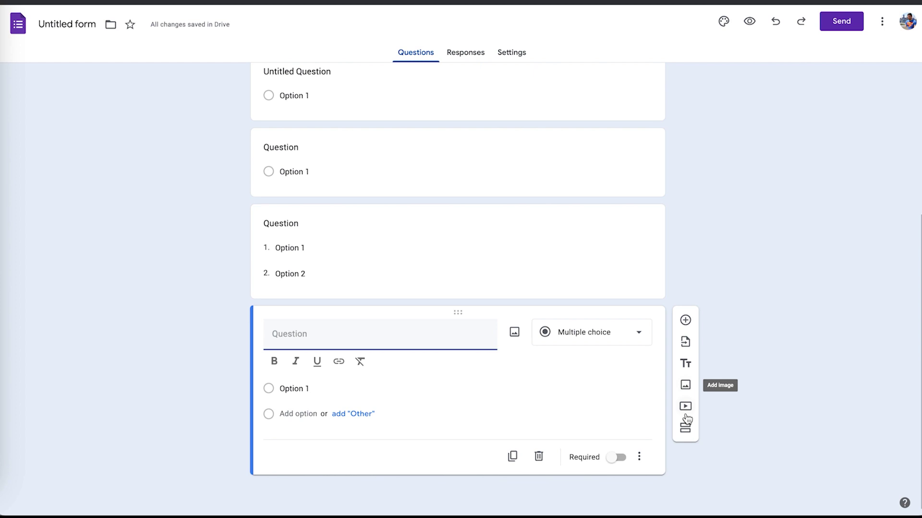
{"action": "left_click", "coordinate": [606, 336]}
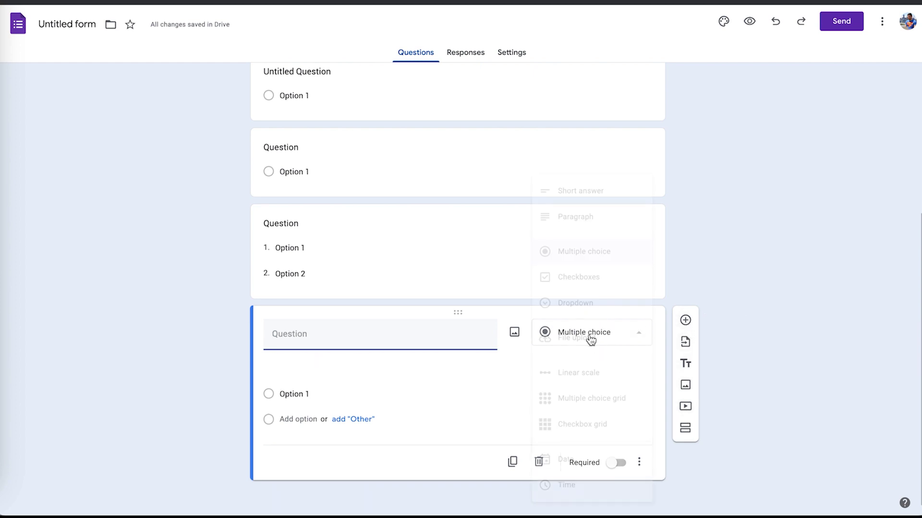
{"action": "left_click", "coordinate": [567, 195]}
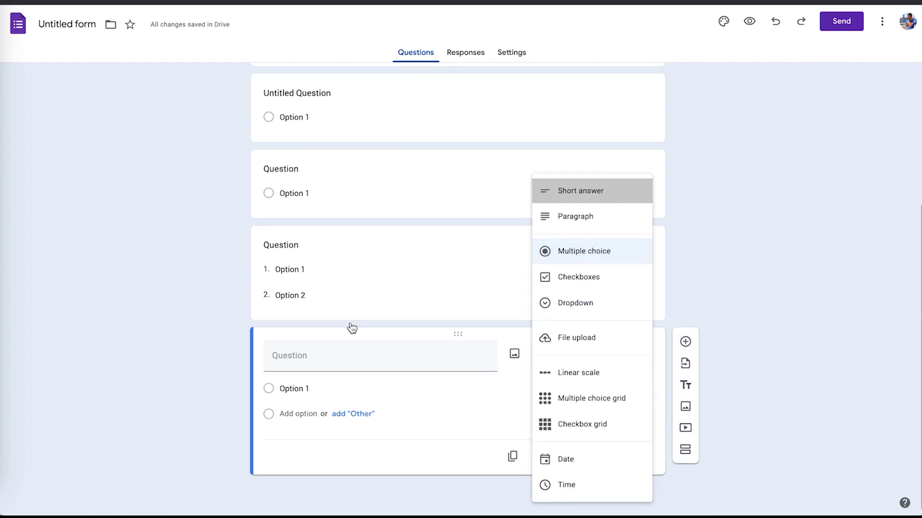
{"action": "left_click", "coordinate": [321, 382]}
{"action": "type", "text": "What's ya name?"}
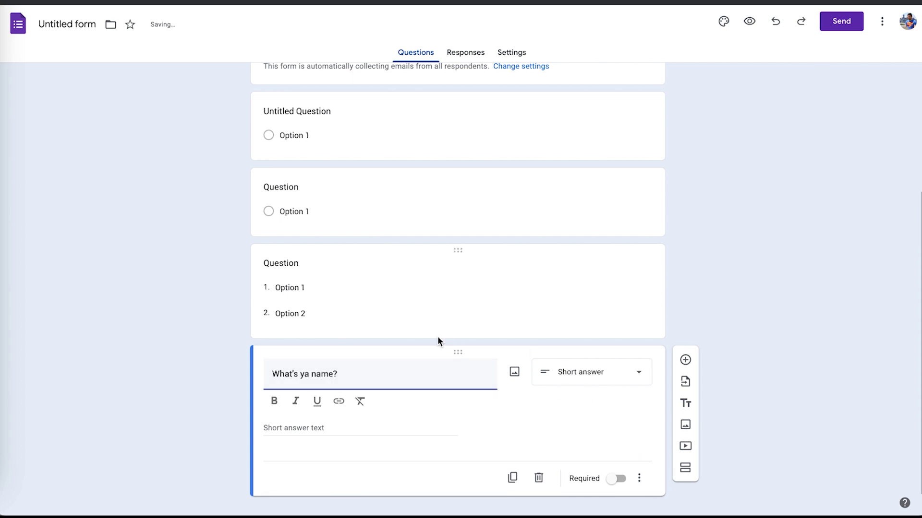
Make the name question required and drag it to the top of the form.
{"action": "left_click", "coordinate": [616, 479]}
{"action": "scroll", "coordinate": [773, 330], "scroll_direction": "up", "scroll_amount": 1}
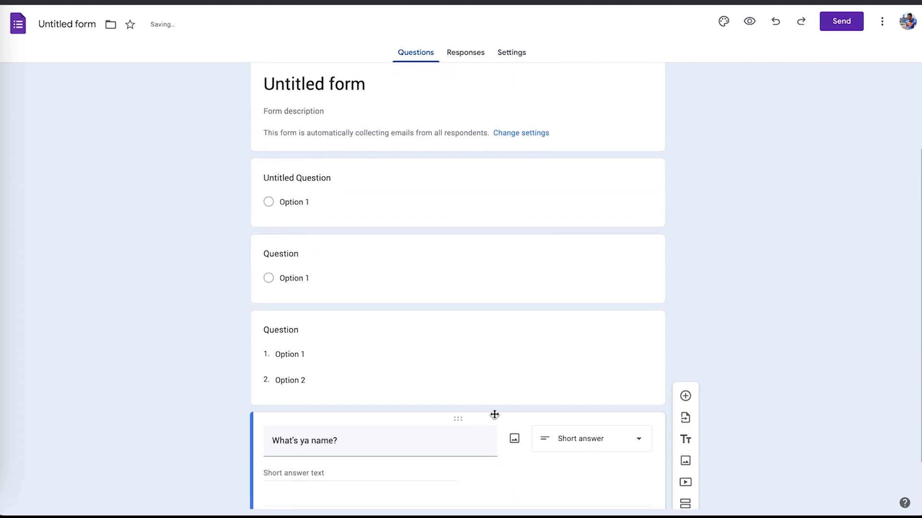
{"action": "left_click_drag", "start_coordinate": [456, 423], "coordinate": [425, 183]}
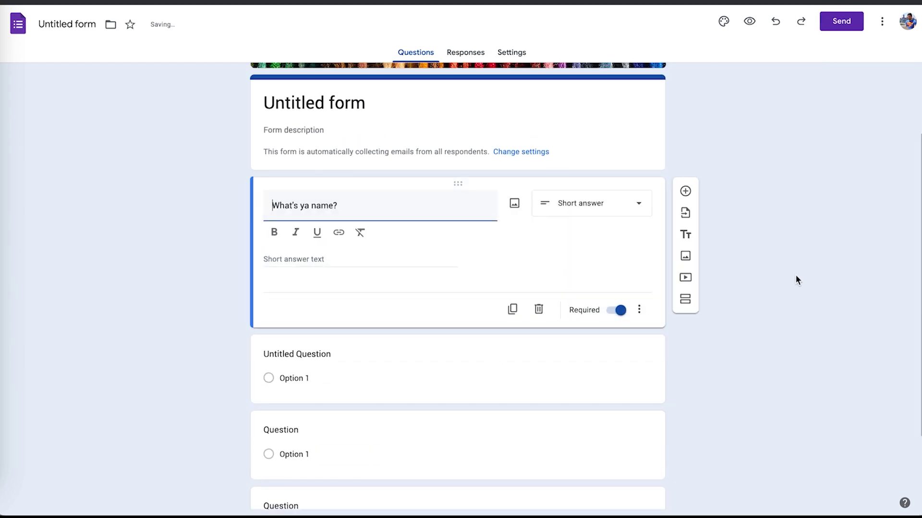
Duplicate the name question and retitle the short-answer copy 'What's your emaill?'.
{"action": "left_click", "coordinate": [515, 270]}
{"action": "triple_click", "coordinate": [286, 265]}
{"action": "type", "text": "What's your emil?"}
{"action": "left_click", "coordinate": [336, 267]}
{"action": "key", "text": "Left"}
{"action": "type", "text": "a"}
{"action": "key", "text": "BackSpace"}
{"action": "key", "text": "BackSpace"}
{"action": "type", "text": "ai"}
{"action": "left_click", "coordinate": [600, 270]}
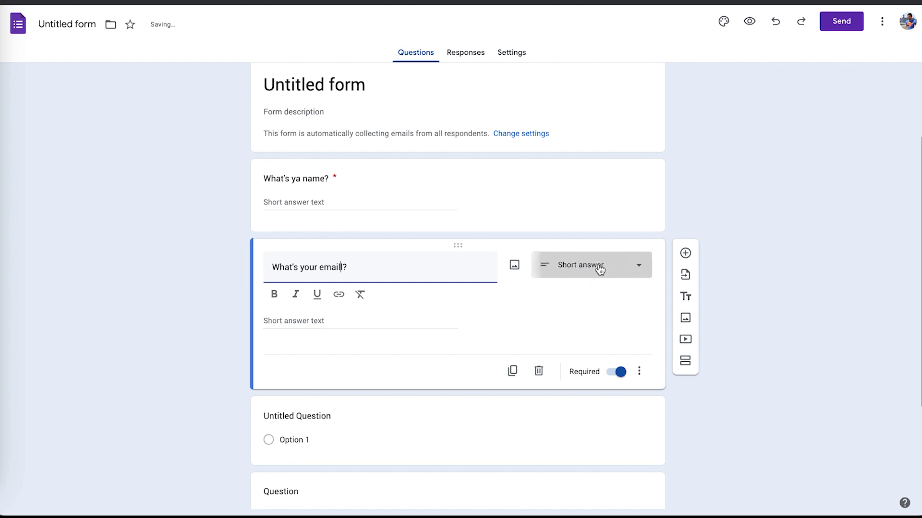
{"action": "left_click", "coordinate": [713, 242]}
{"action": "left_click", "coordinate": [511, 62]}
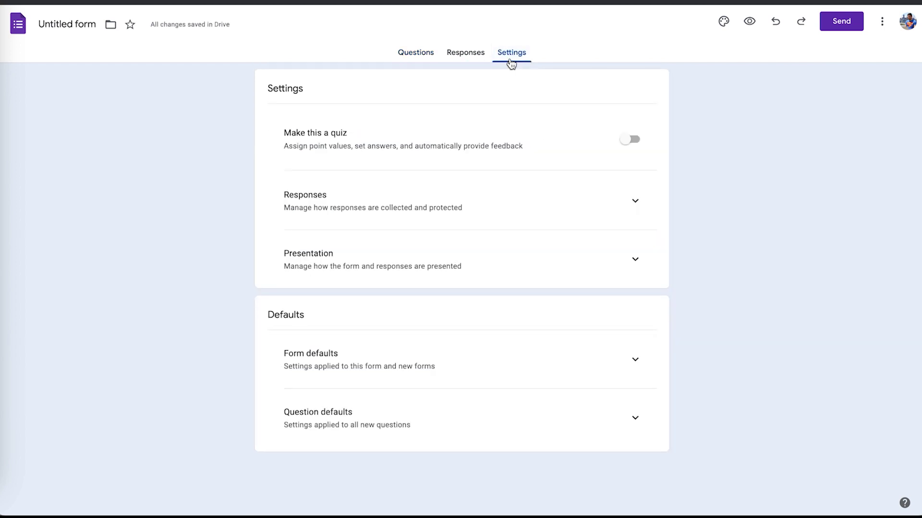
{"action": "left_click", "coordinate": [630, 210]}
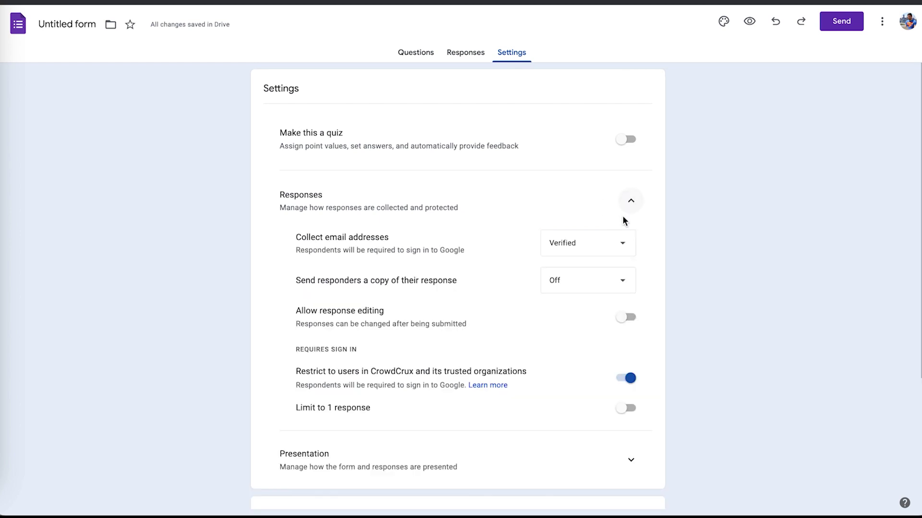
{"action": "left_click", "coordinate": [599, 248]}
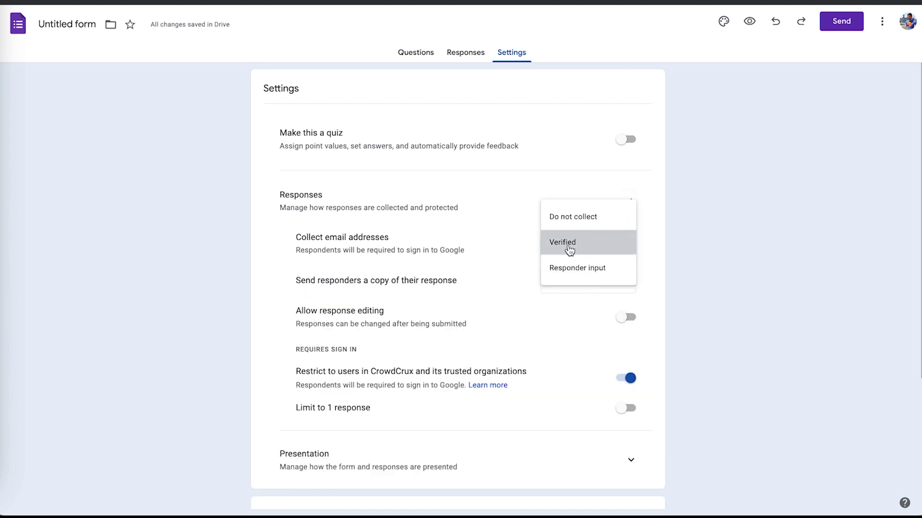
{"action": "left_click", "coordinate": [569, 248]}
{"action": "scroll", "coordinate": [657, 305], "scroll_direction": "down", "scroll_amount": 1}
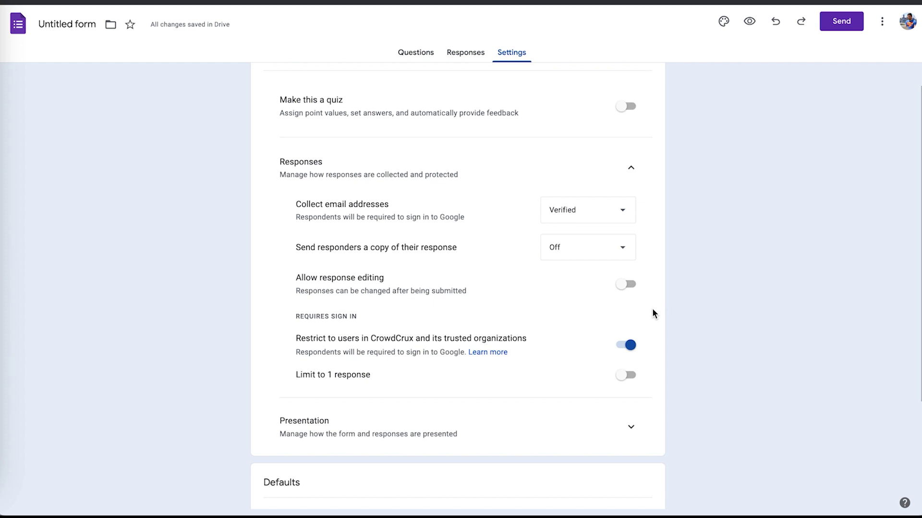
{"action": "left_click", "coordinate": [626, 345]}
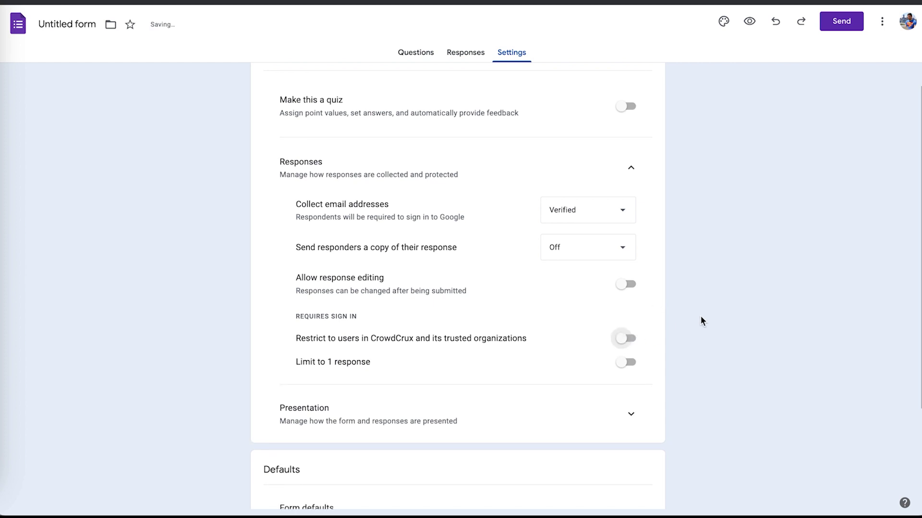
{"action": "scroll", "coordinate": [701, 320], "scroll_direction": "up", "scroll_amount": 1}
{"action": "left_click", "coordinate": [422, 53]}
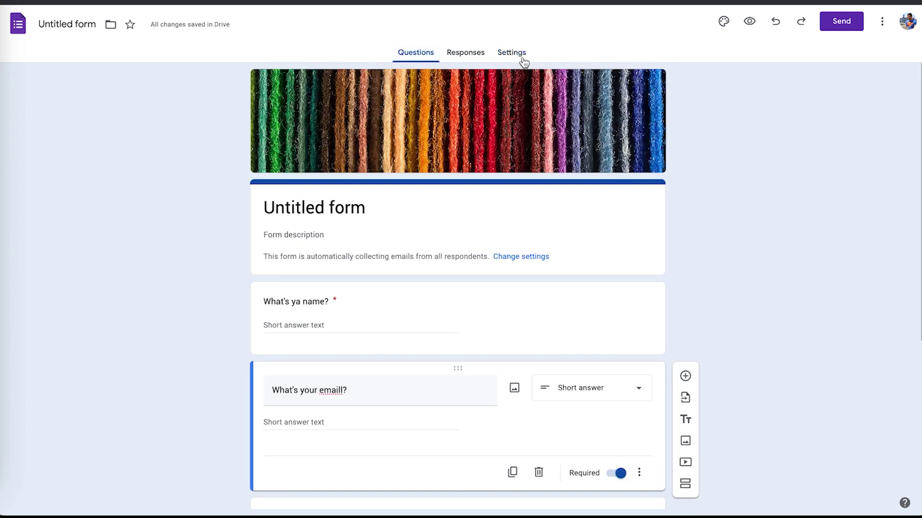
{"action": "scroll", "coordinate": [451, 238], "scroll_direction": "down", "scroll_amount": 5}
{"action": "scroll", "coordinate": [496, 148], "scroll_direction": "up", "scroll_amount": 5}
{"action": "left_click", "coordinate": [516, 53]}
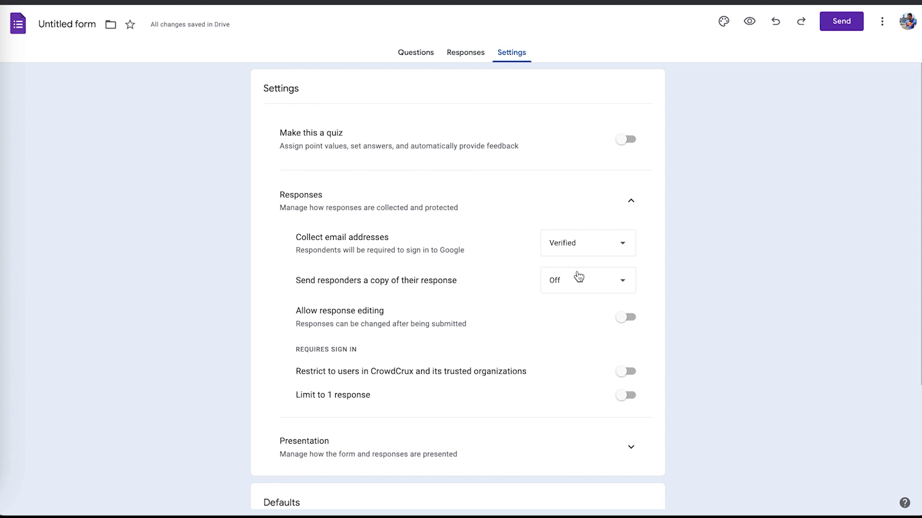
{"action": "scroll", "coordinate": [714, 233], "scroll_direction": "down", "scroll_amount": 2}
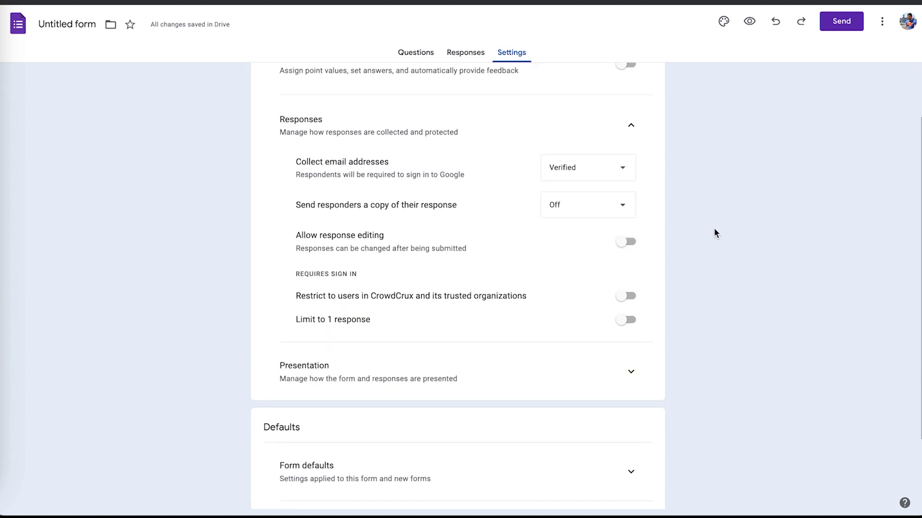
{"action": "scroll", "coordinate": [714, 233], "scroll_direction": "down", "scroll_amount": 2}
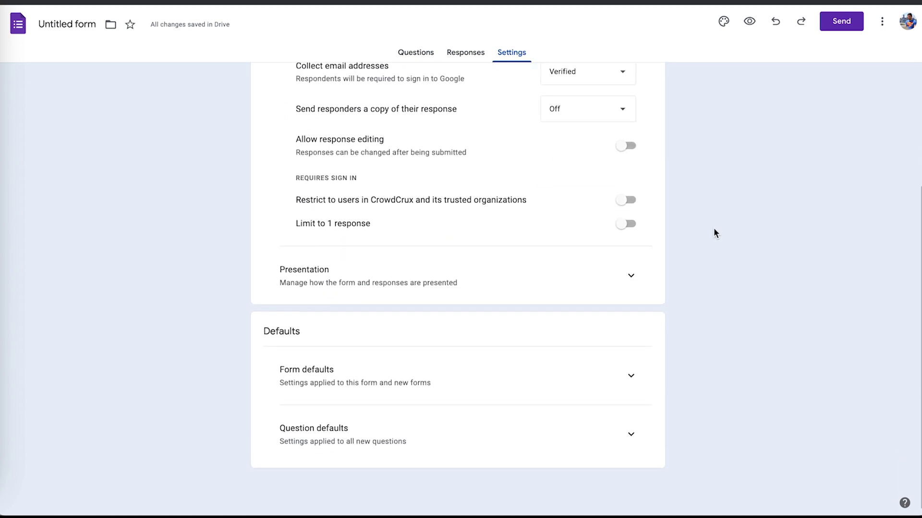
{"action": "scroll", "coordinate": [600, 300], "scroll_direction": "up", "scroll_amount": 4}
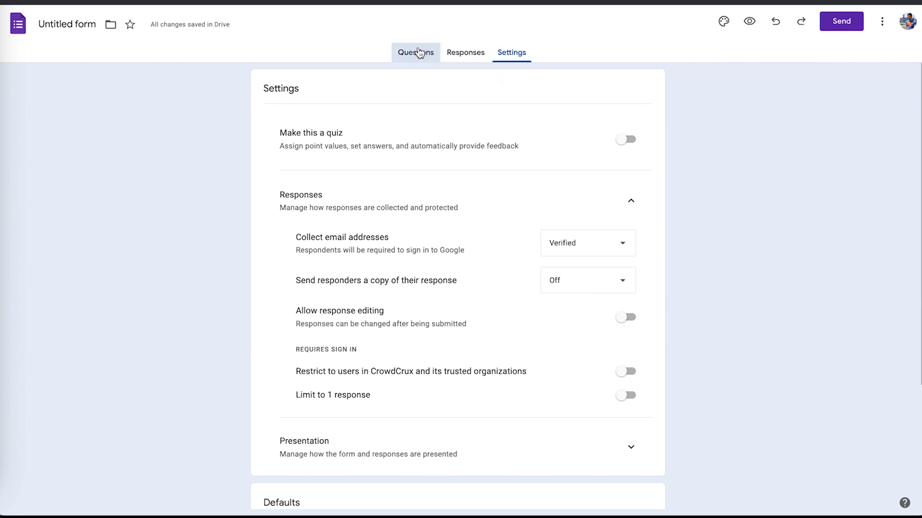
{"action": "left_click", "coordinate": [418, 52]}
Retitle the email question to 'What's your favorite color'.
{"action": "scroll", "coordinate": [270, 202], "scroll_direction": "down", "scroll_amount": 6}
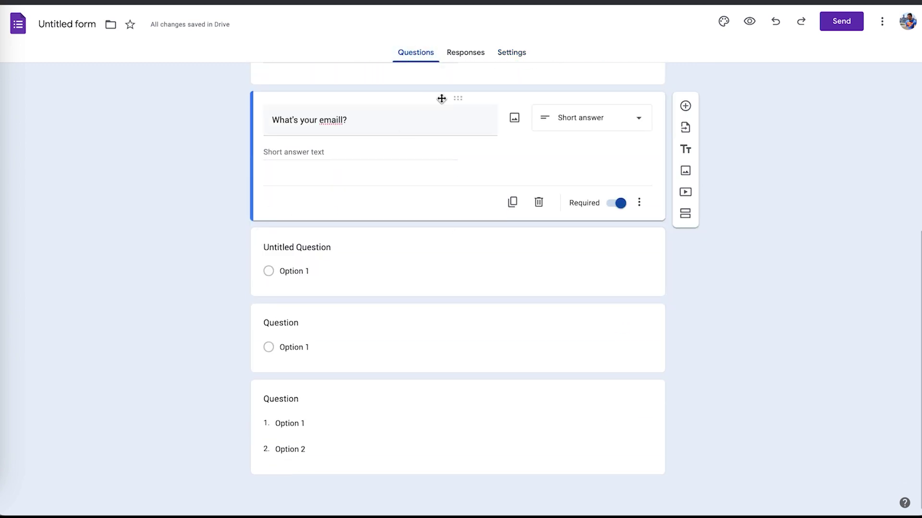
{"action": "left_click_drag", "start_coordinate": [391, 122], "coordinate": [249, 120]}
{"action": "type", "text": "What's your favorite "}
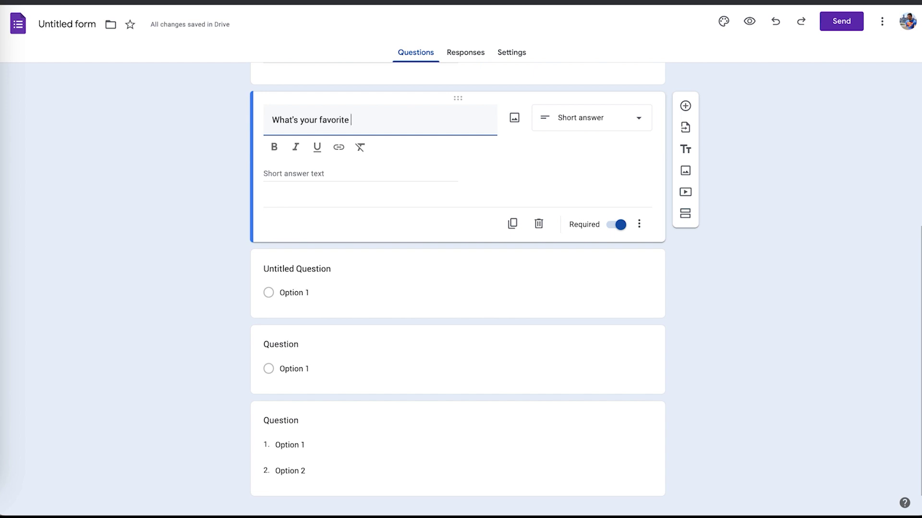
{"action": "type", "text": "color"}
{"action": "left_click", "coordinate": [349, 120]}
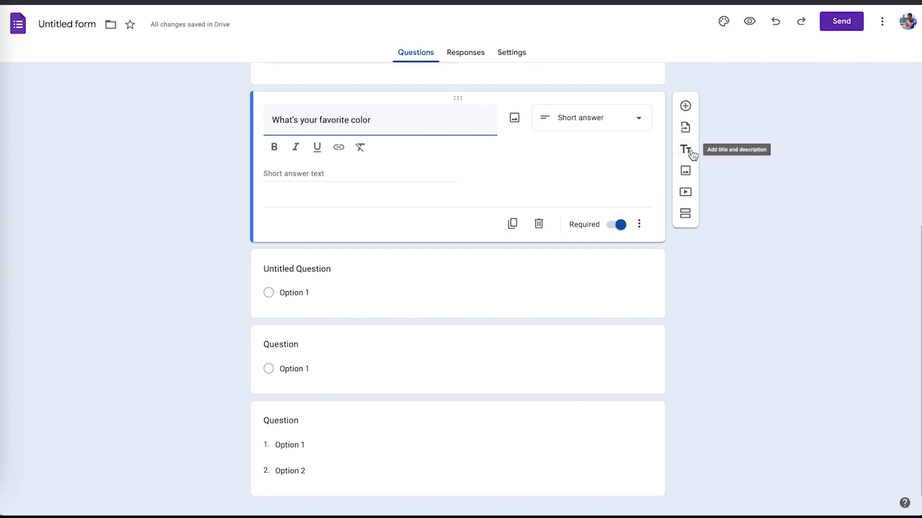
{"action": "scroll", "coordinate": [698, 182], "scroll_direction": "down", "scroll_amount": 1}
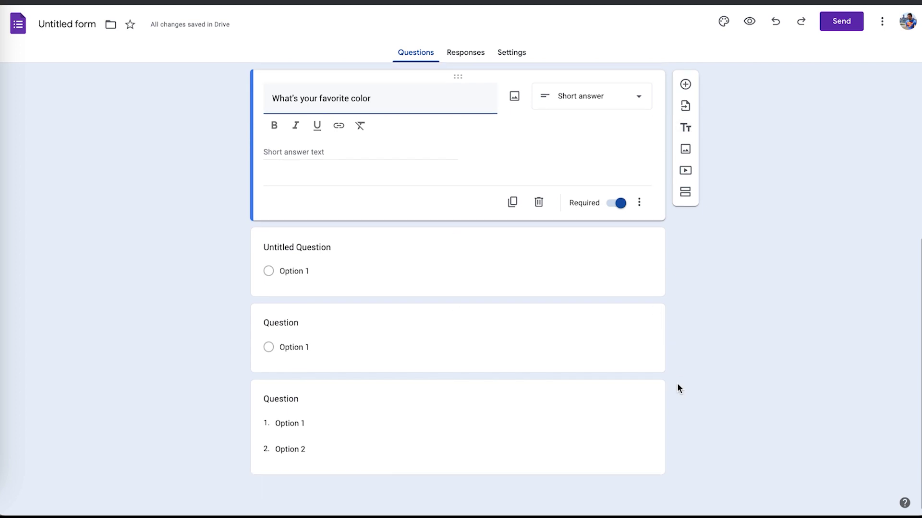
{"action": "left_click", "coordinate": [715, 364]}
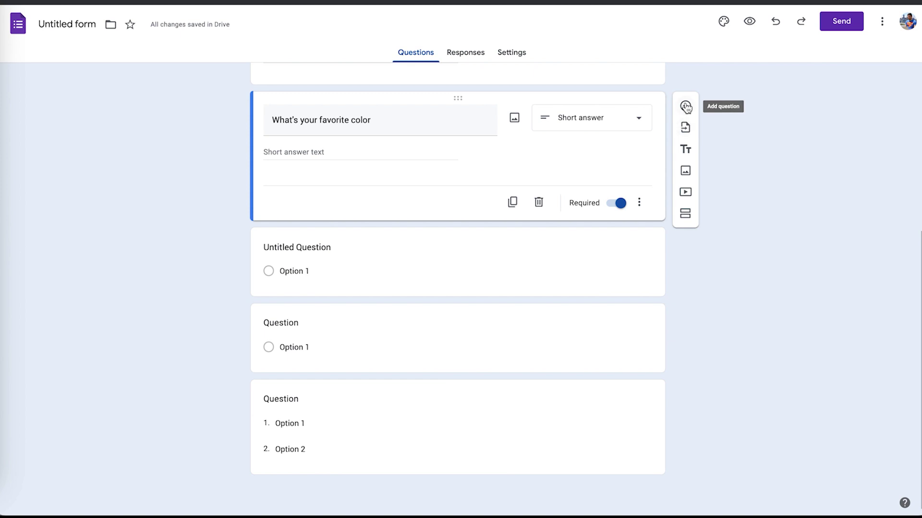
Add a new section after the favorite color question.
{"action": "left_click", "coordinate": [685, 215]}
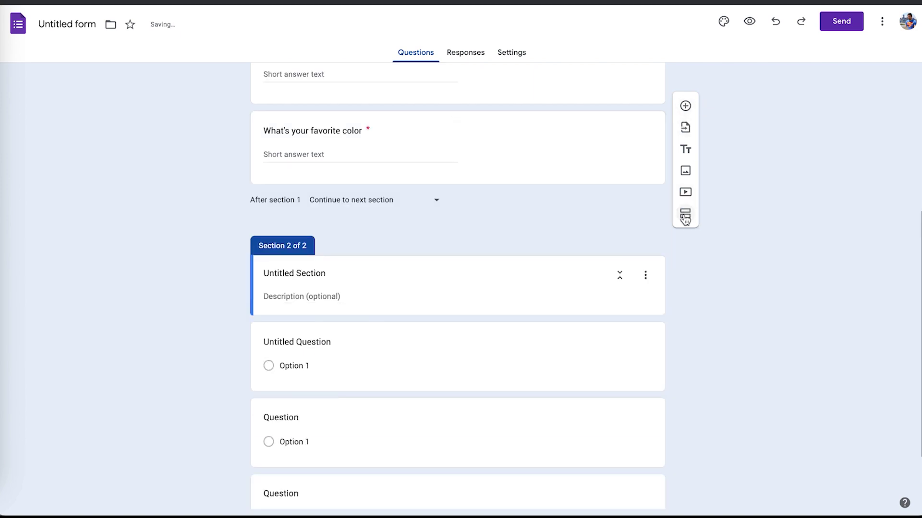
{"action": "scroll", "coordinate": [651, 307], "scroll_direction": "up", "scroll_amount": 4}
{"action": "scroll", "coordinate": [651, 307], "scroll_direction": "down", "scroll_amount": 6}
{"action": "scroll", "coordinate": [651, 307], "scroll_direction": "up", "scroll_amount": 7}
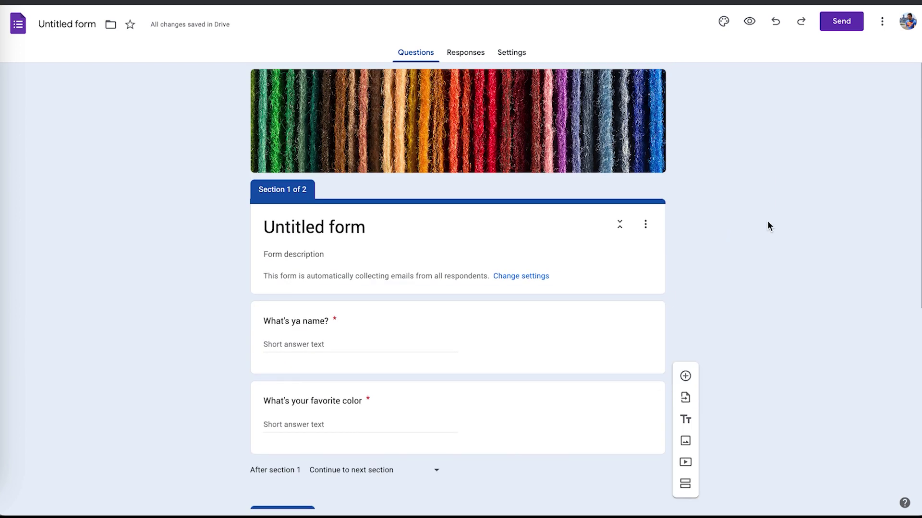
{"action": "scroll", "coordinate": [768, 226], "scroll_direction": "down", "scroll_amount": 4}
{"action": "scroll", "coordinate": [768, 226], "scroll_direction": "up", "scroll_amount": 4}
In the preview, record the email, answer name 'asdf' and color 'dafsdf', and continue.
{"action": "left_click", "coordinate": [751, 25]}
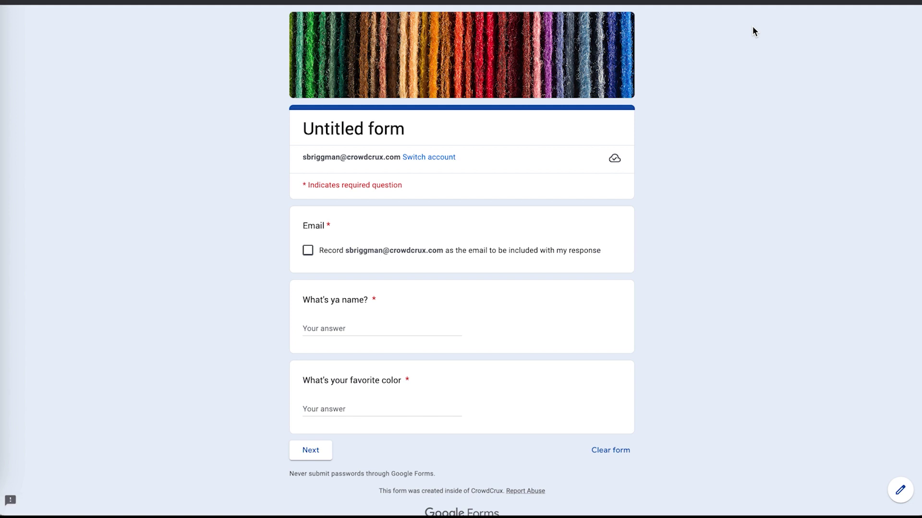
{"action": "left_click", "coordinate": [307, 251]}
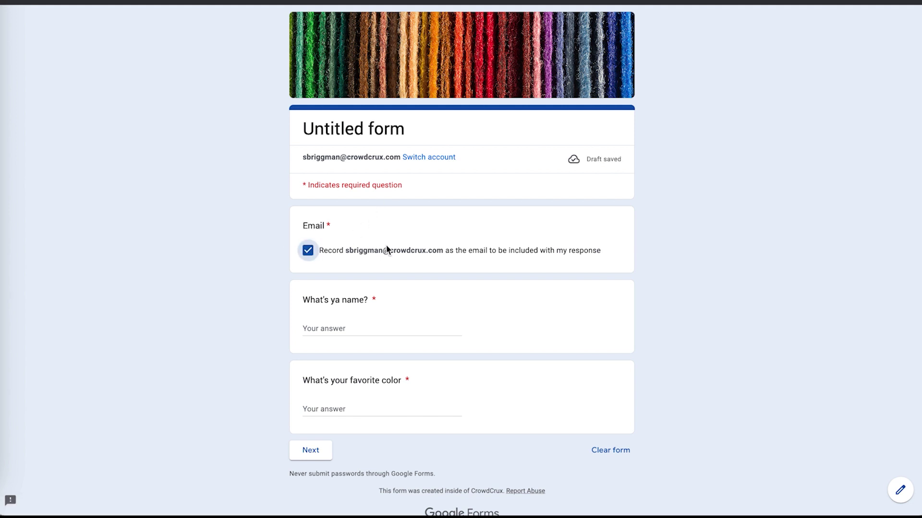
{"action": "left_click", "coordinate": [380, 328]}
{"action": "type", "text": "asdf"}
{"action": "left_click", "coordinate": [355, 408]}
{"action": "type", "text": "dafsdf"}
{"action": "left_click", "coordinate": [311, 451]}
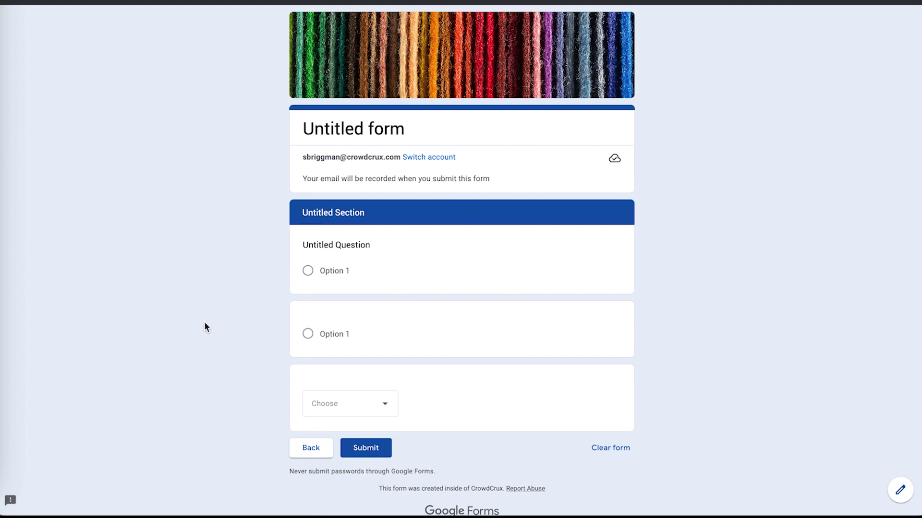
Choose Option 1 for each section 2 question and dropdown, submit, and close the preview.
{"action": "left_click", "coordinate": [308, 271]}
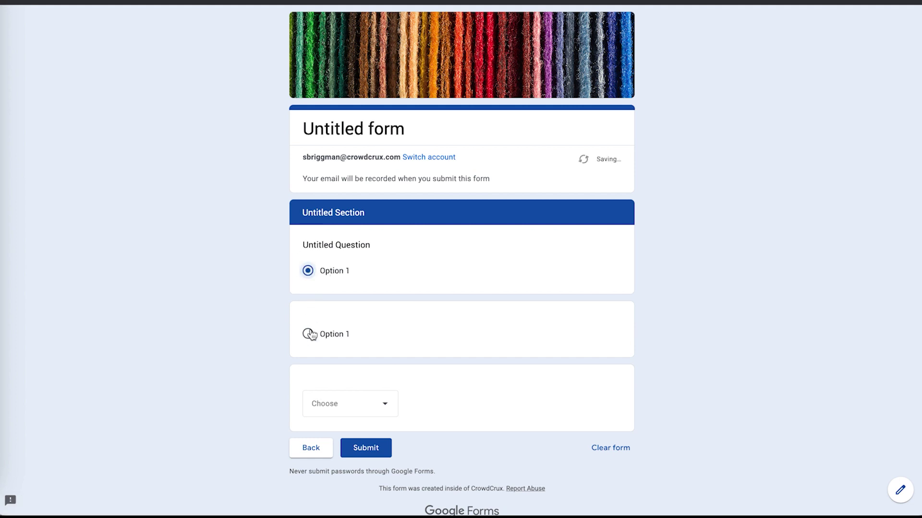
{"action": "left_click", "coordinate": [332, 421]}
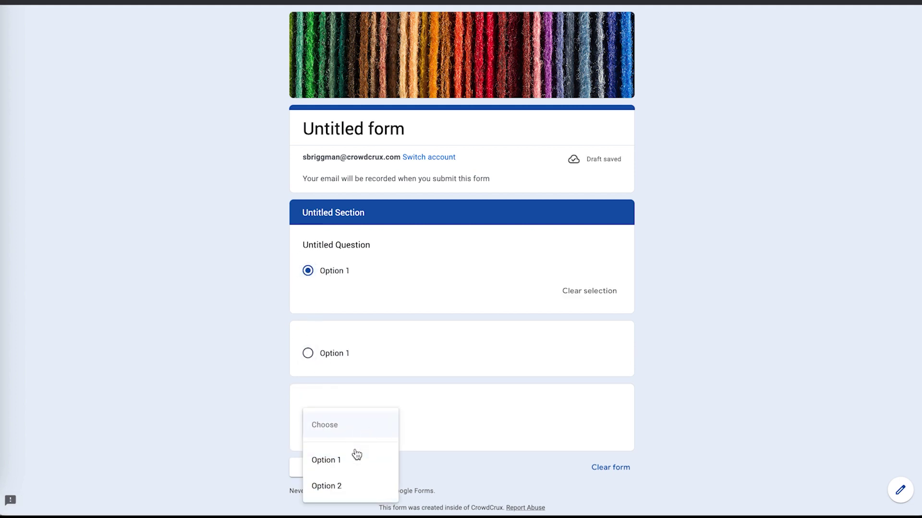
{"action": "left_click", "coordinate": [344, 461]}
{"action": "left_click", "coordinate": [308, 353]}
{"action": "left_click", "coordinate": [379, 486]}
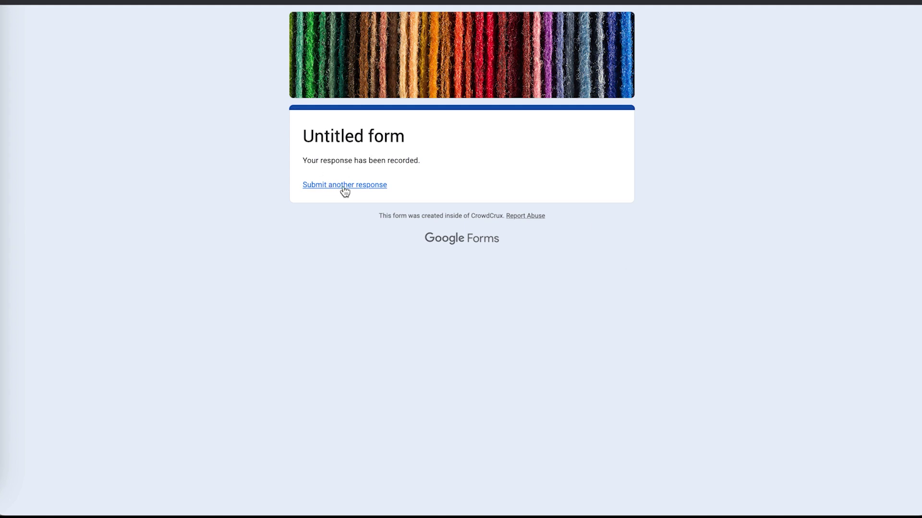
{"action": "key", "text": "ctrl+w"}
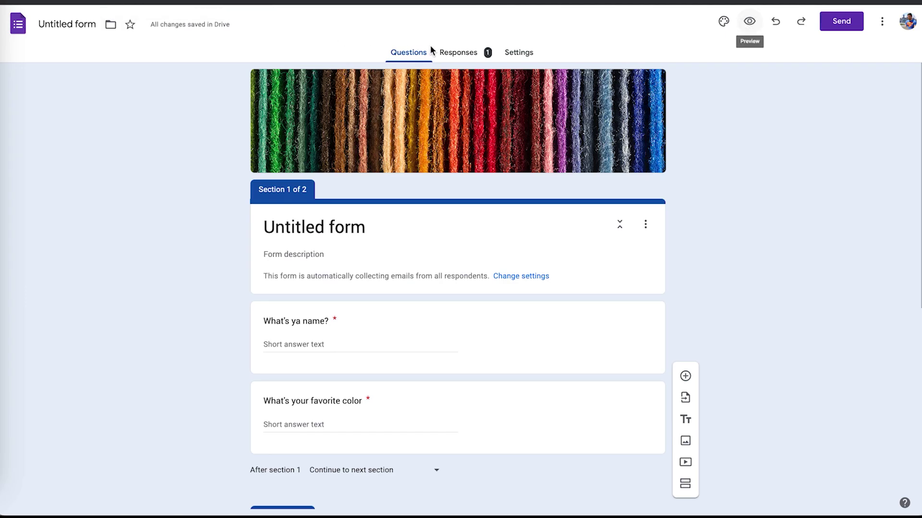
{"action": "left_click", "coordinate": [464, 52]}
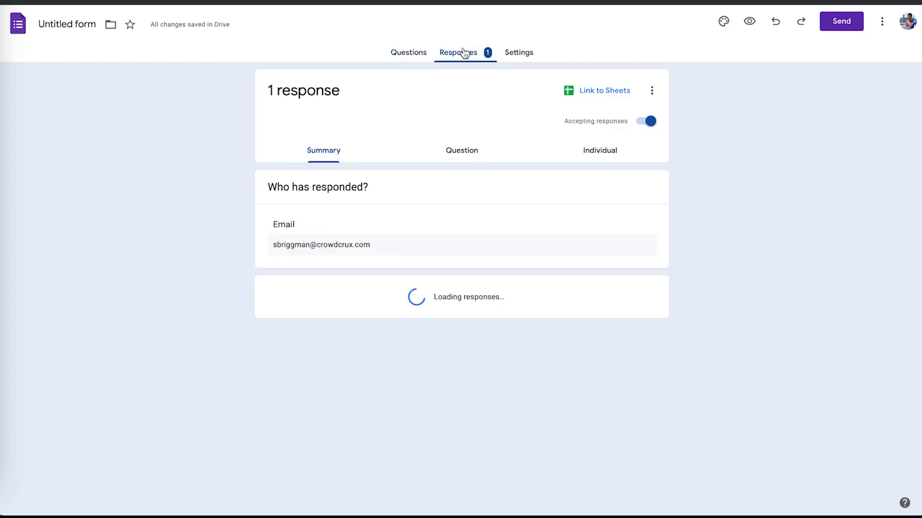
{"action": "scroll", "coordinate": [207, 189], "scroll_direction": "down", "scroll_amount": 10}
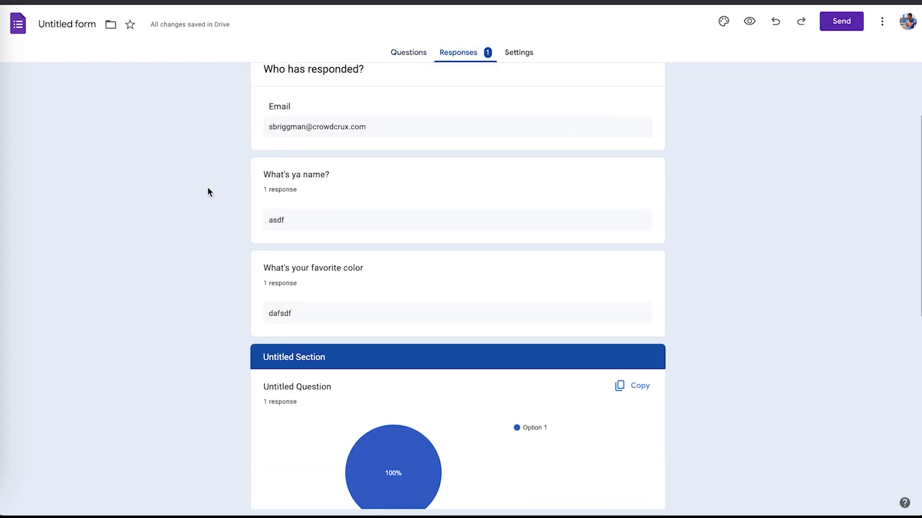
{"action": "scroll", "coordinate": [208, 192], "scroll_direction": "down", "scroll_amount": 2}
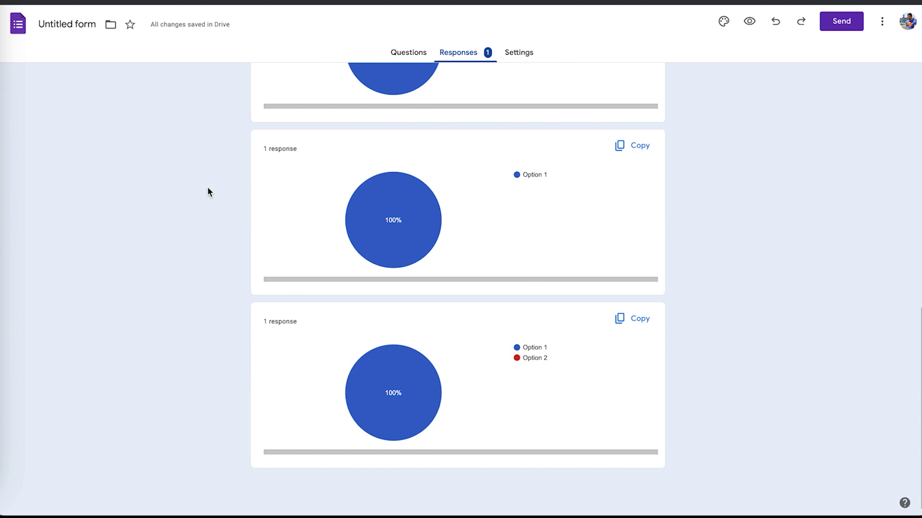
{"action": "scroll", "coordinate": [207, 192], "scroll_direction": "up", "scroll_amount": 12}
{"action": "left_click", "coordinate": [408, 51]}
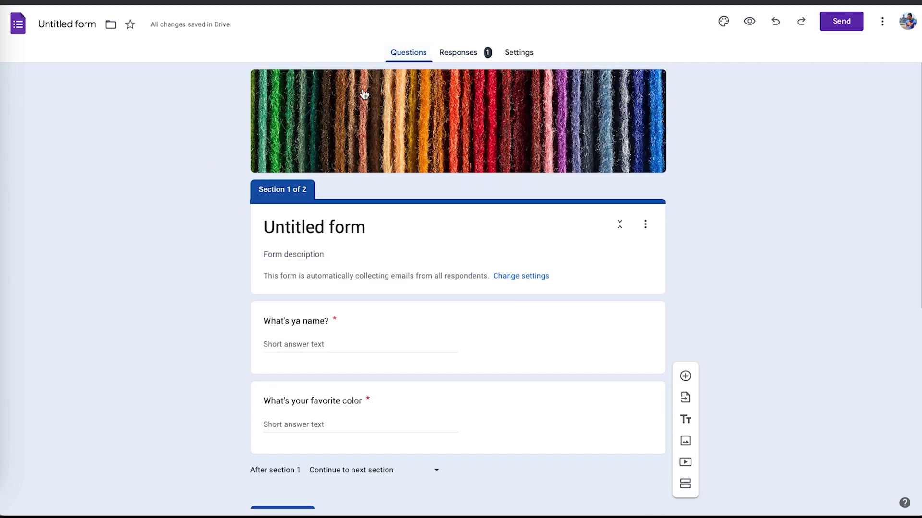
{"action": "scroll", "coordinate": [246, 207], "scroll_direction": "down", "scroll_amount": 7}
{"action": "scroll", "coordinate": [249, 211], "scroll_direction": "up", "scroll_amount": 7}
{"action": "left_click", "coordinate": [685, 399]}
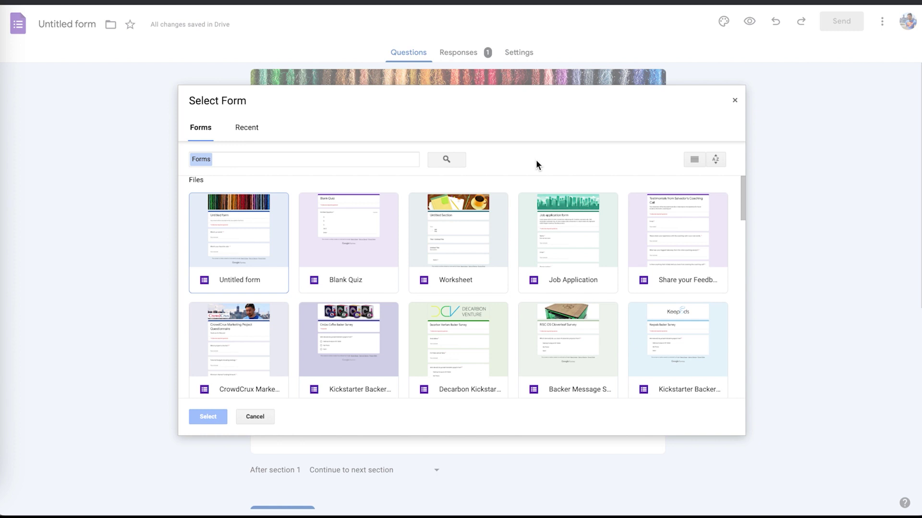
{"action": "left_click", "coordinate": [735, 100]}
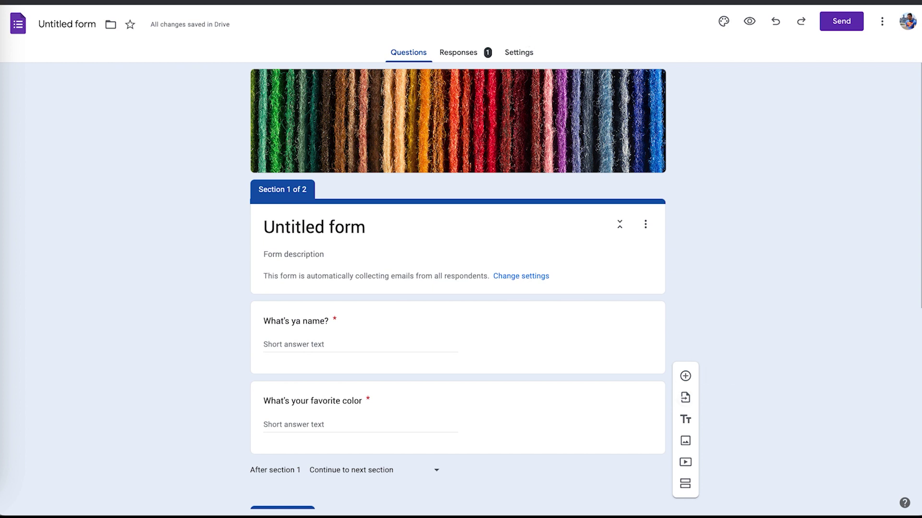
Go to crowdcrux.com in a new tab.
{"action": "key", "text": "super+t"}
{"action": "type", "text": "crowdcrux.com"}
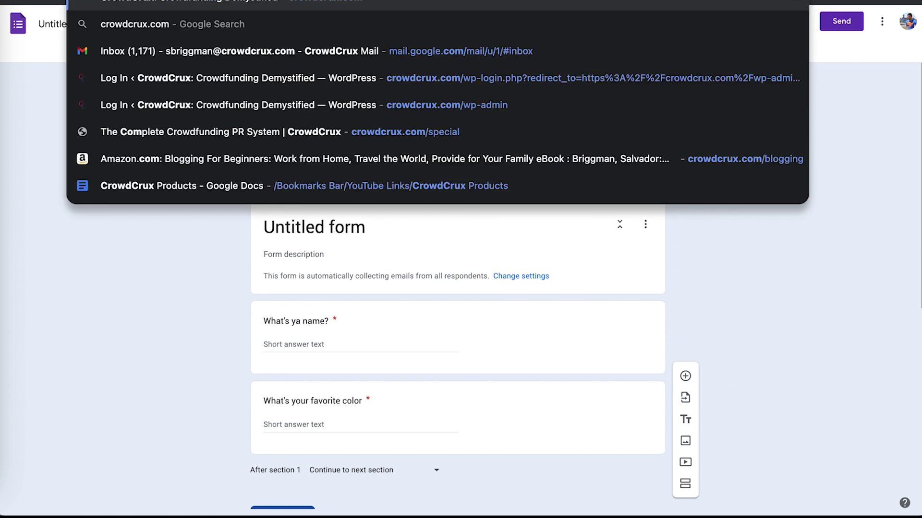
{"action": "key", "text": "Escape"}
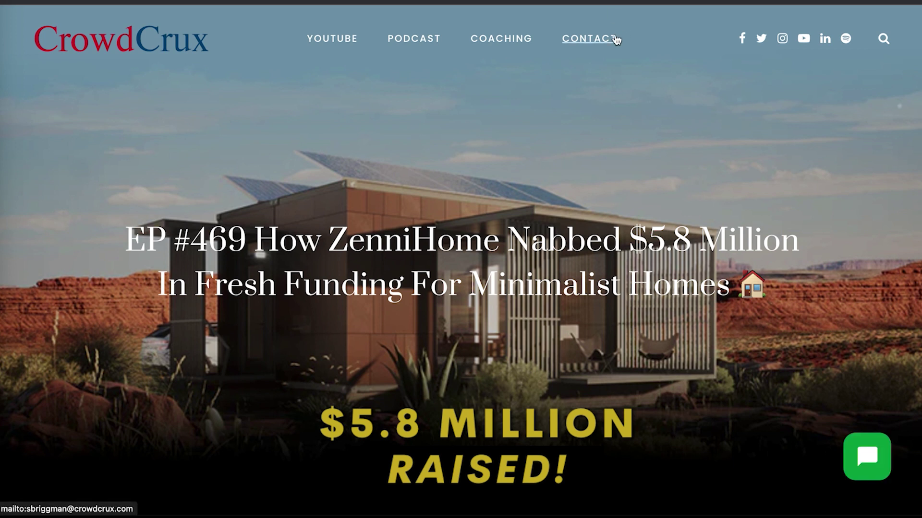
Open the EP #469 post about ZenniHome raising $5.8 million.
{"action": "scroll", "coordinate": [681, 104], "scroll_direction": "down", "scroll_amount": 1}
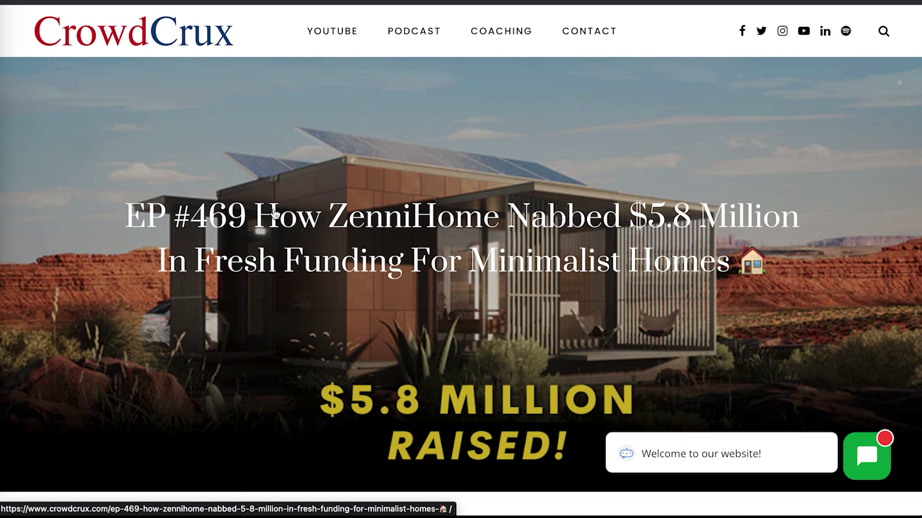
{"action": "scroll", "coordinate": [274, 213], "scroll_direction": "down", "scroll_amount": 20}
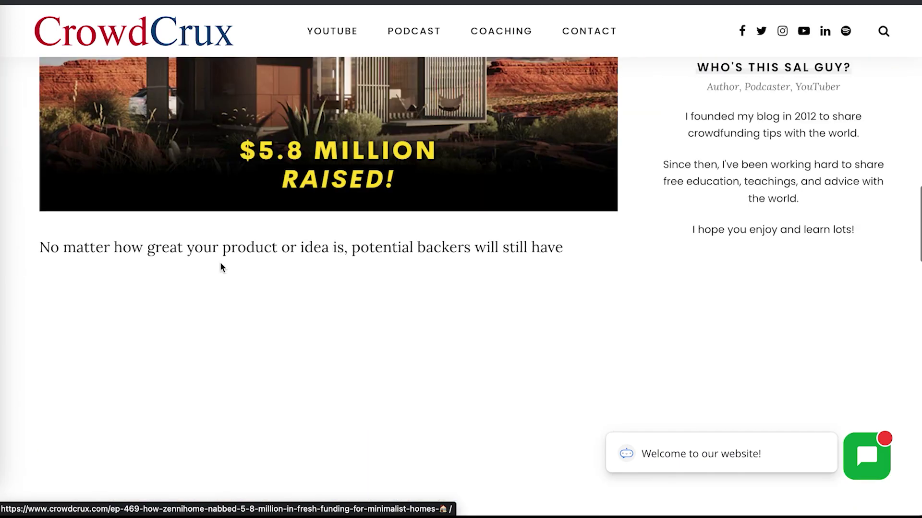
{"action": "scroll", "coordinate": [222, 268], "scroll_direction": "up", "scroll_amount": 10}
{"action": "scroll", "coordinate": [317, 404], "scroll_direction": "down", "scroll_amount": 8}
{"action": "left_click", "coordinate": [319, 404]}
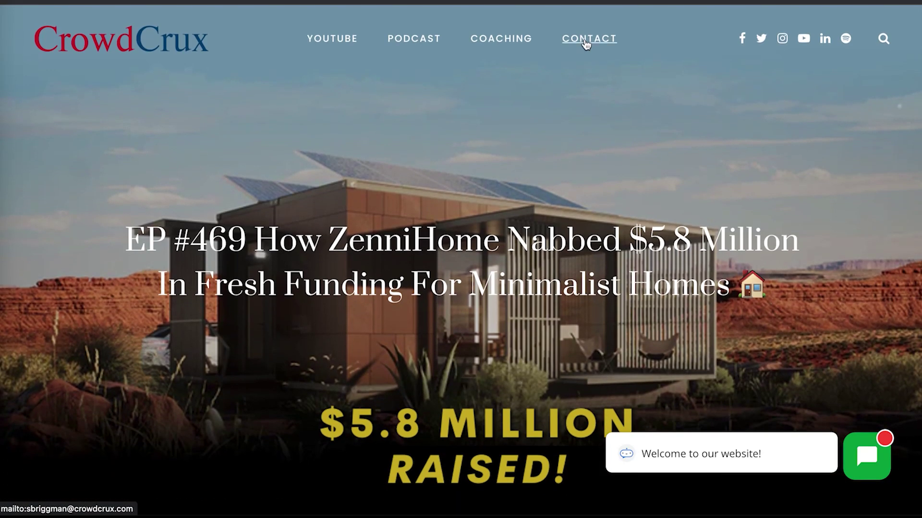